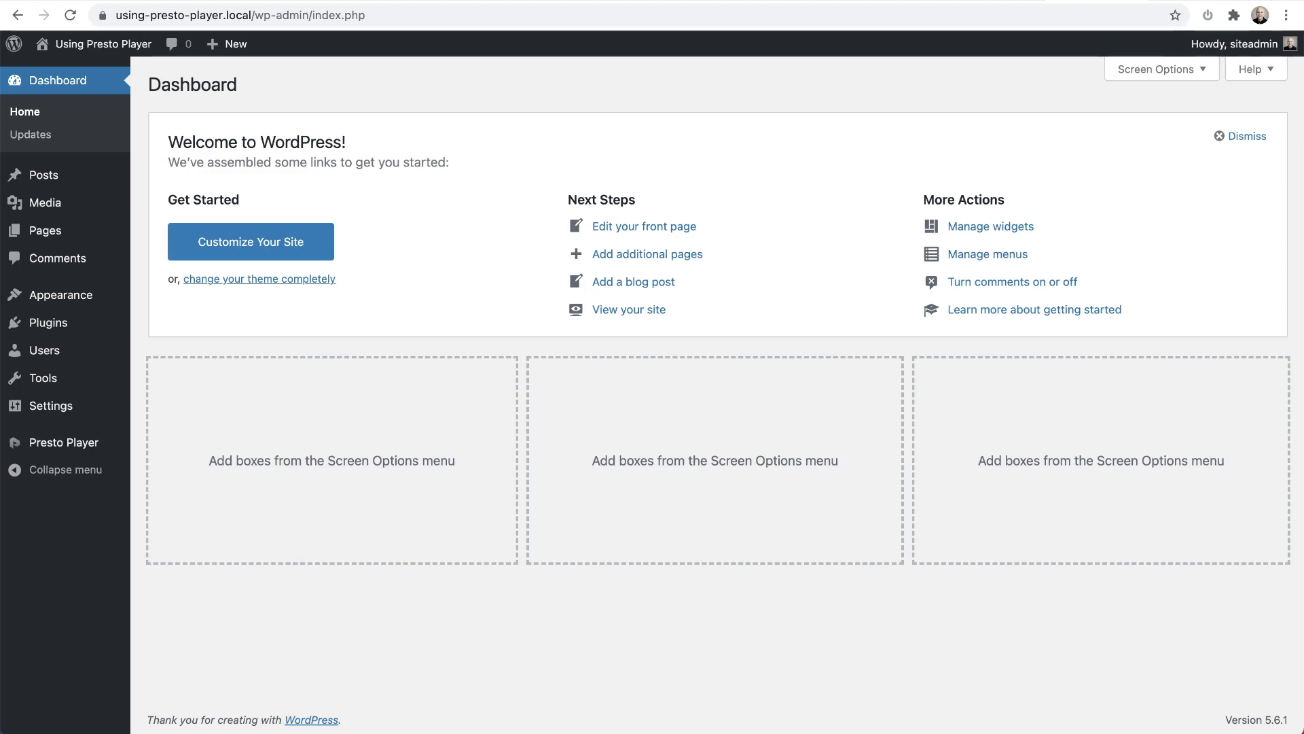
Step: Create a new item in Presto Player's Media Hub and title it "Sales Video"
mouse_move(64, 448)
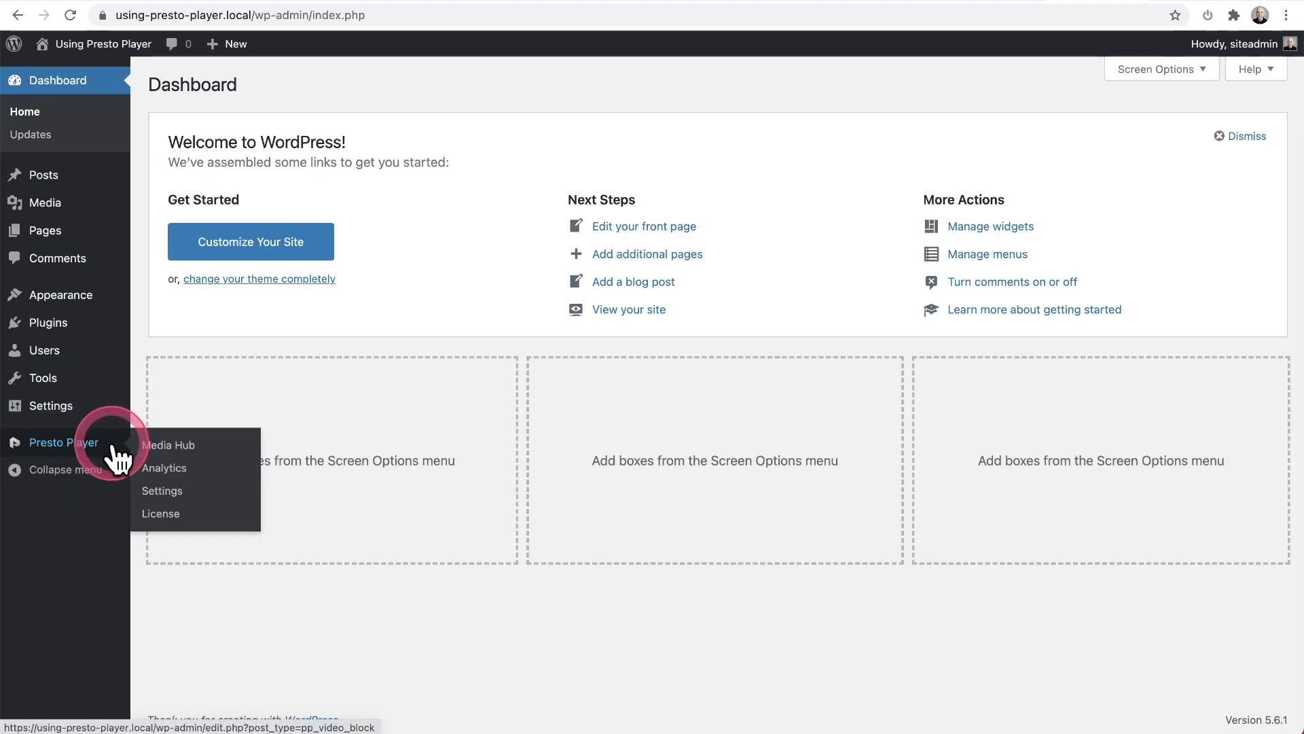
click(156, 447)
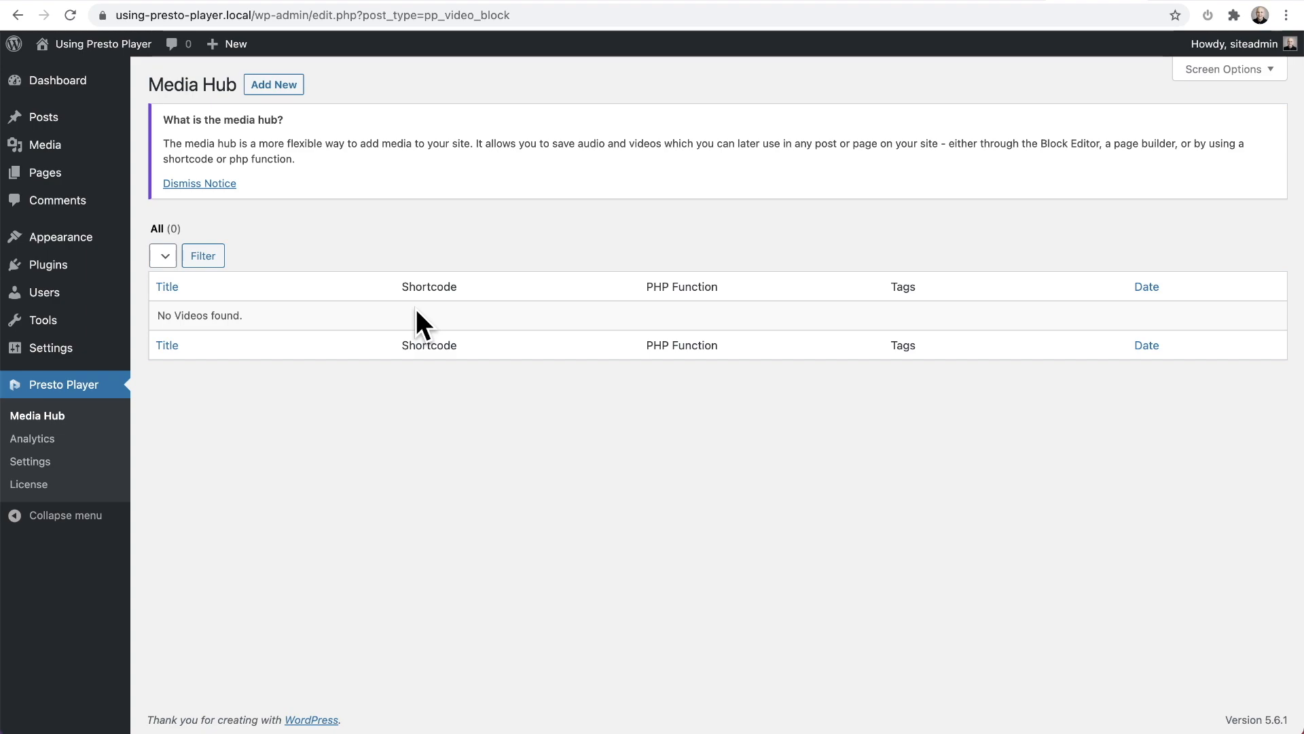
click(280, 87)
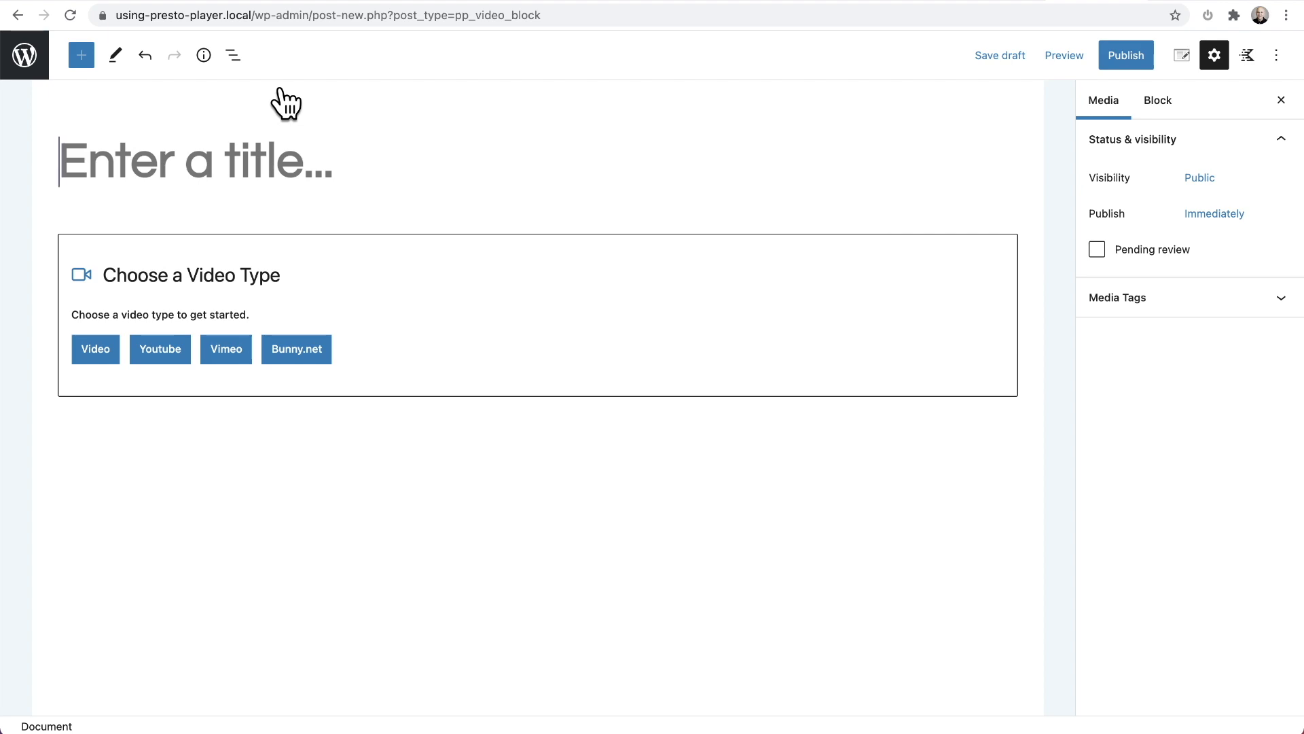
text(Sales Video)
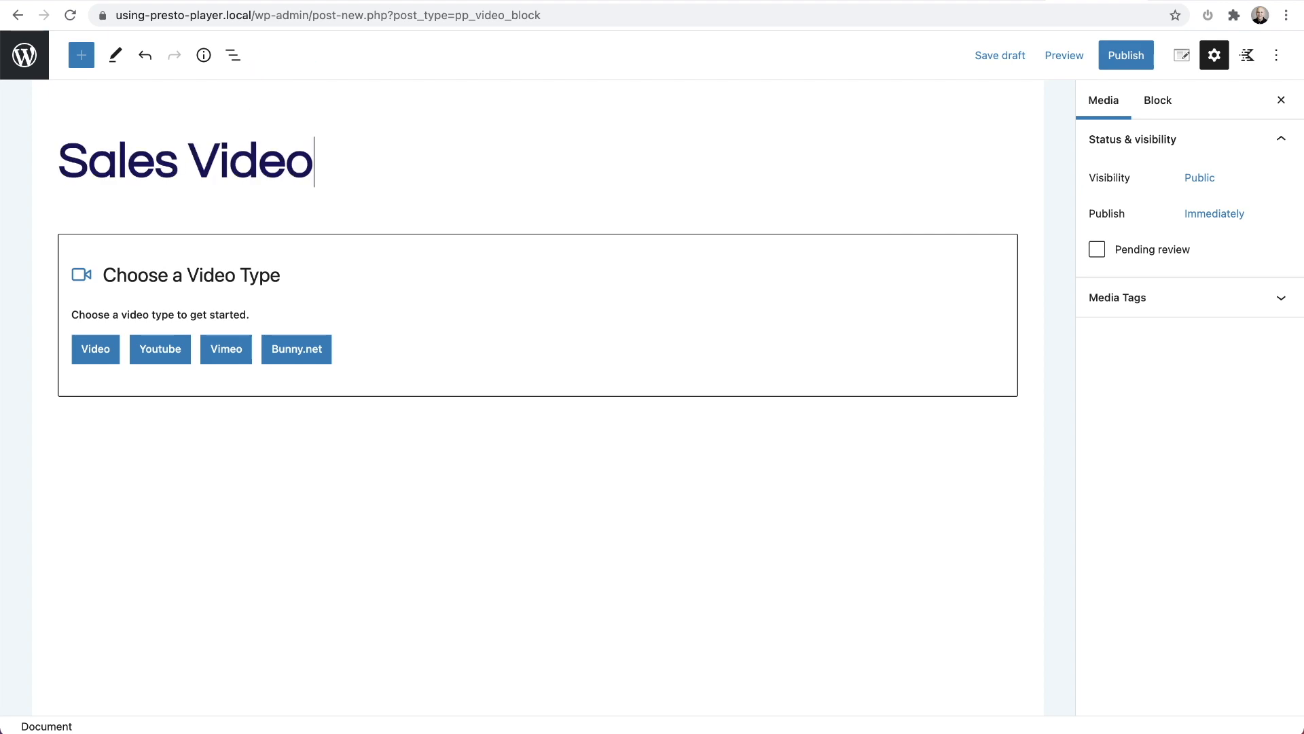
click(267, 128)
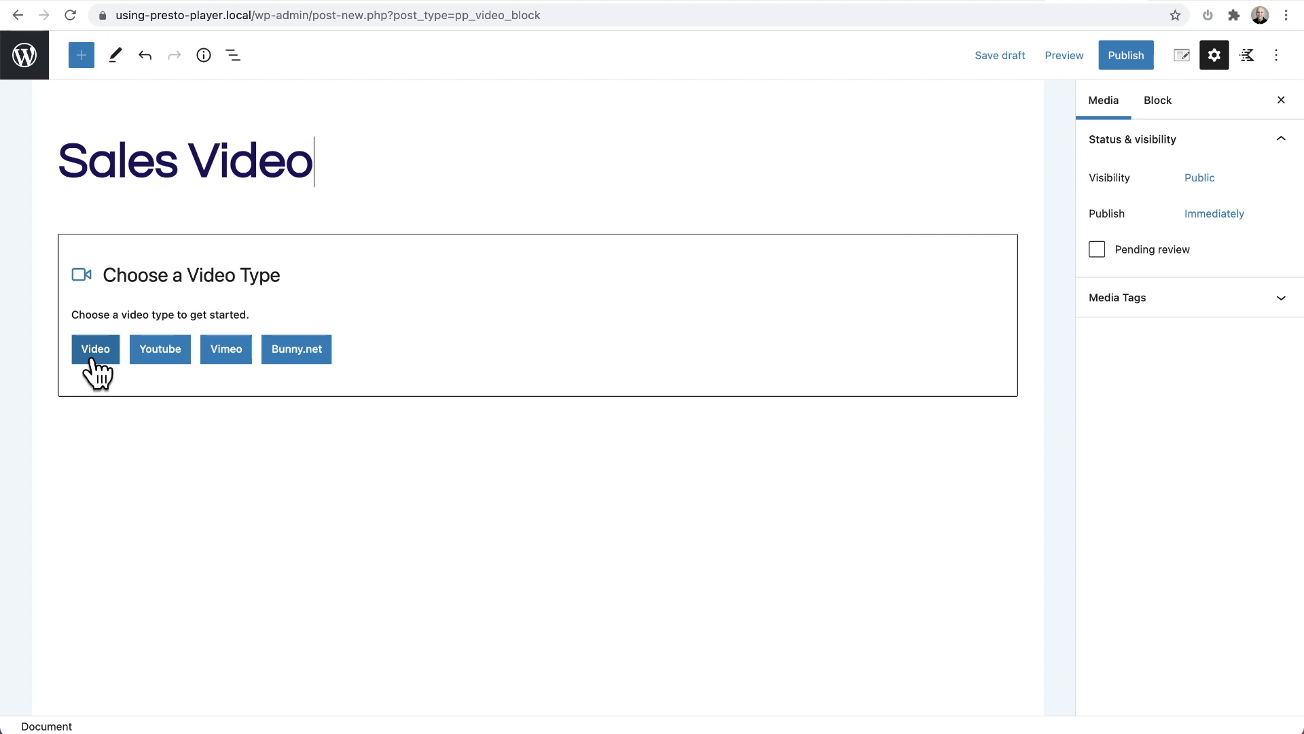
Step: Choose Bunny.net as the video type for the new media item
click(146, 356)
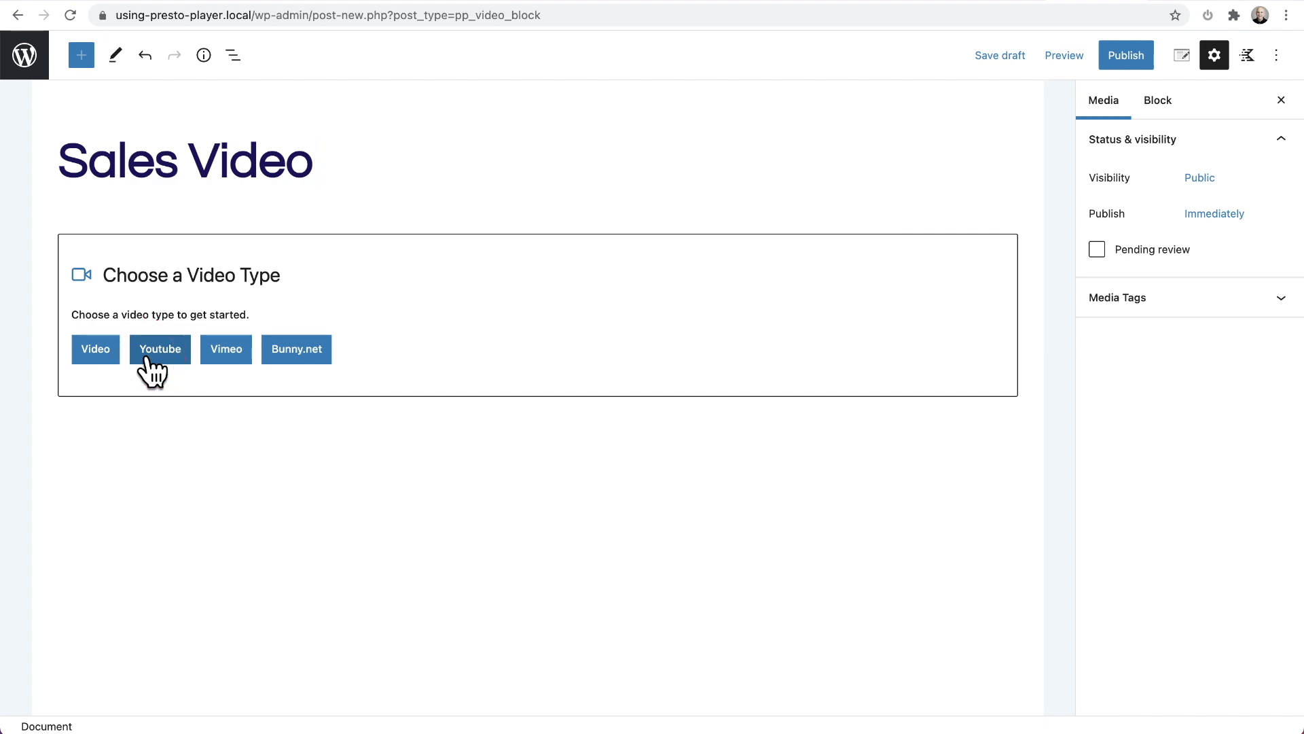
click(225, 353)
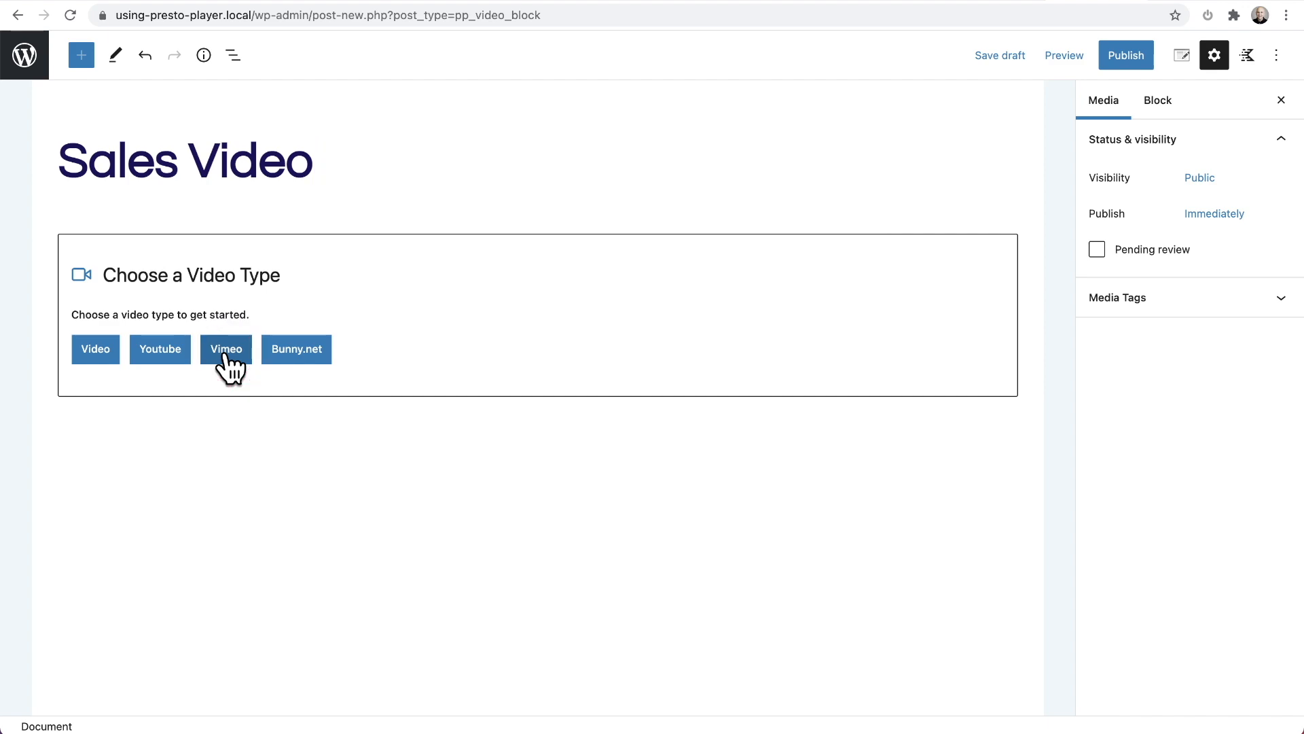
click(225, 352)
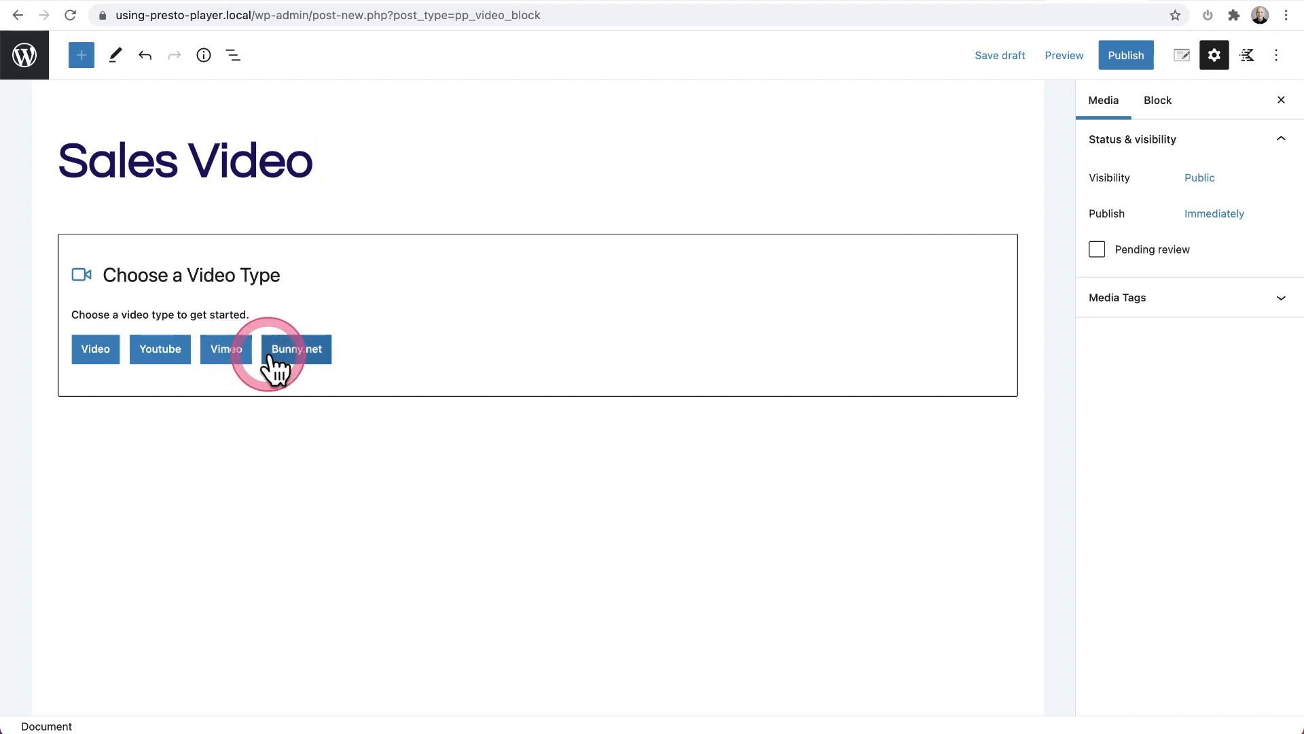
click(302, 354)
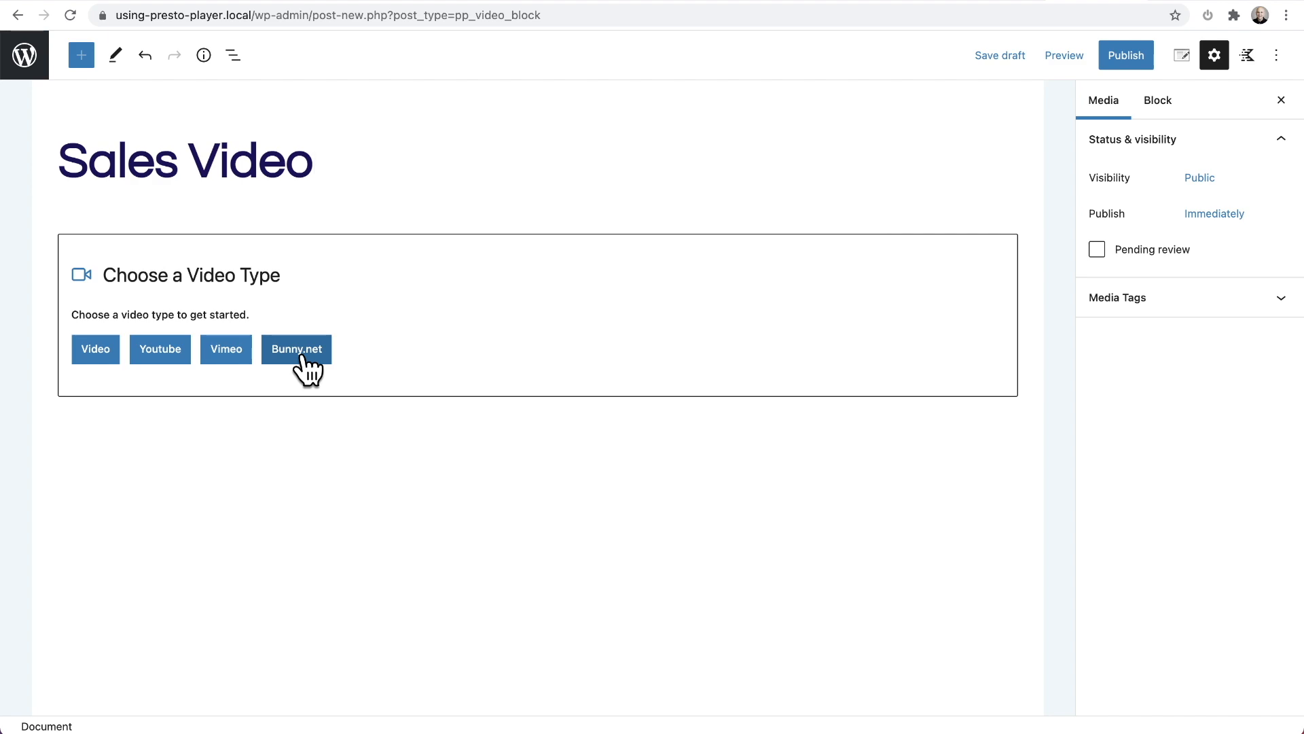
click(302, 355)
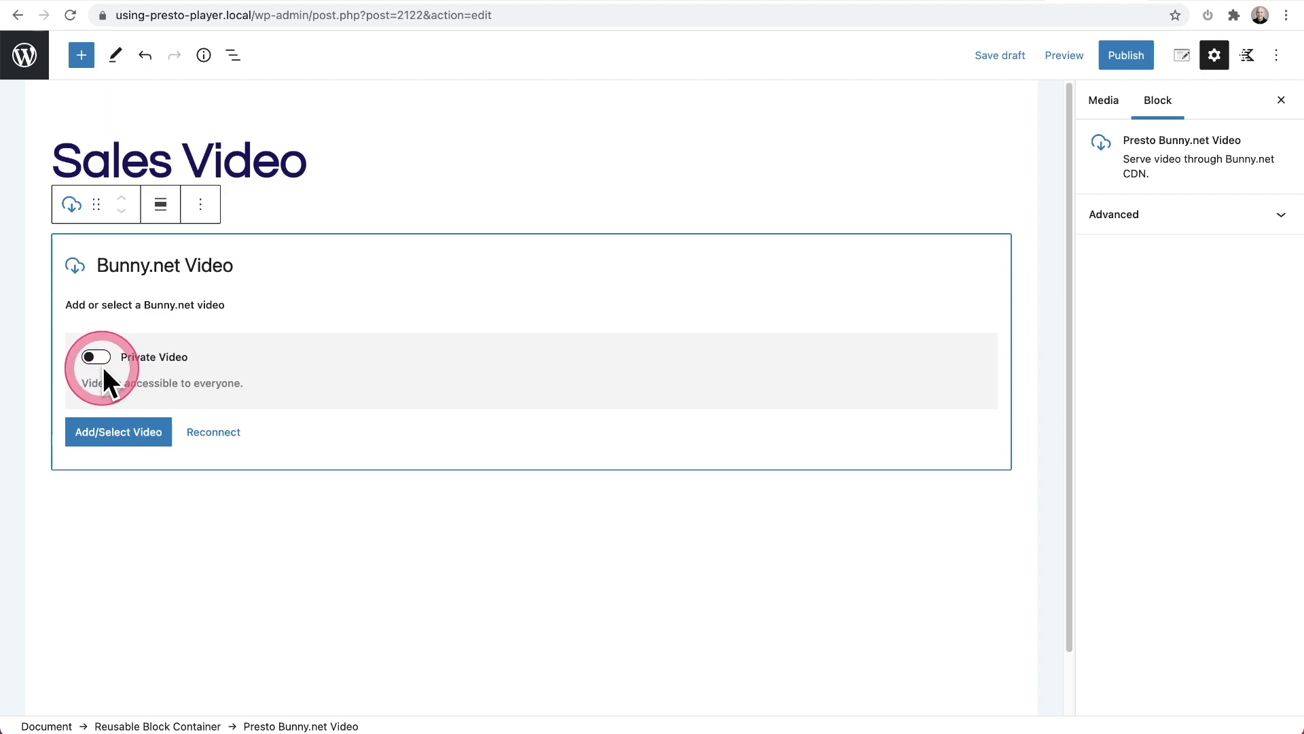
Step: Upload Presto-Player-Introduction.mp4 to the Bunny.net public video storage and choose it as the block's video
click(108, 436)
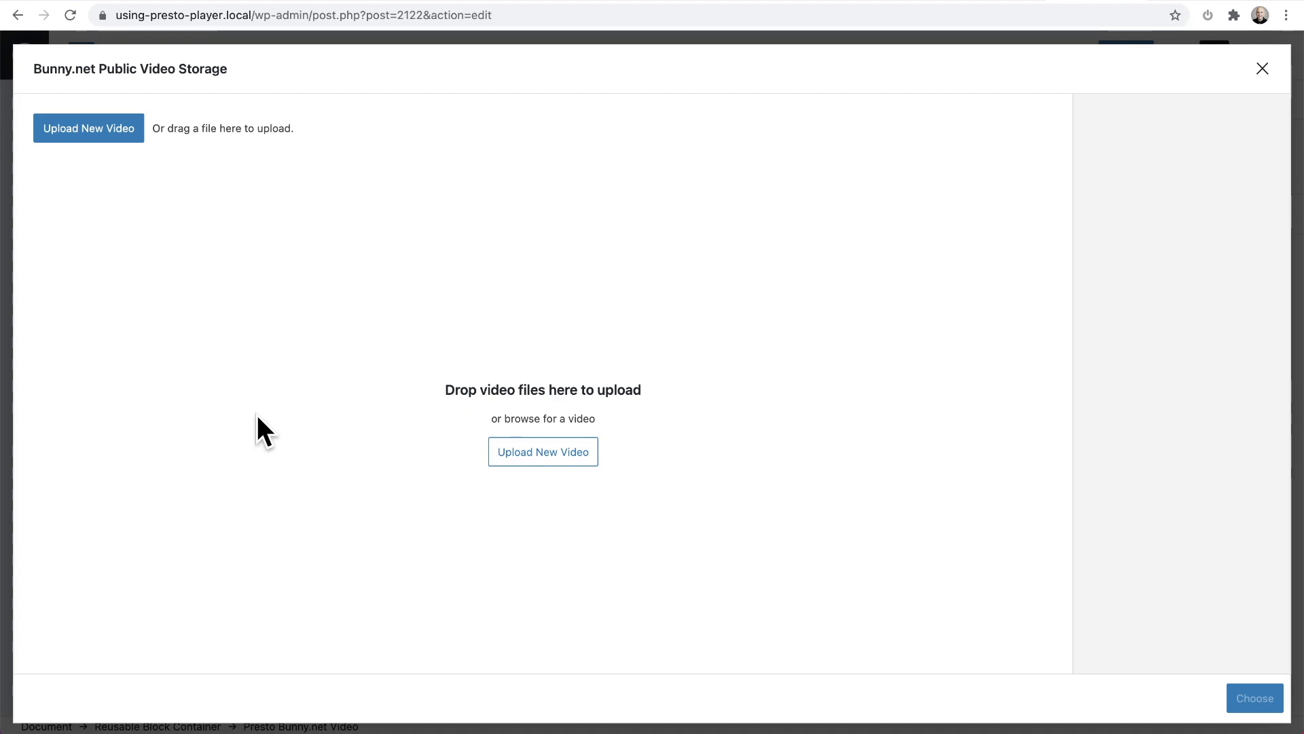
click(257, 415)
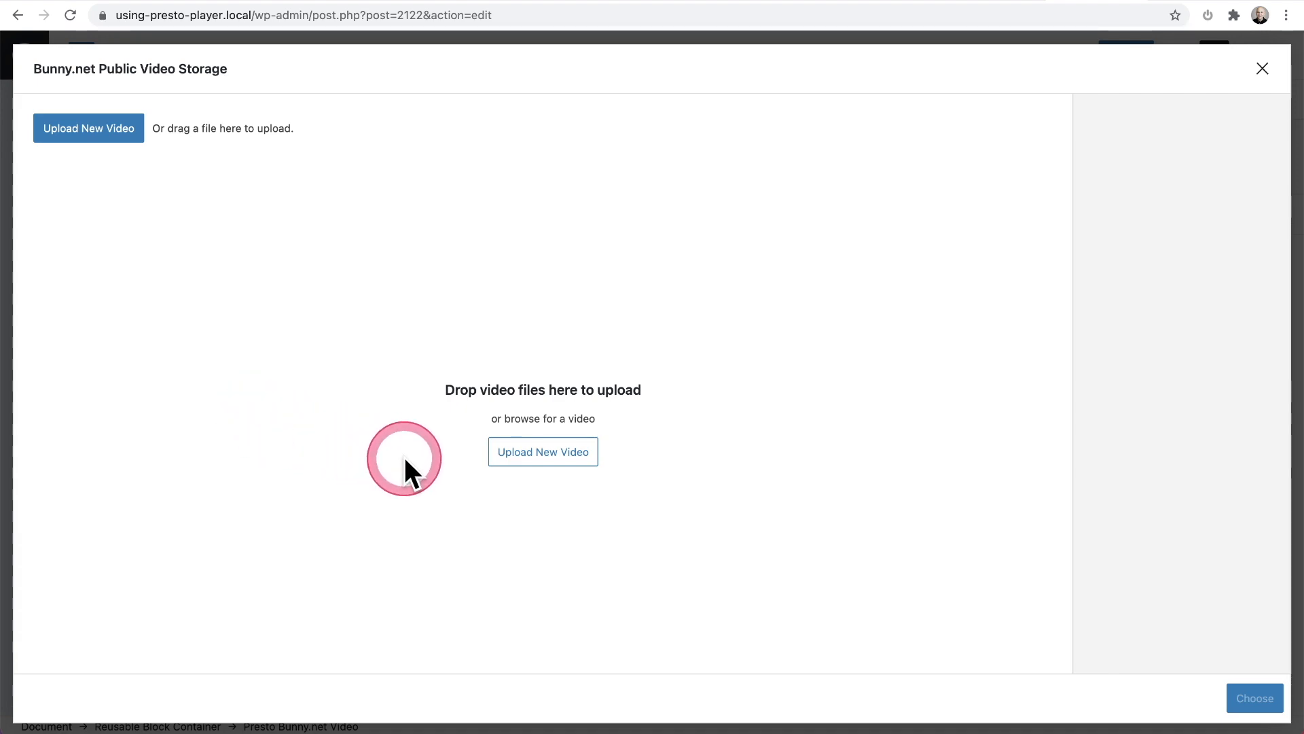
click(554, 468)
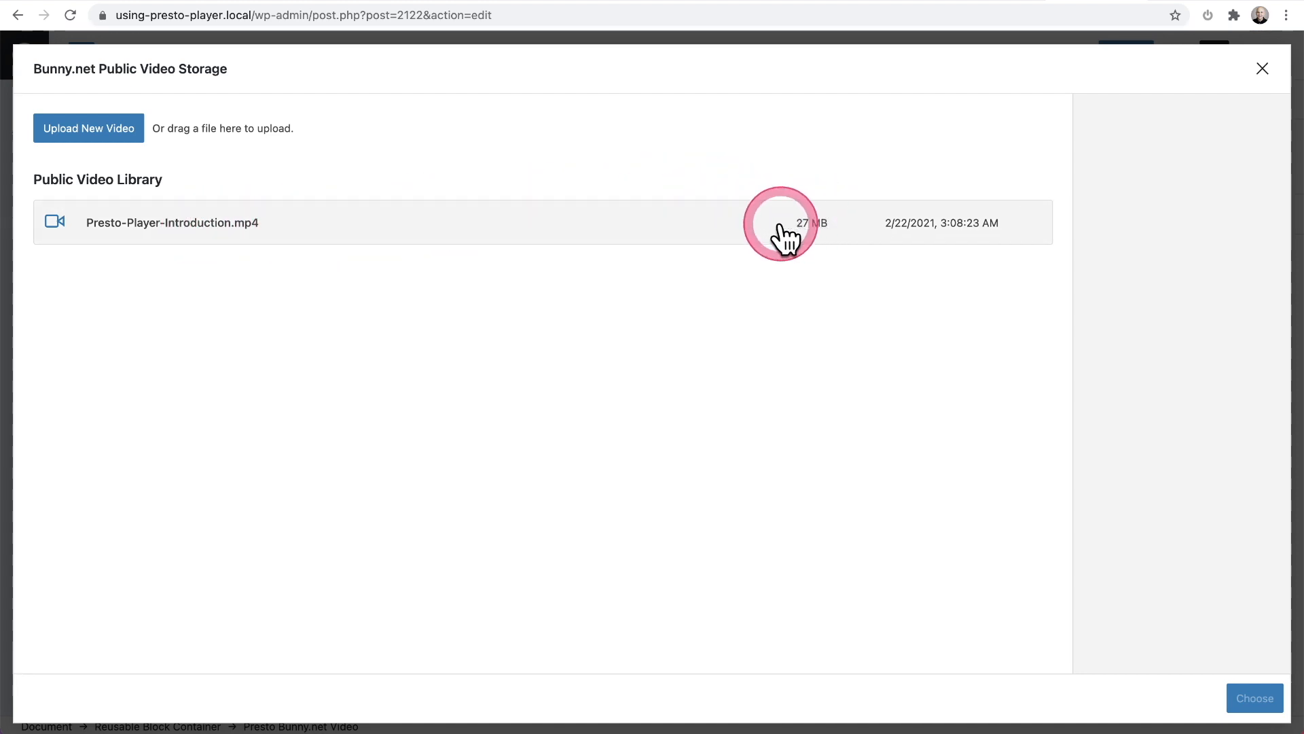
click(612, 236)
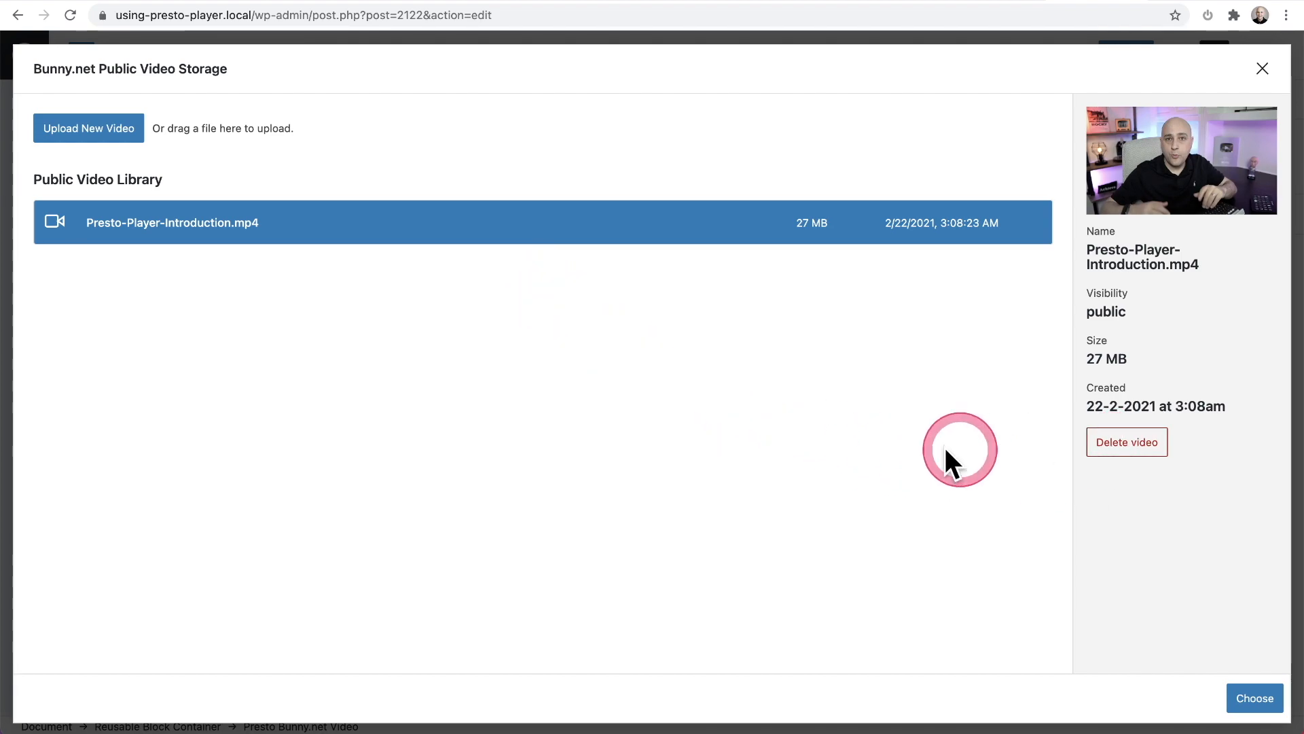
click(1230, 700)
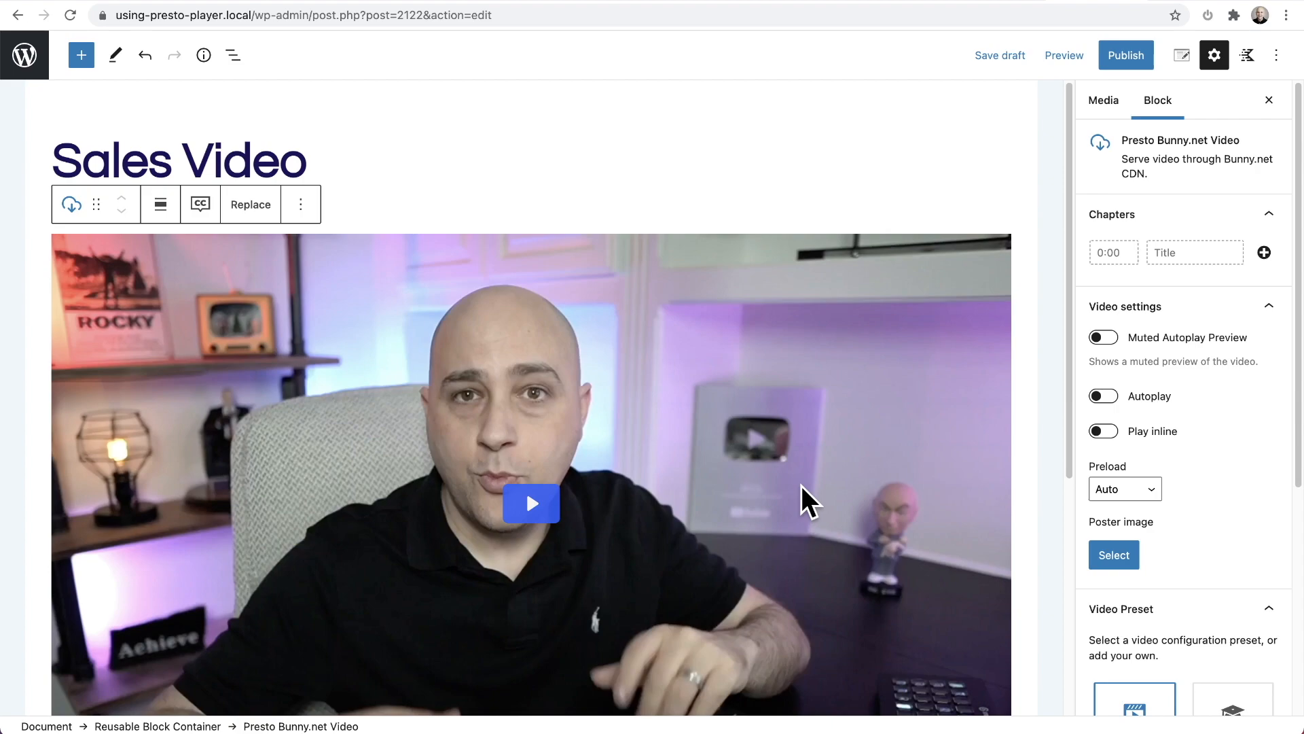
Step: Add the media tag "Sales" to the video item
click(1095, 107)
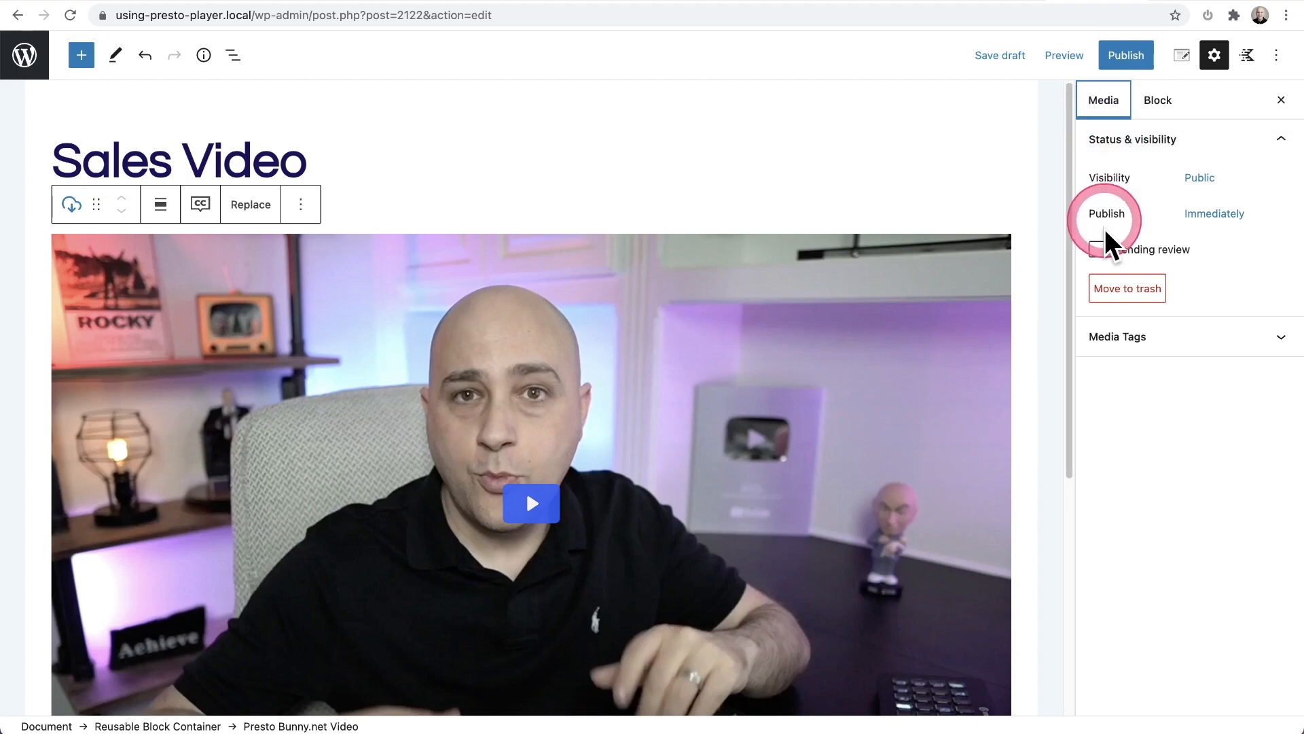
click(1111, 340)
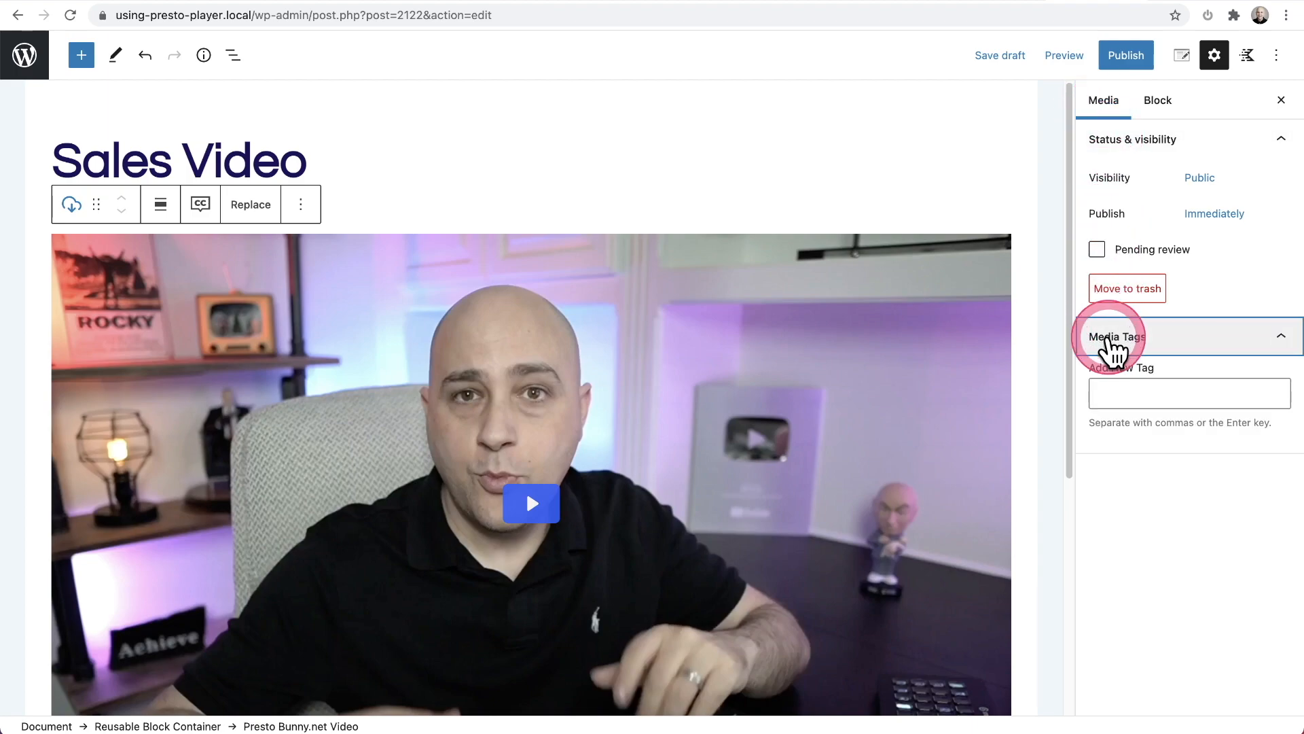
click(1118, 394)
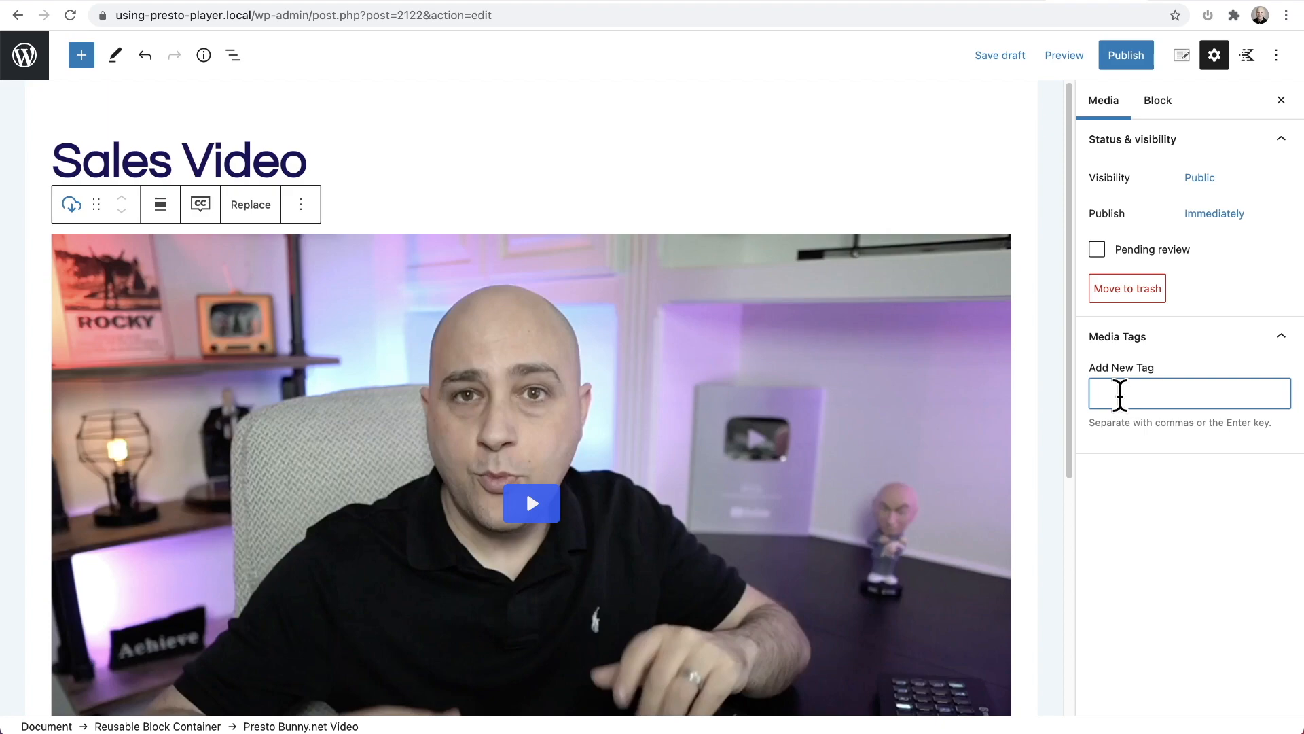
text(Sales)
key(Return)
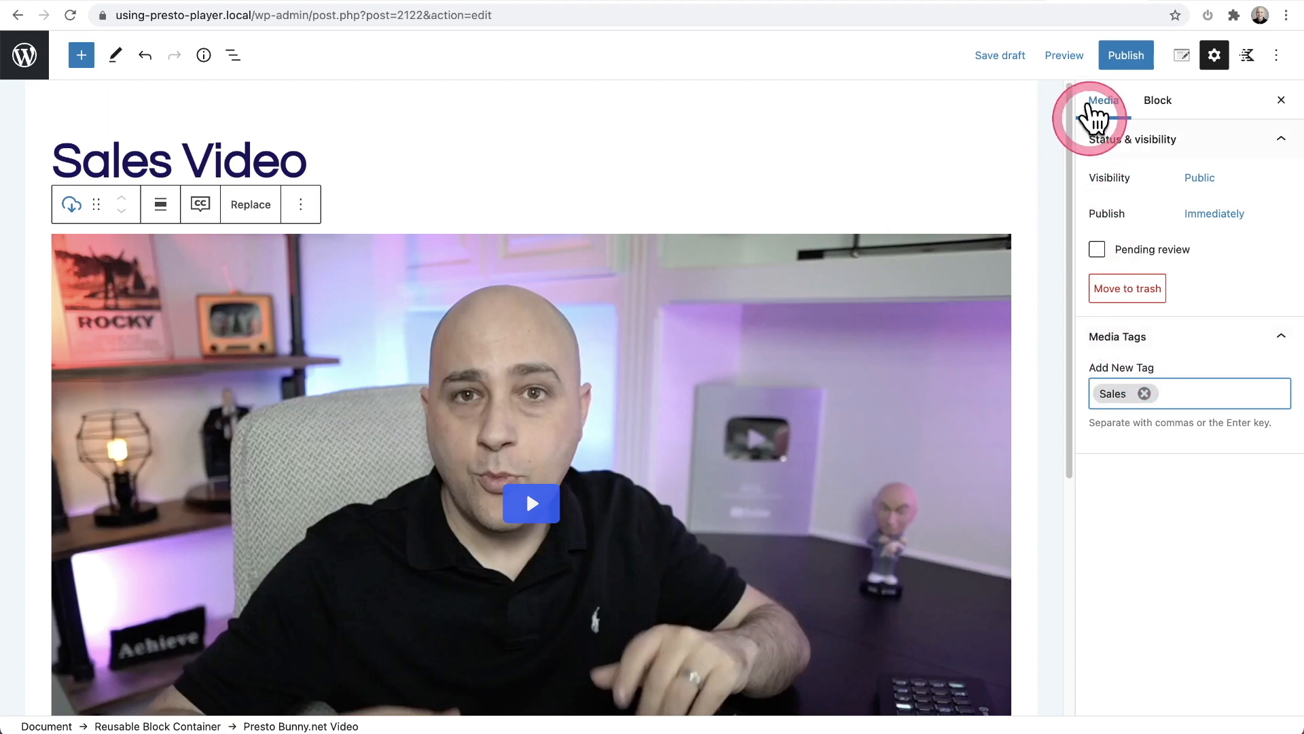
Step: Publish the Sales Video item and return to the Media Hub list
click(1124, 57)
click(1117, 68)
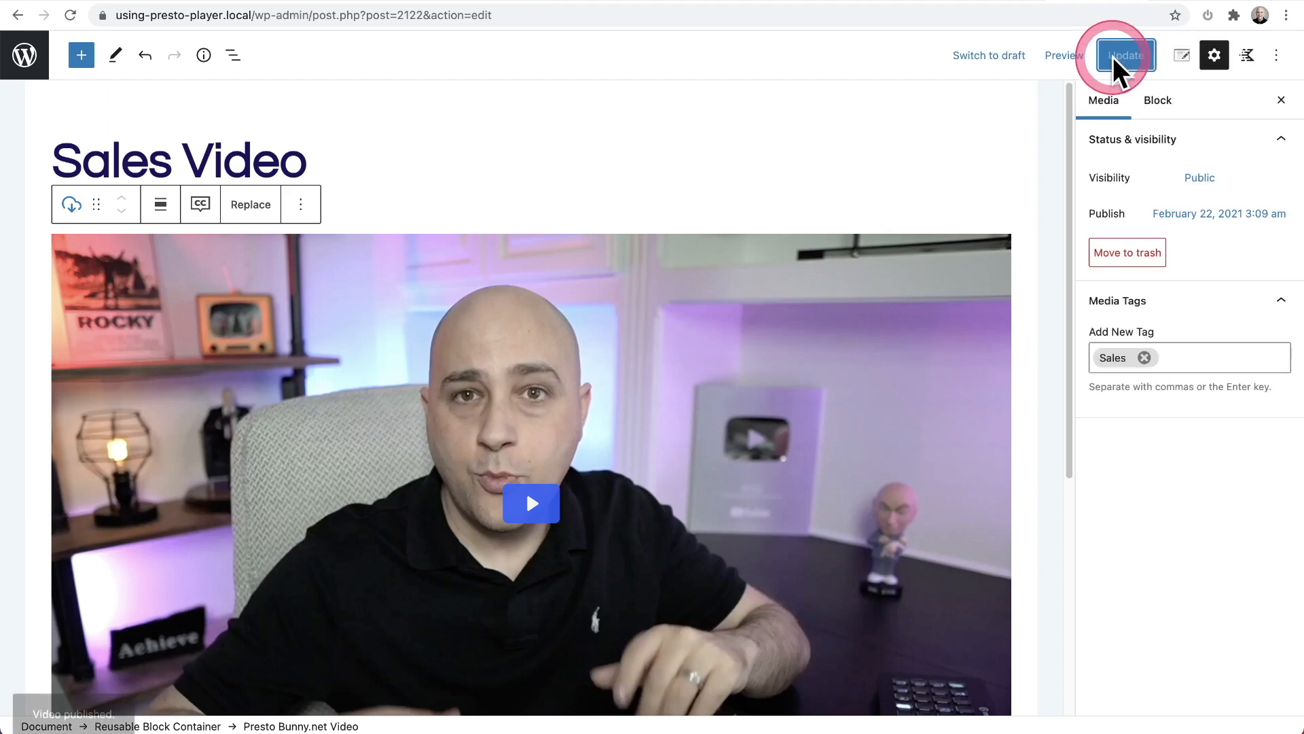
click(958, 132)
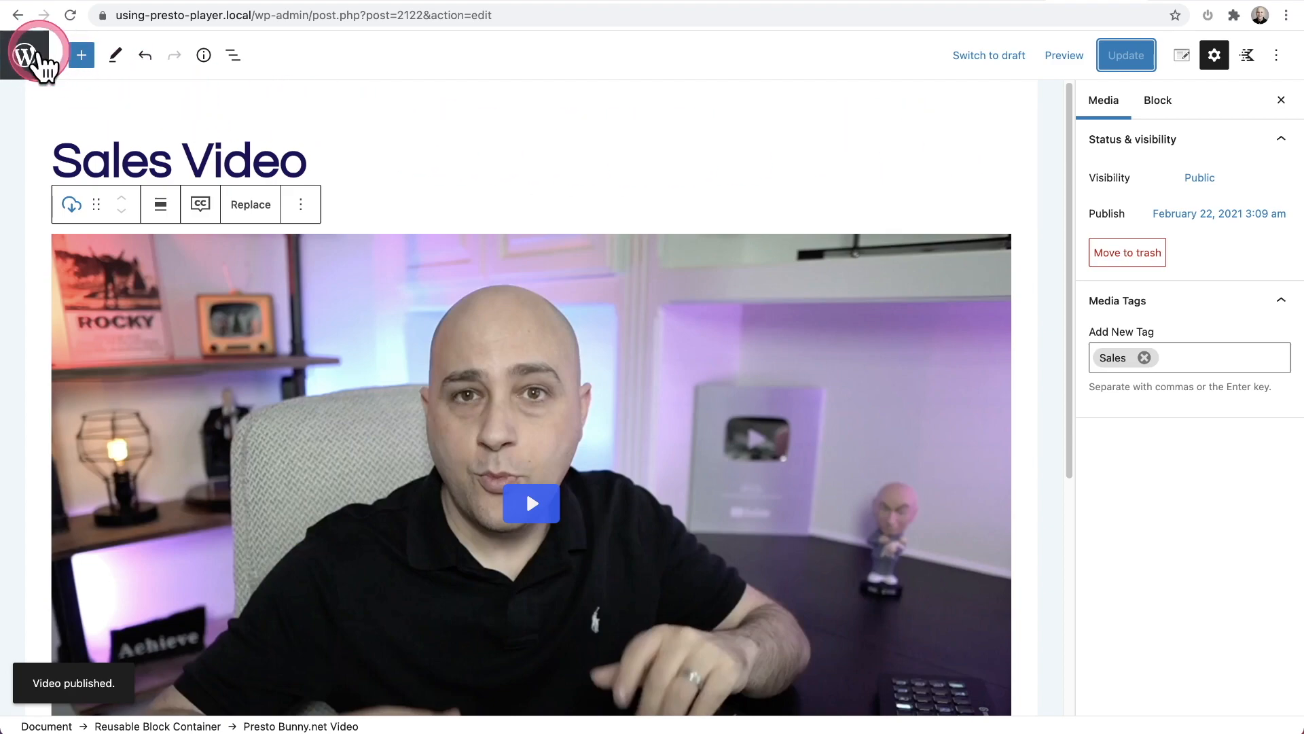
click(25, 57)
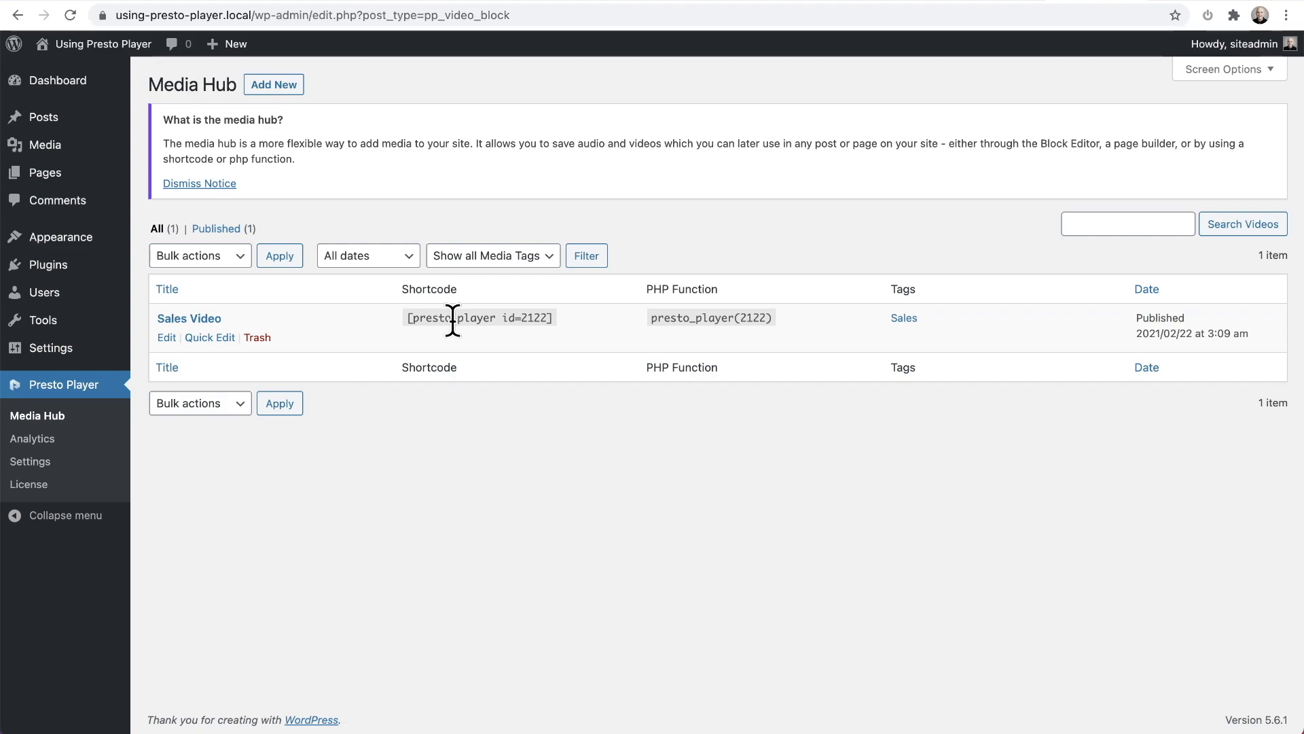
Step: Review the Sales Video entry's shortcode, PHP function and tag, and filter the Media Hub list by the Sales media tag
click(771, 330)
click(903, 319)
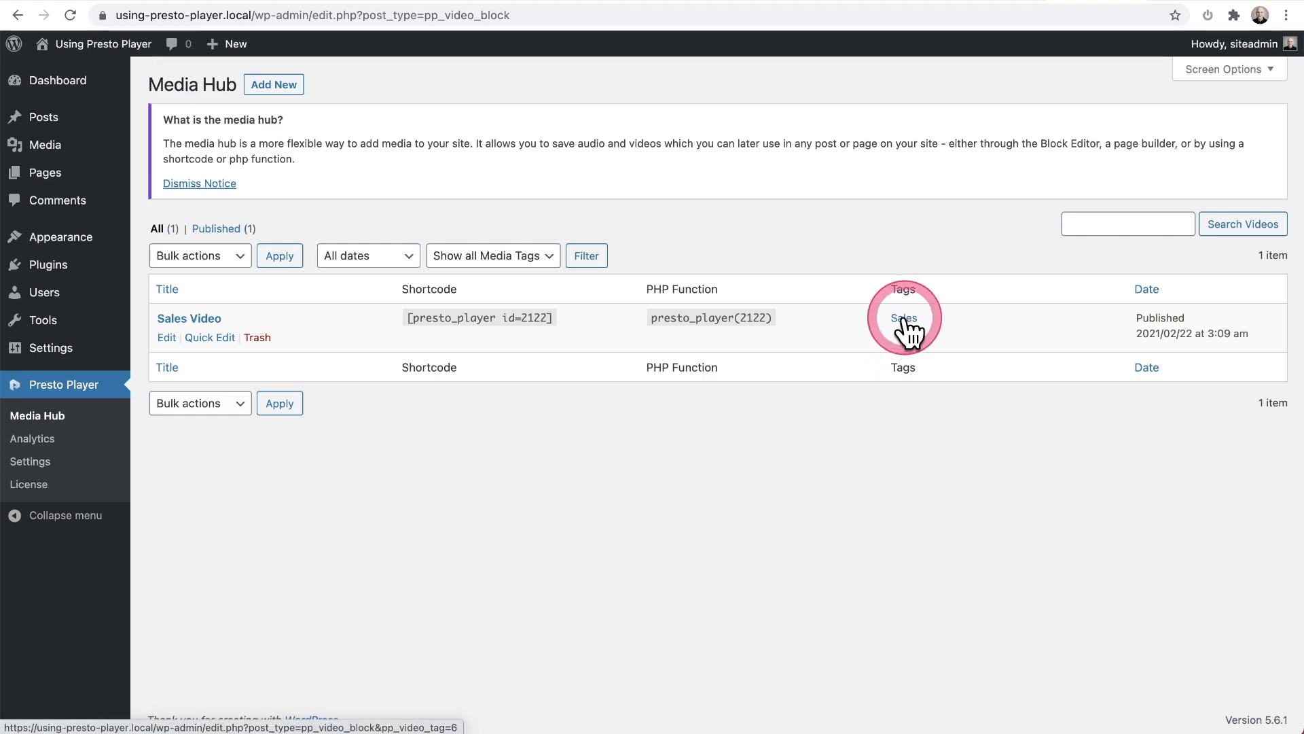
click(646, 292)
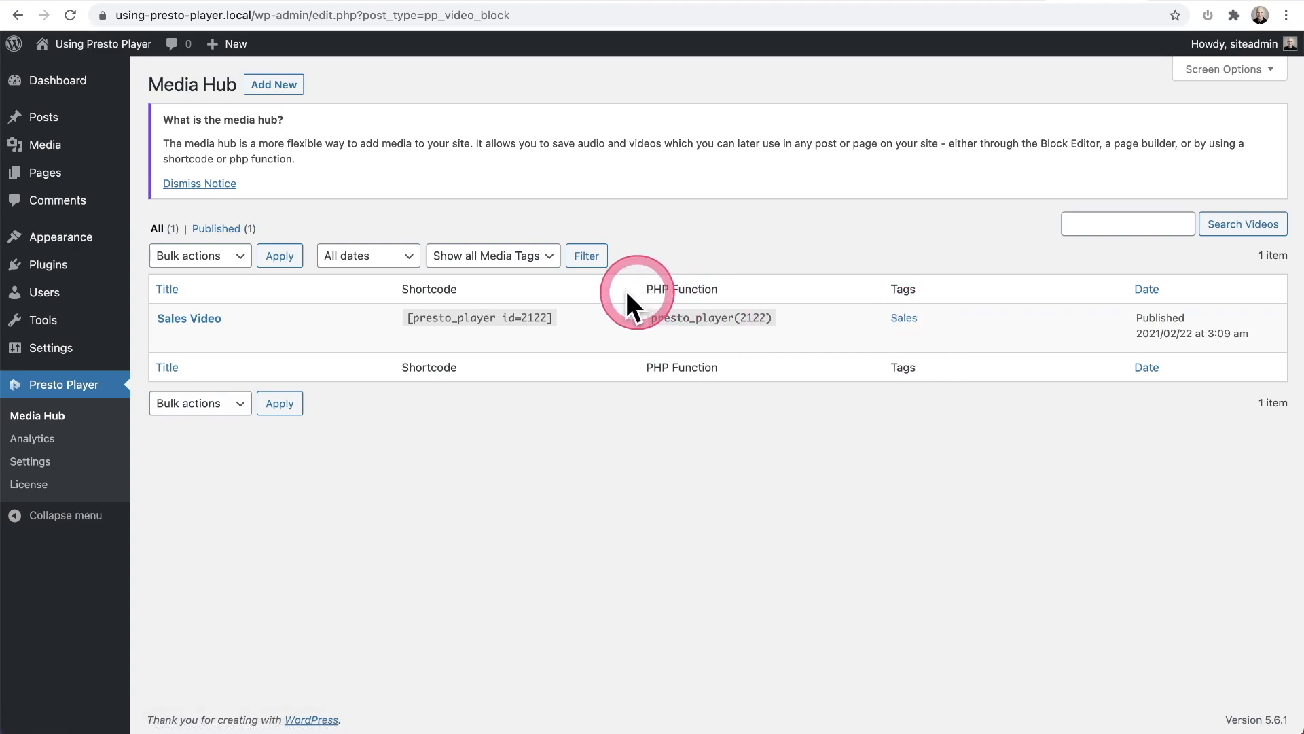
click(543, 256)
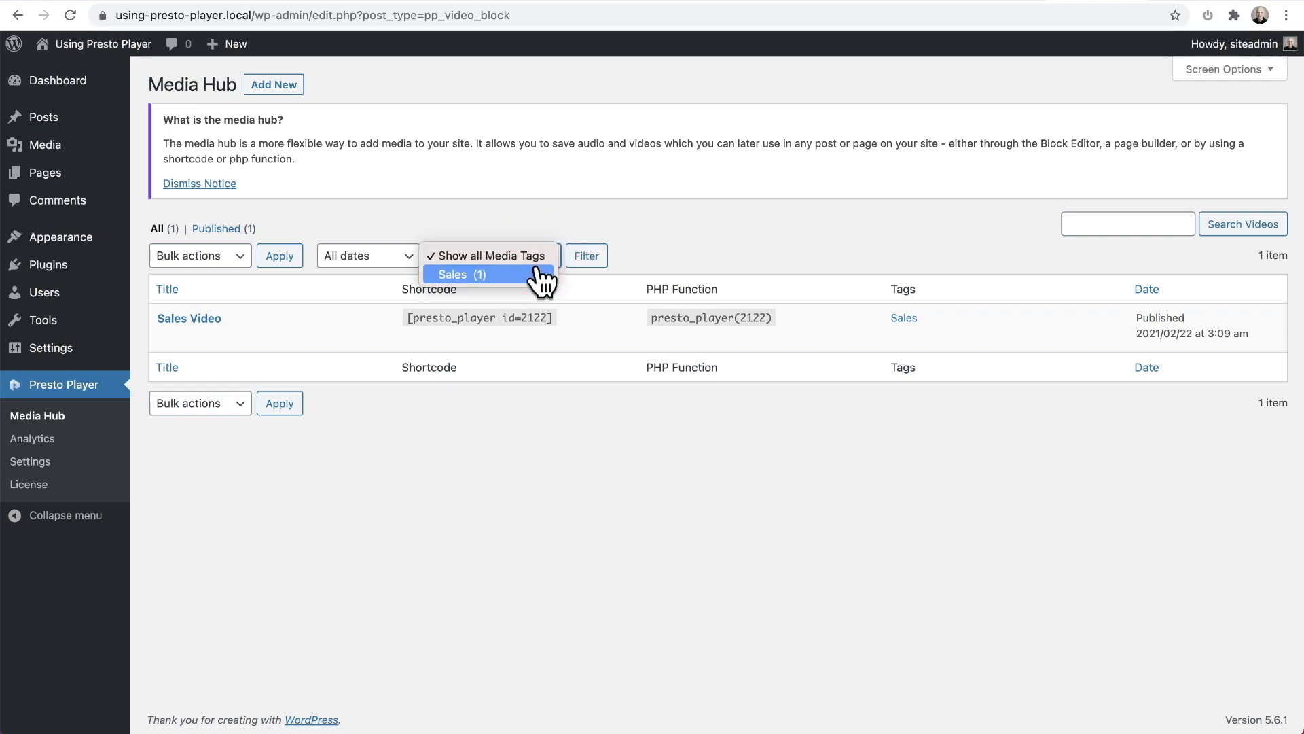
click(542, 274)
click(583, 257)
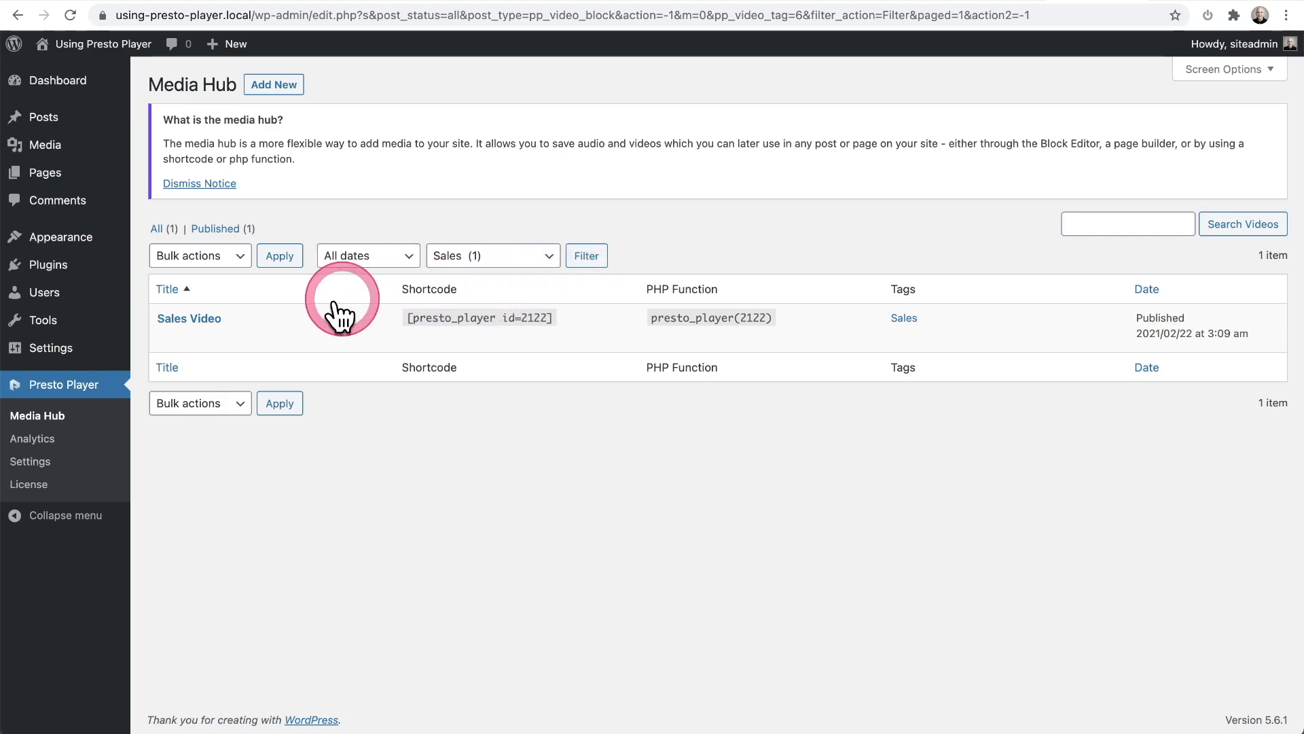
Step: Open the Sales Video item for editing and select its Bunny.net video block to review the player and its settings
click(201, 318)
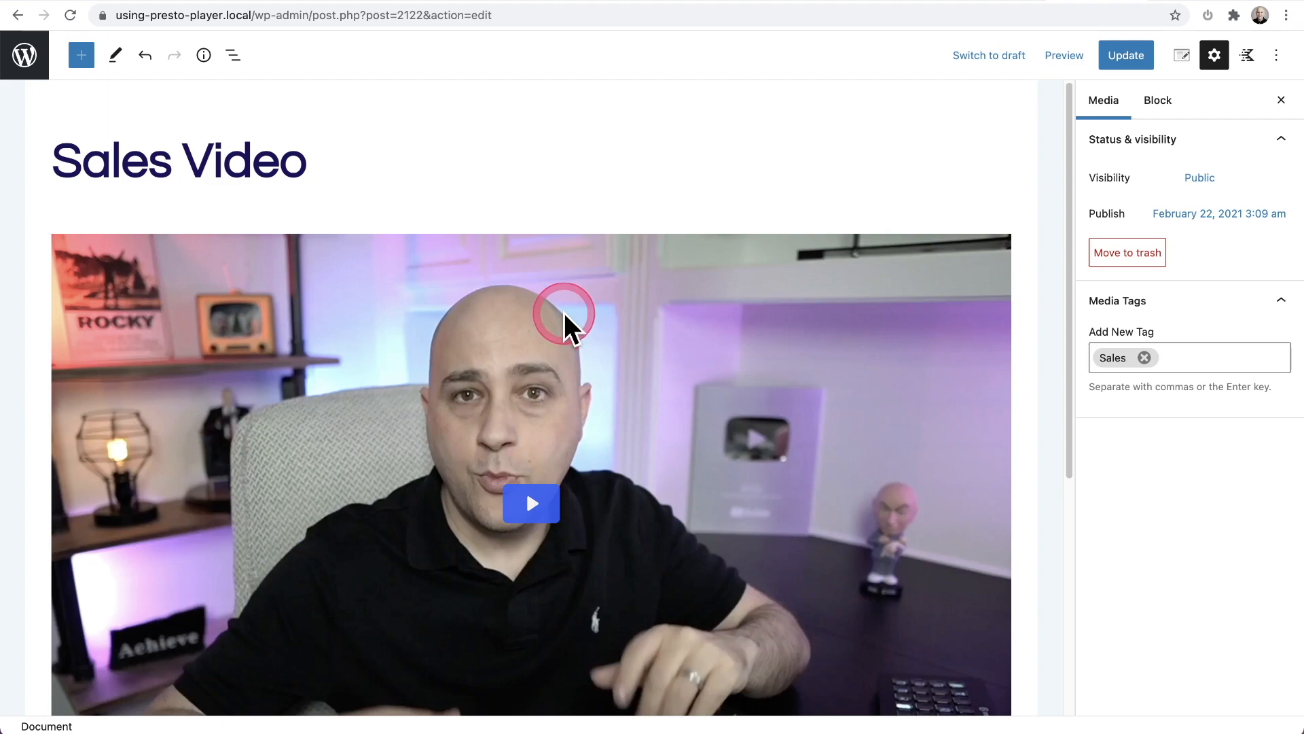
click(566, 315)
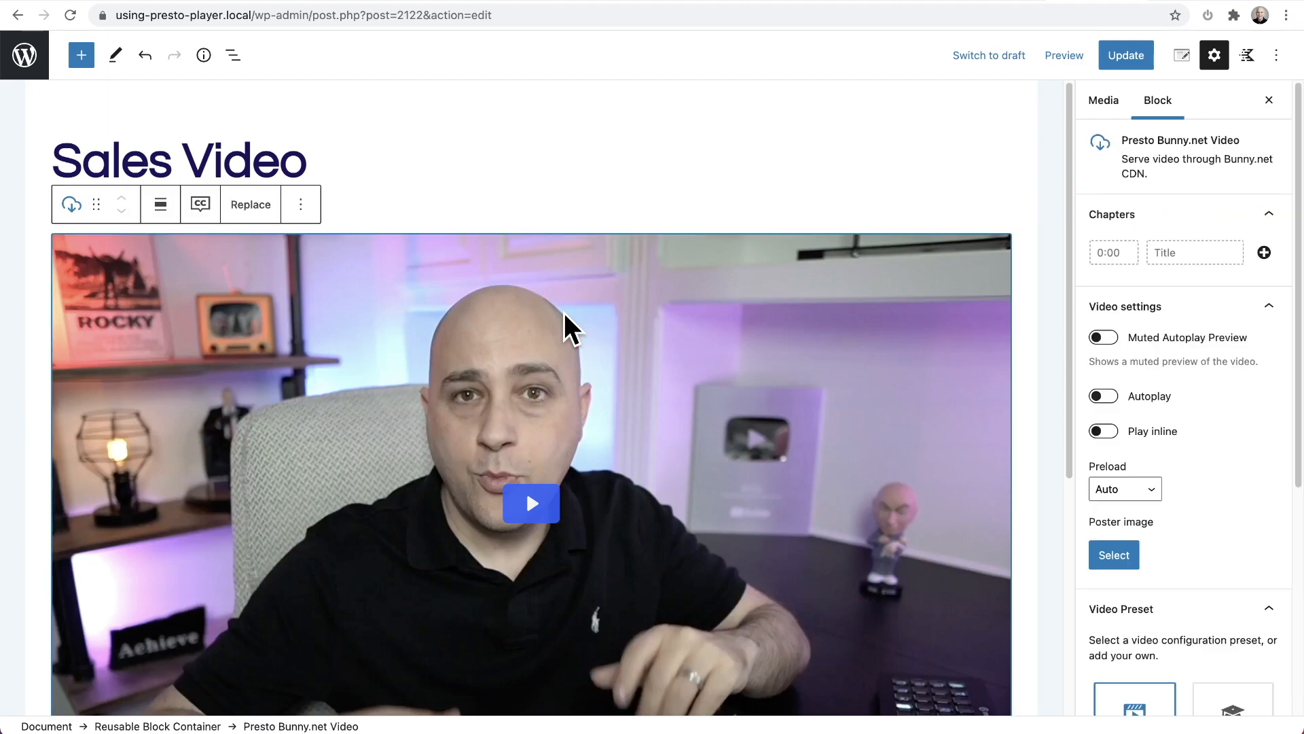
scroll(1222, 303, down, 1)
scroll(1227, 313, down, 5)
scroll(1226, 314, up, 6)
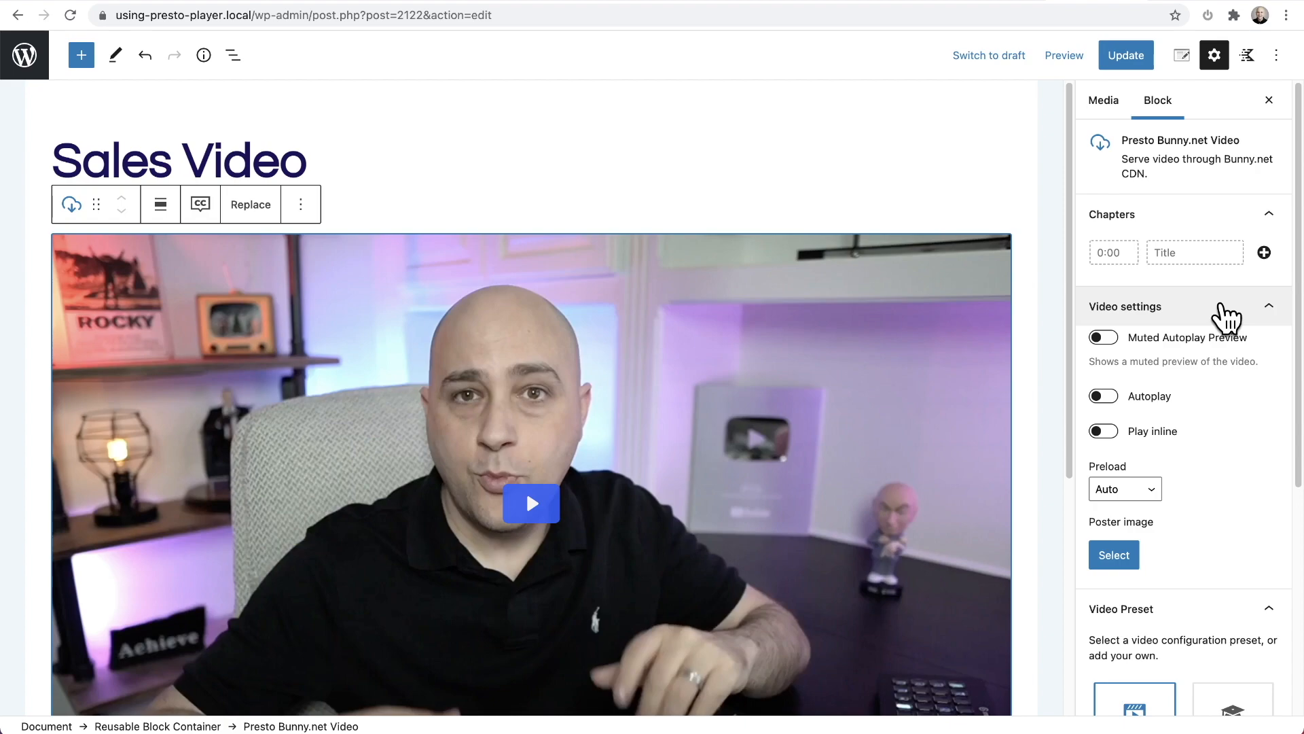
scroll(894, 333, down, 3)
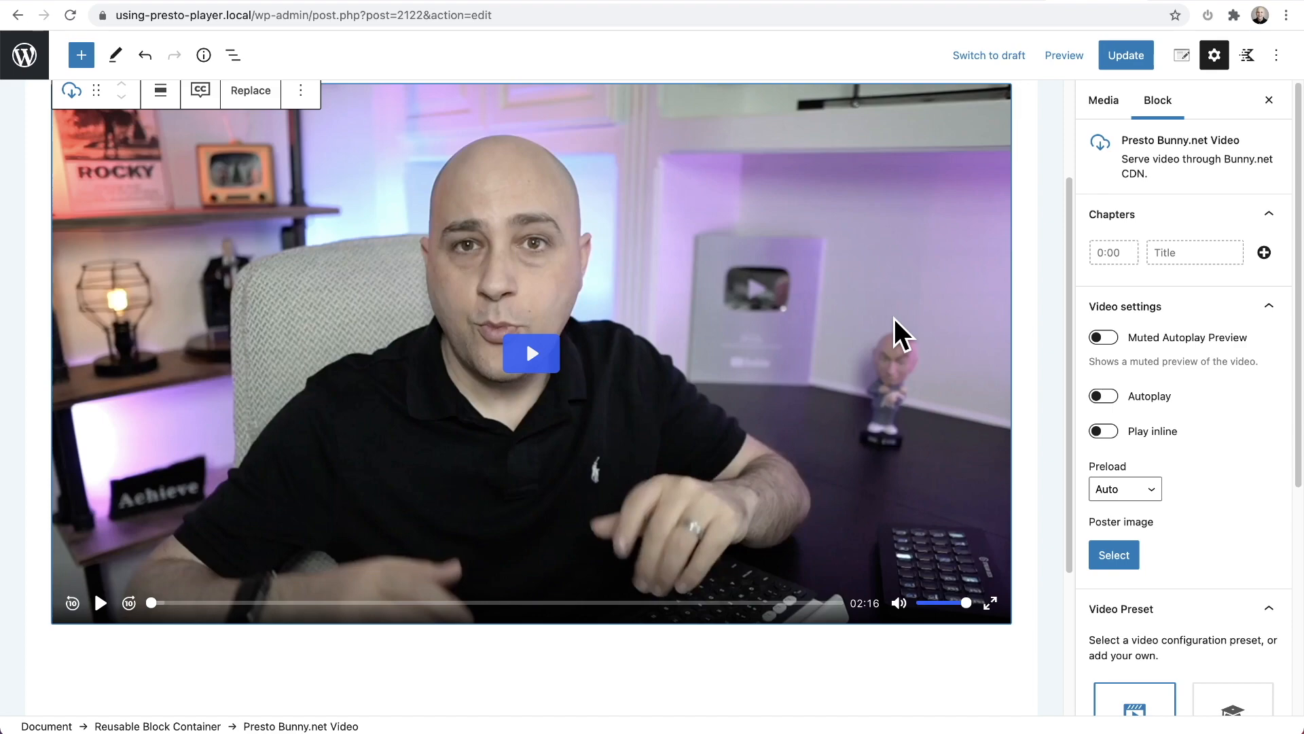
mouse_move(894, 318)
mouse_down()
mouse_move(808, 606)
mouse_move(847, 627)
mouse_move(865, 616)
mouse_up()
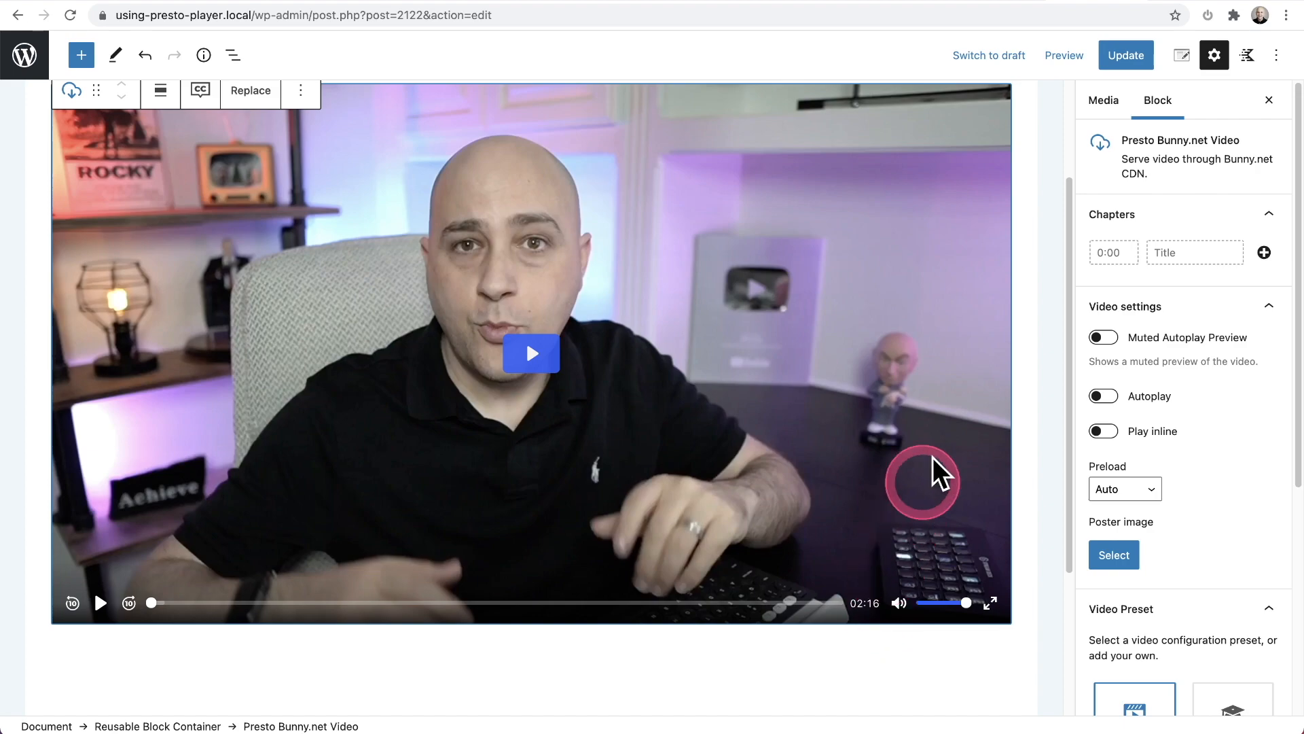
Step: Add a video chapter at 0:28 titled "Benefits Of Presto Player"
click(1097, 255)
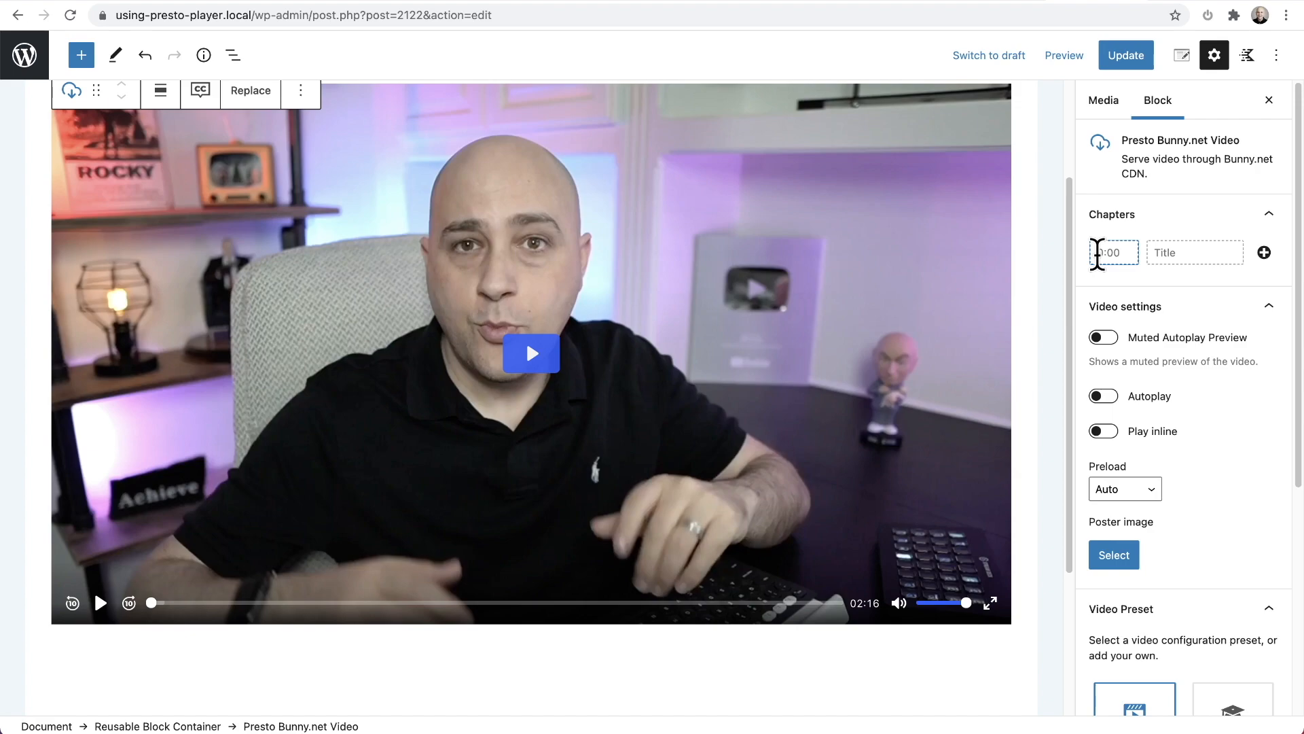
text(0:28)
click(1162, 252)
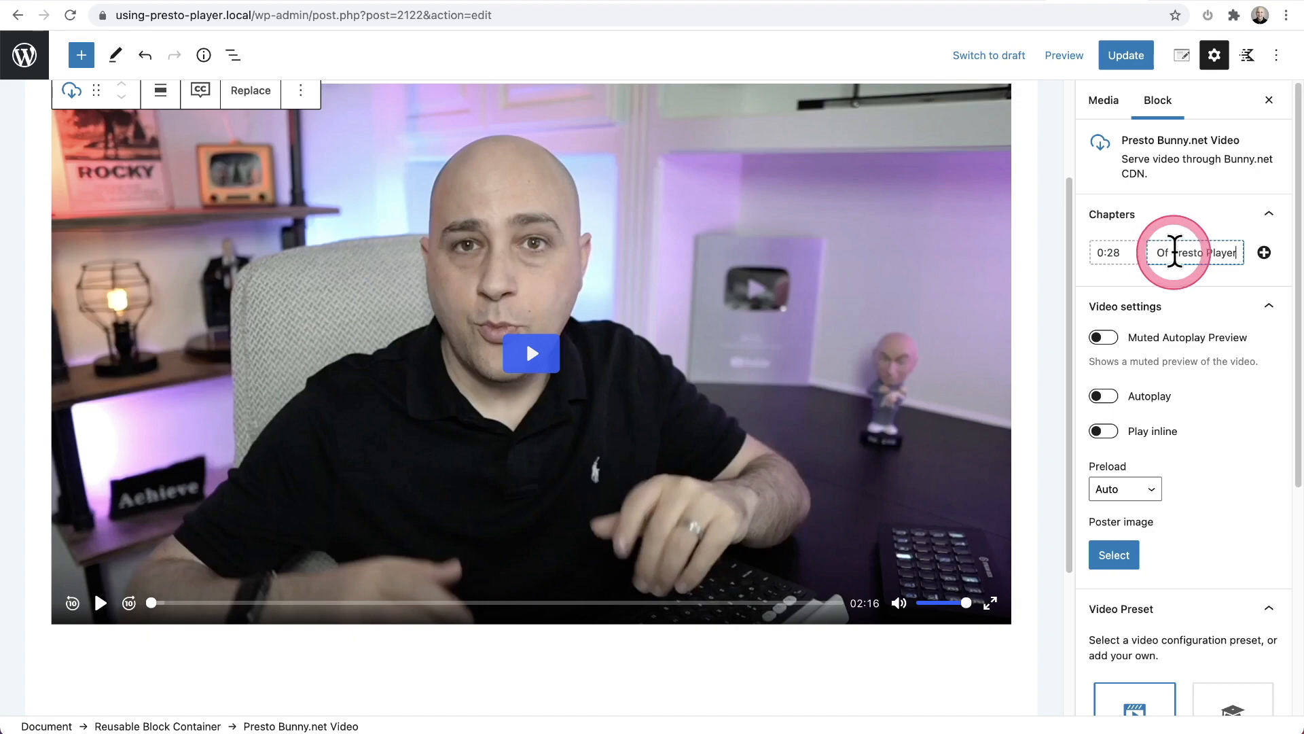
drag(1173, 251, 1144, 262)
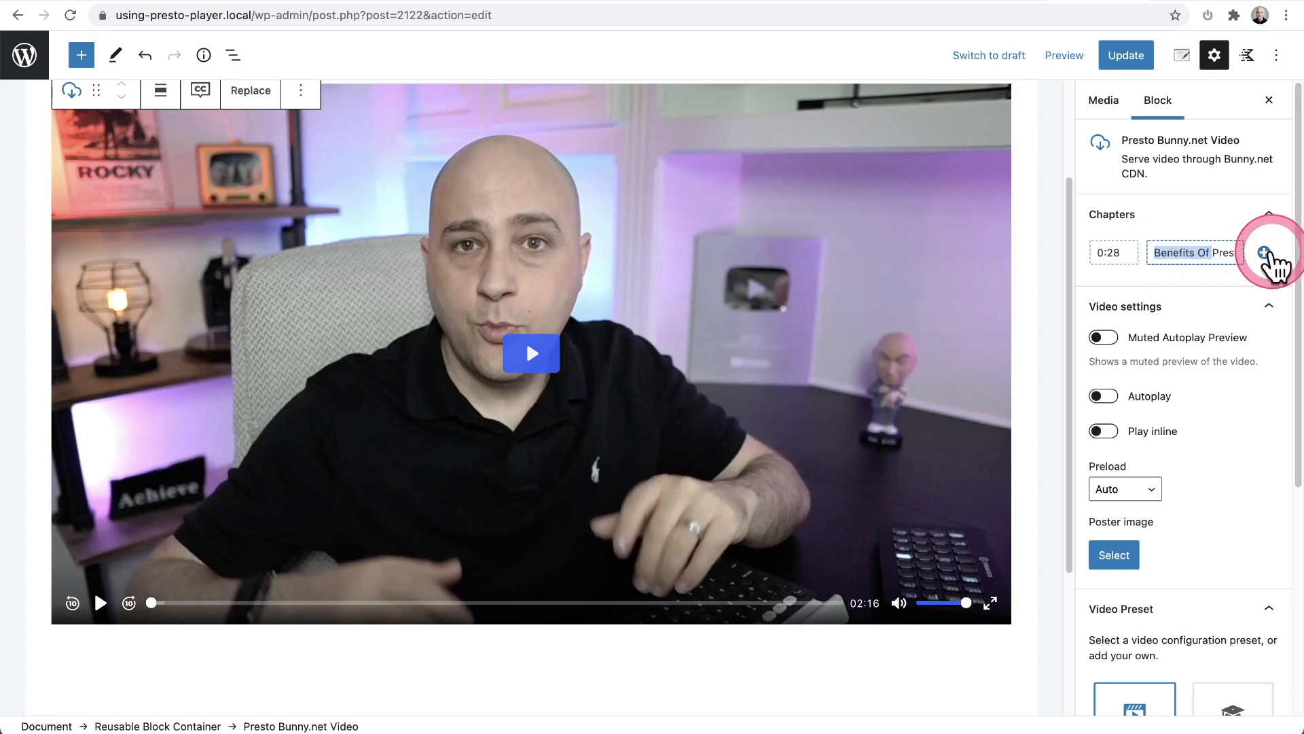
click(1265, 253)
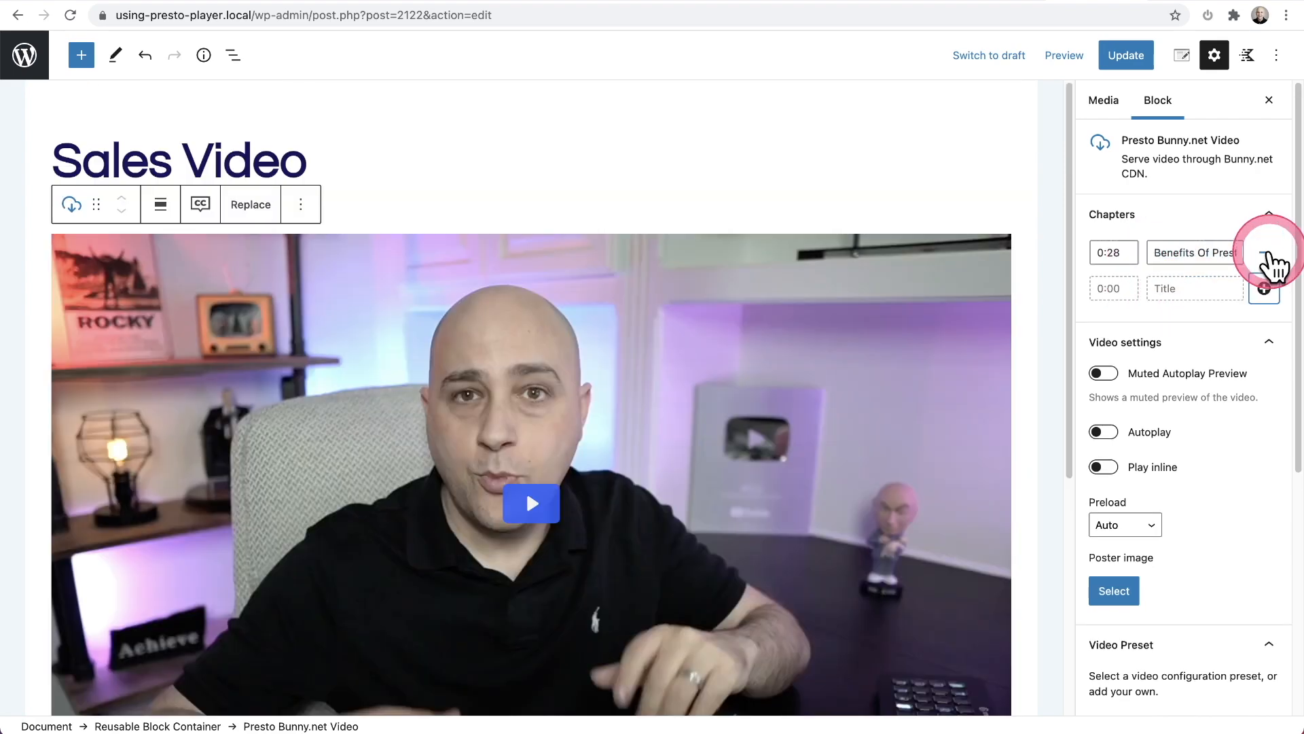
Step: Update the Sales Video item to save its chapters and return to the Media Hub list
scroll(860, 315, down, 2)
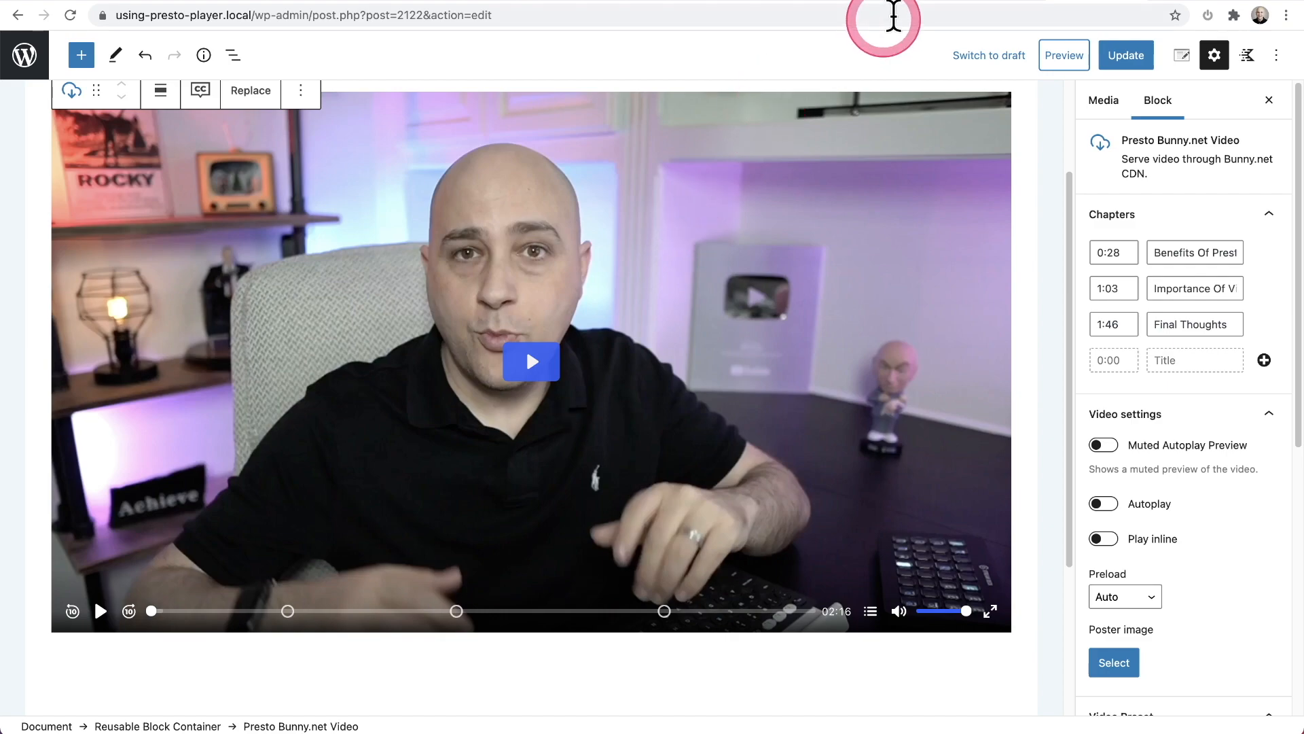
click(1126, 57)
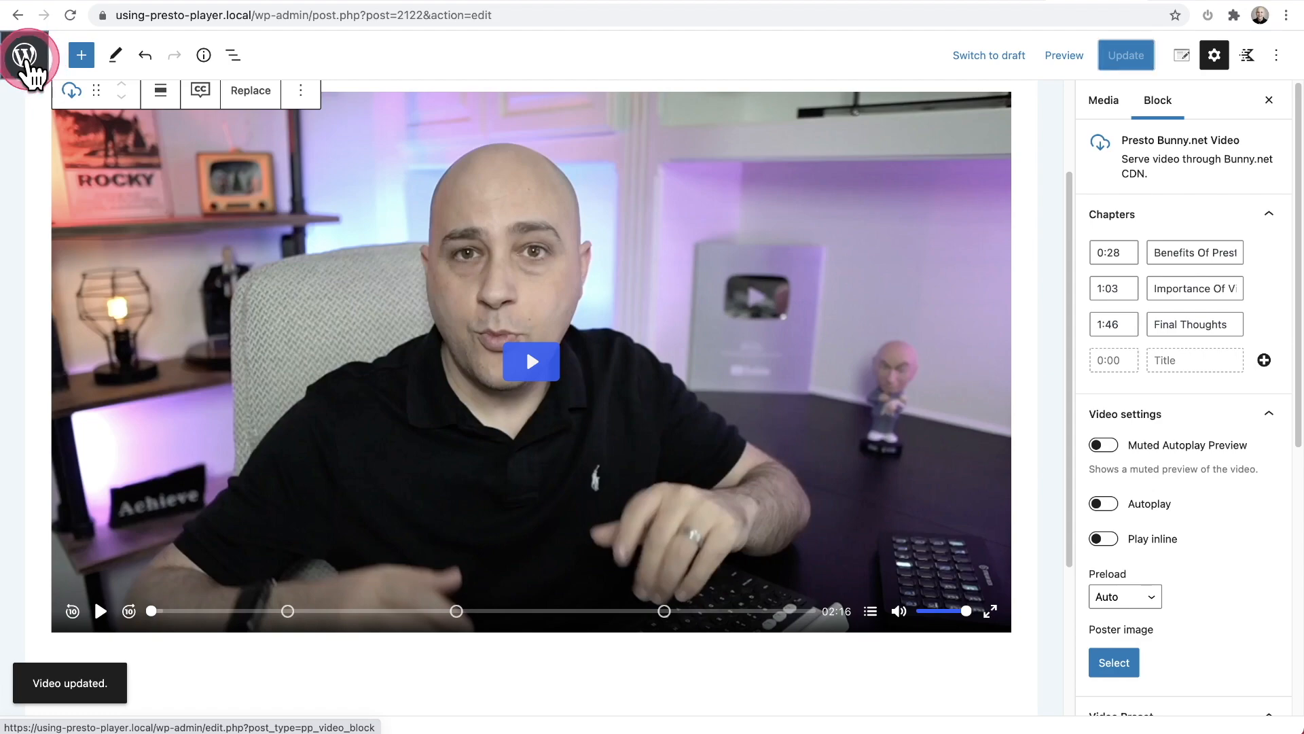
click(26, 57)
Step: Create a new post titled "Presto Chapters" and insert the Sales Video from the Media Hub
click(364, 349)
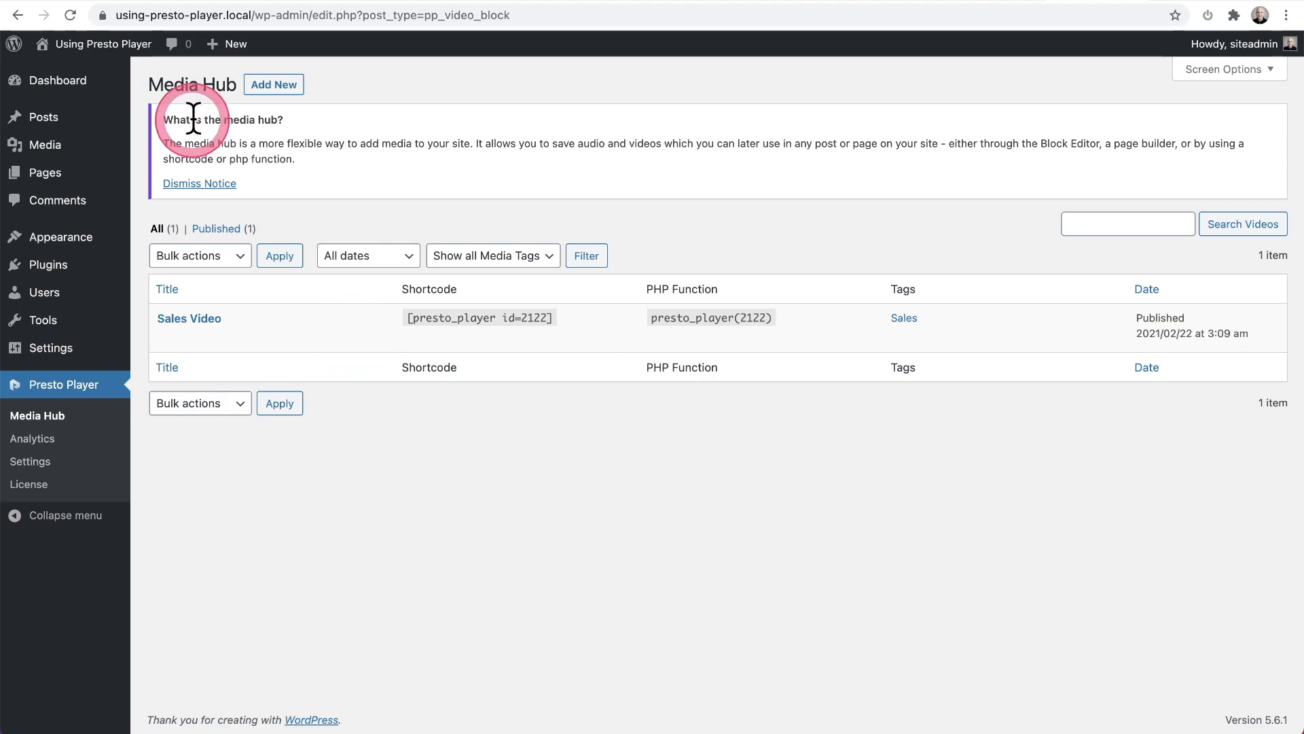
click(232, 74)
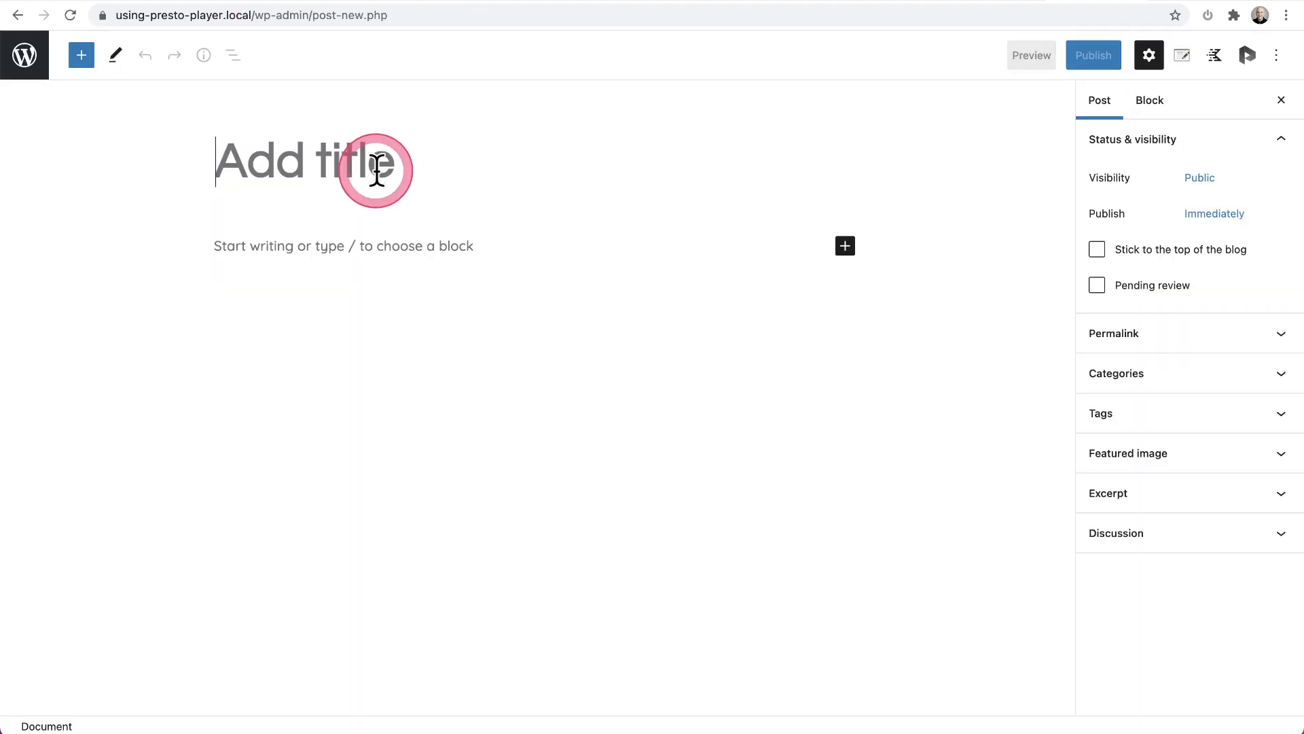
text(Presto Chapters)
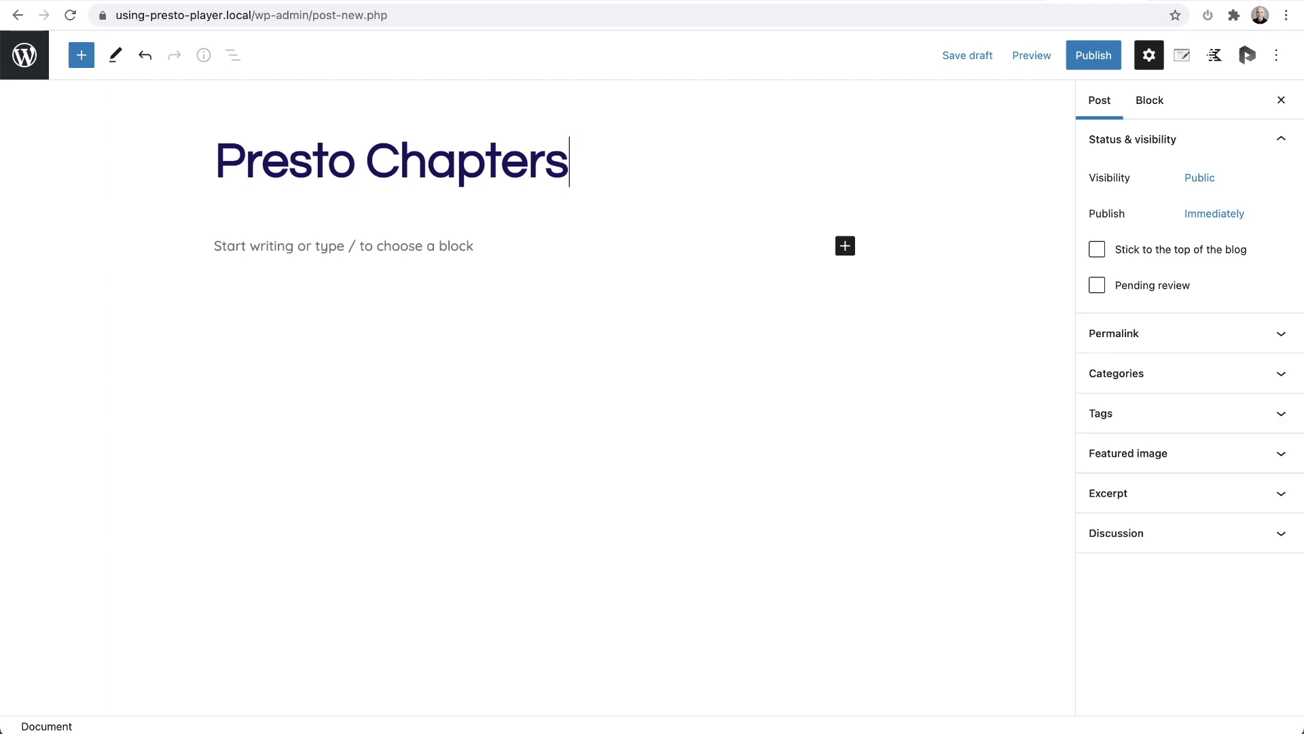
click(1247, 55)
click(1157, 250)
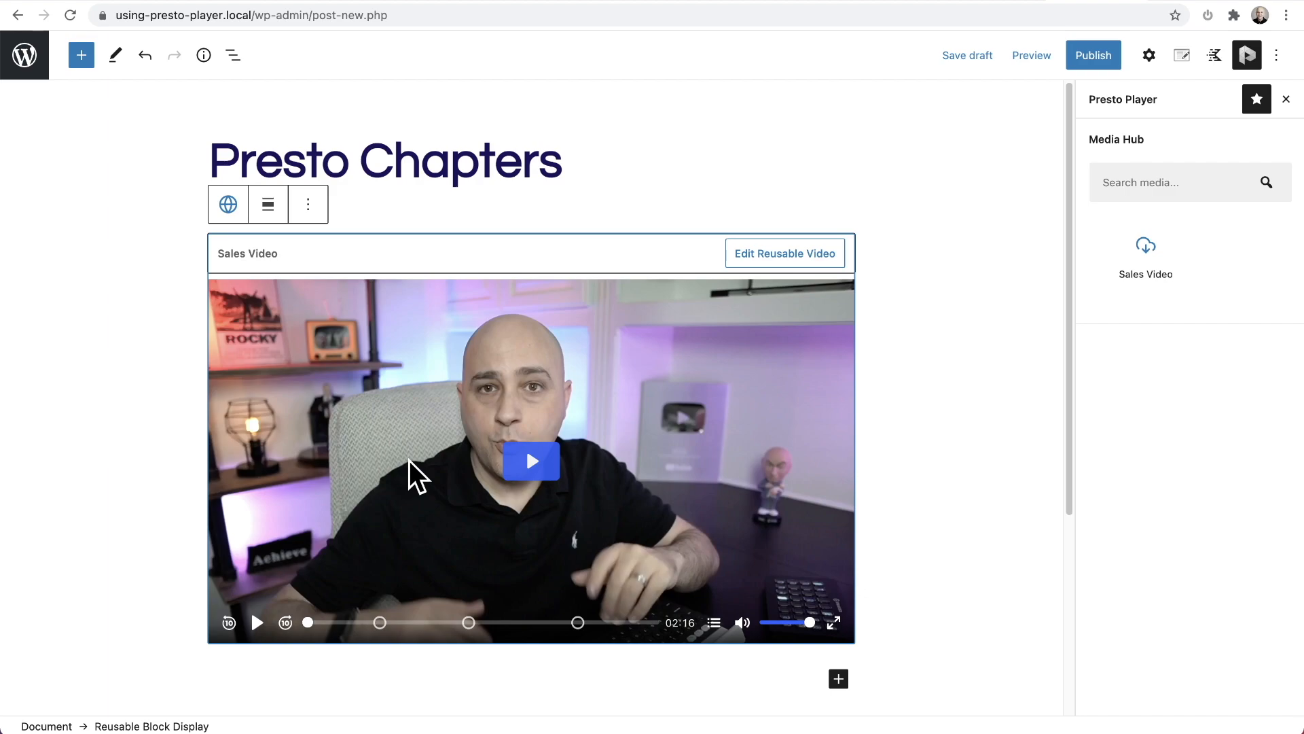
Step: Publish the Presto Chapters post and view its video on the live site
click(1093, 57)
click(1096, 57)
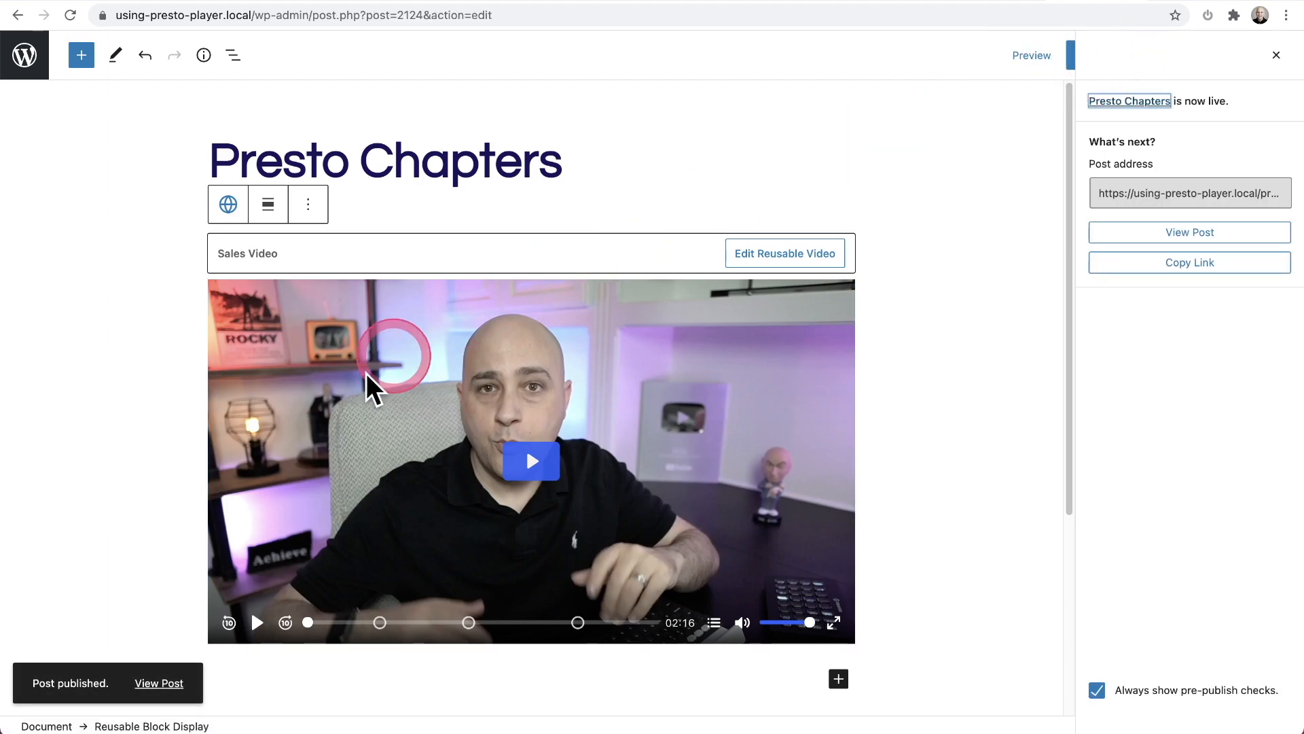
click(160, 684)
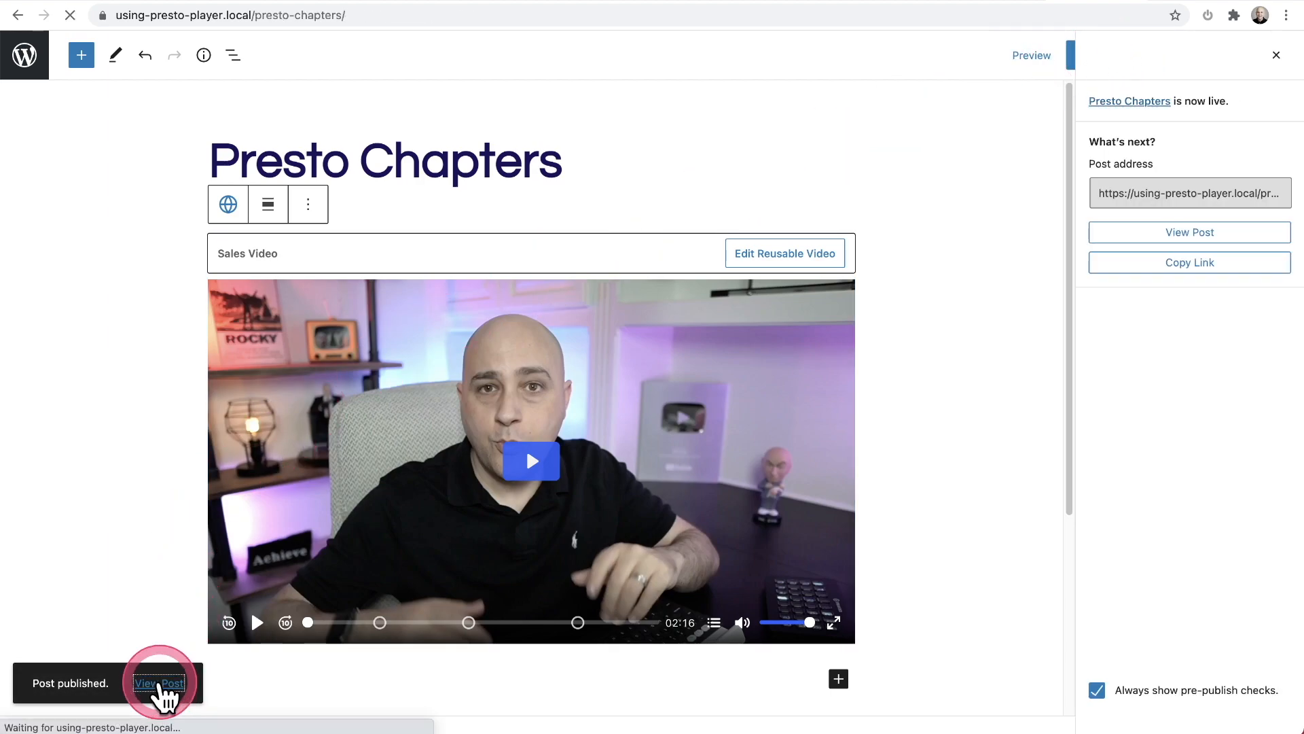
scroll(204, 646, down, 3)
scroll(227, 591, down, 4)
scroll(227, 595, up, 1)
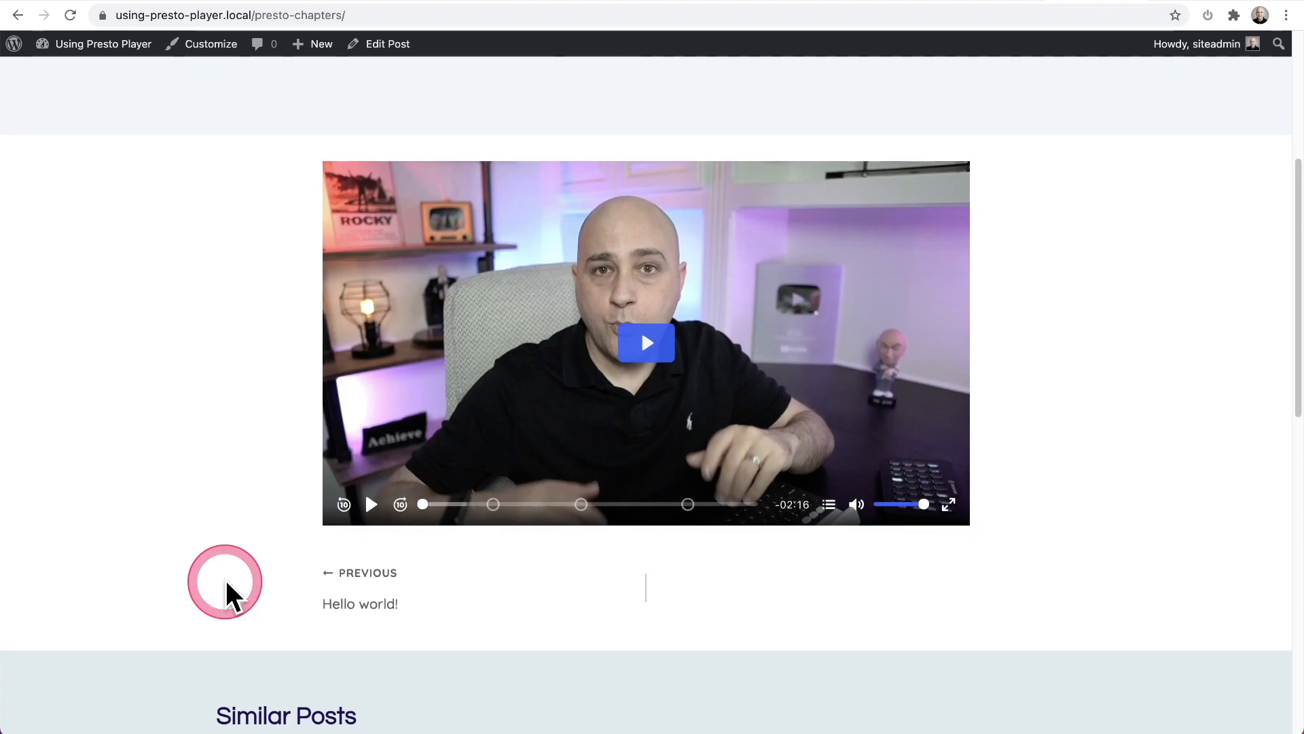
Step: Play the post's video and test its chapter list by jumping to the second, third and first chapters
click(647, 336)
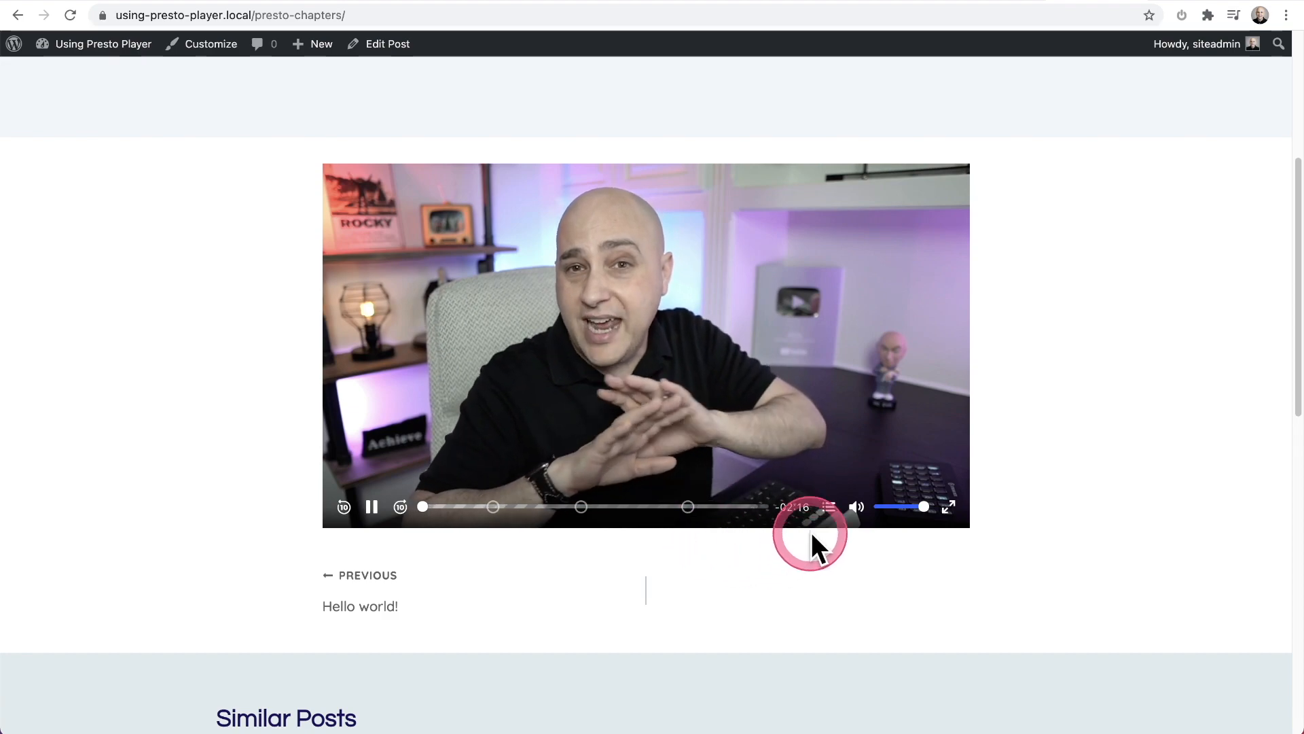
click(830, 508)
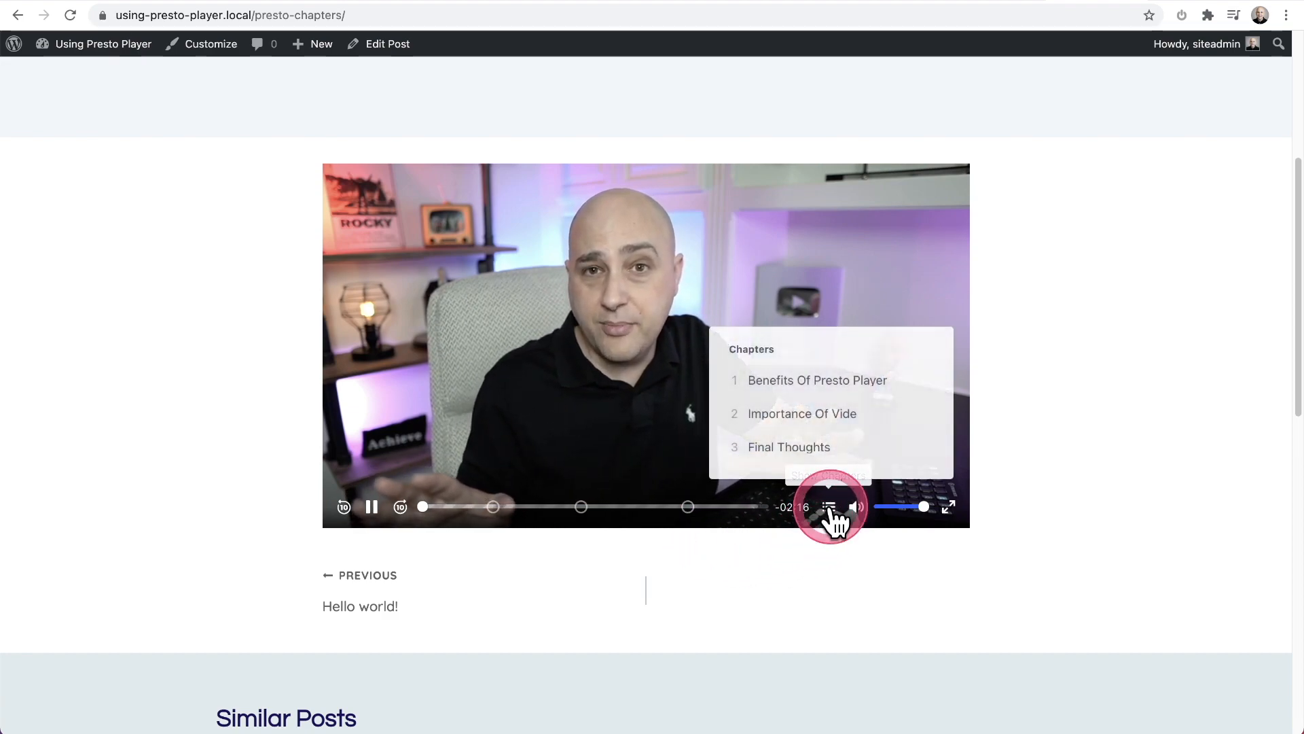
click(800, 406)
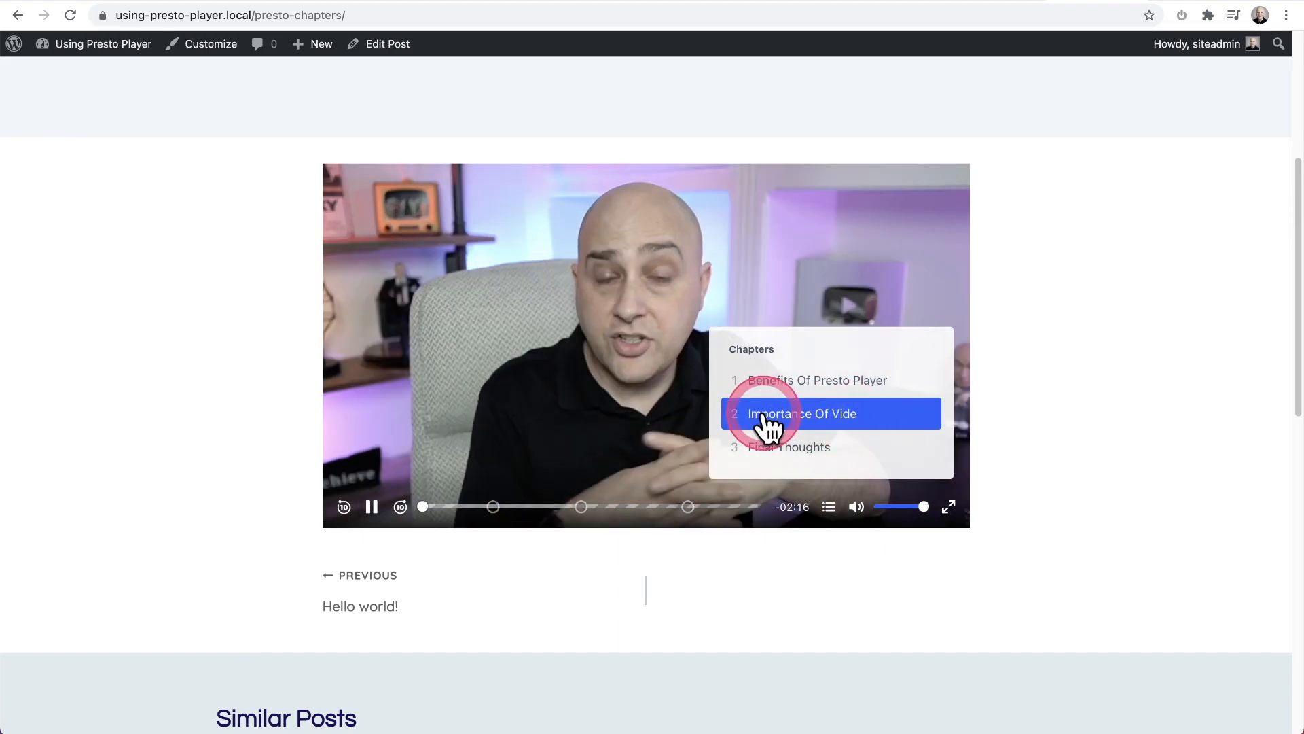
click(764, 415)
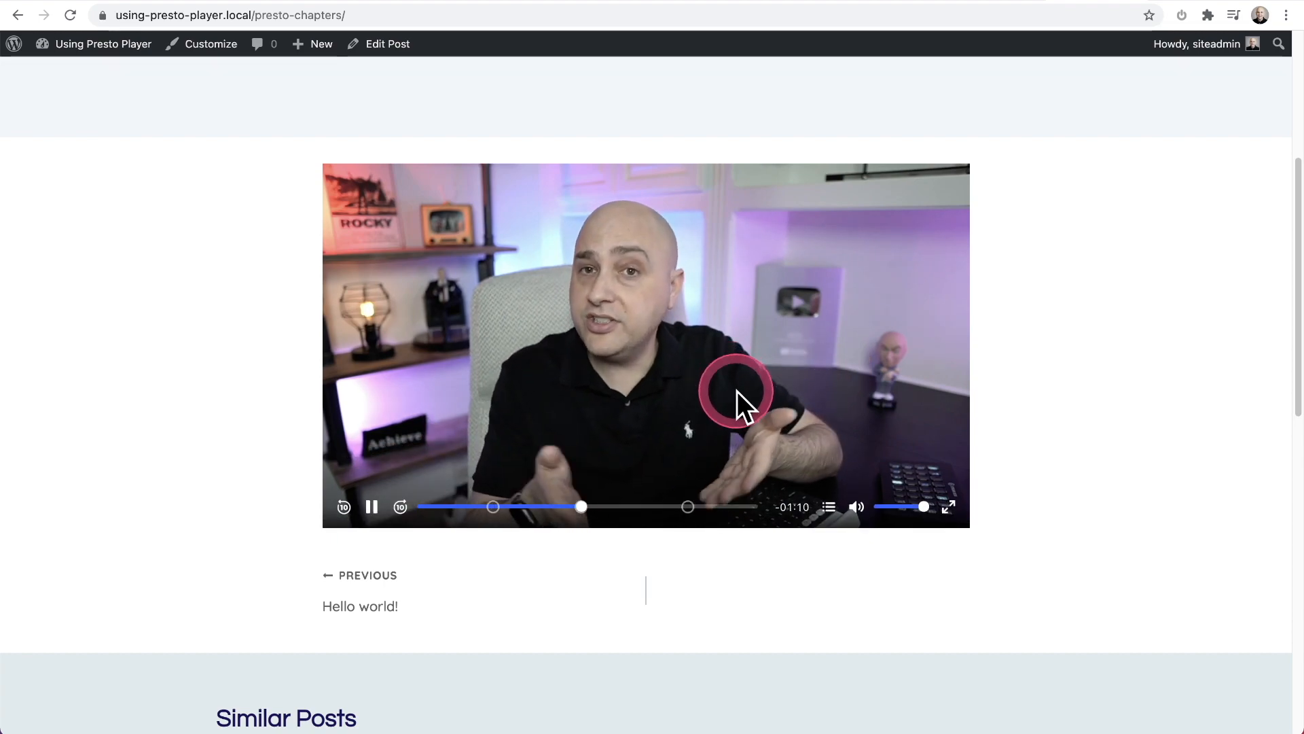
click(830, 508)
click(818, 448)
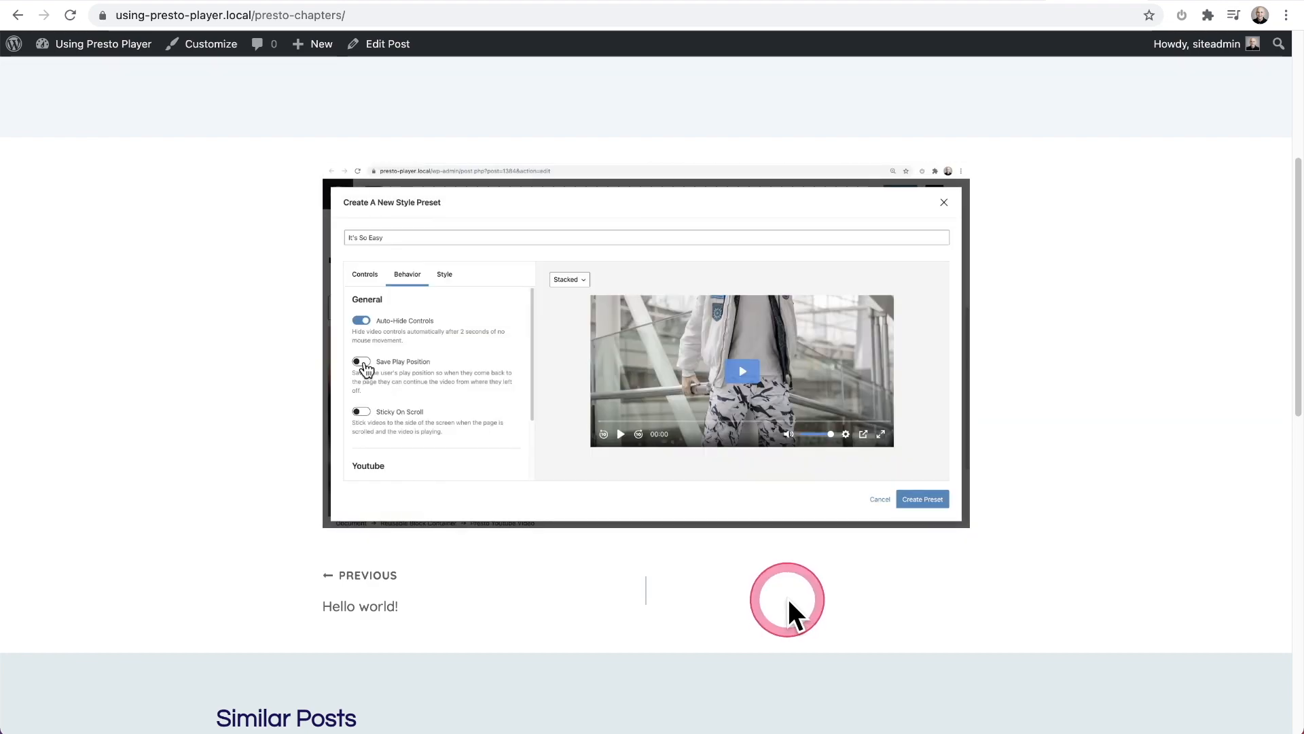
click(829, 508)
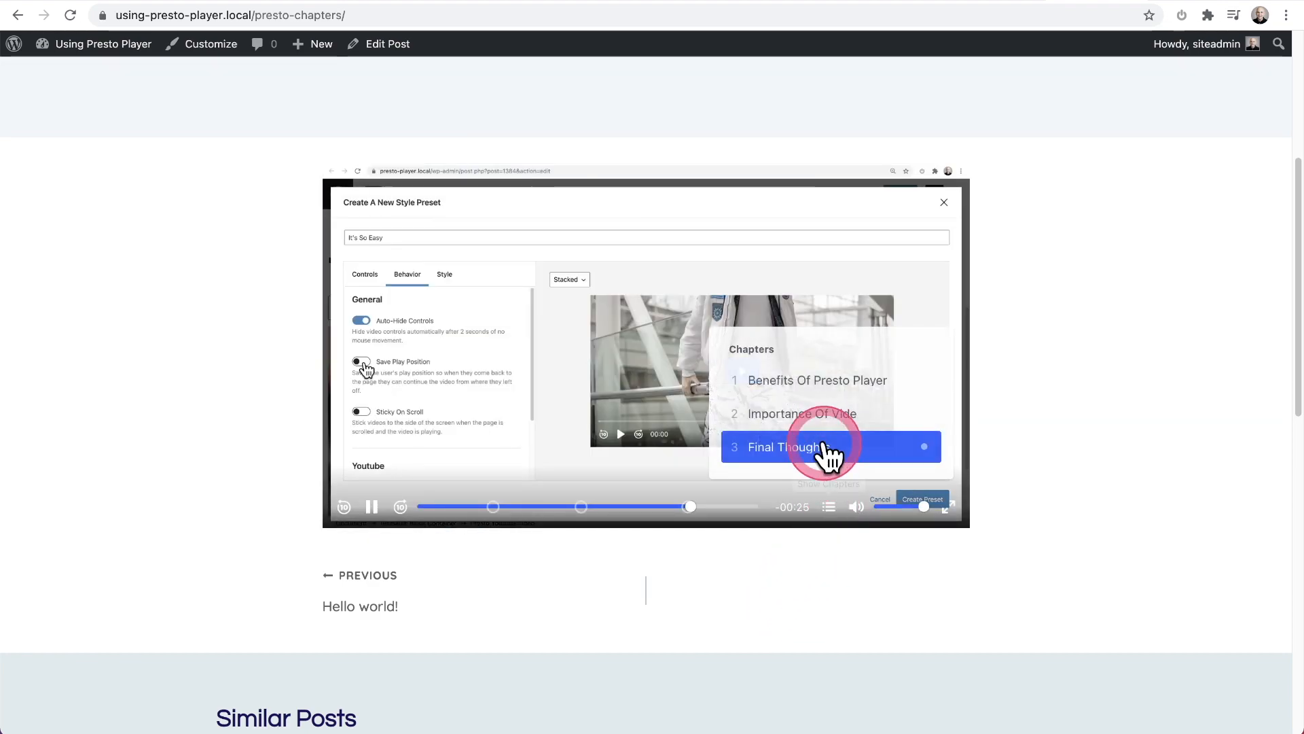
click(811, 382)
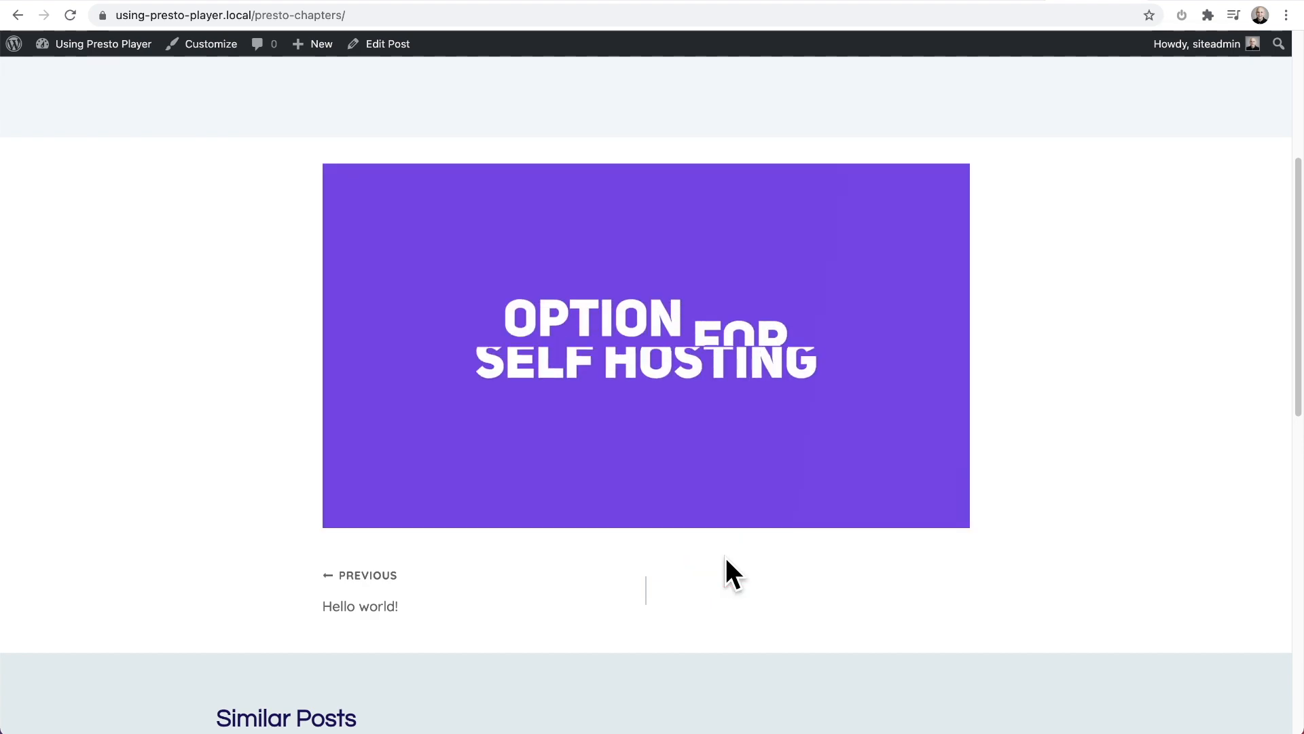
click(727, 557)
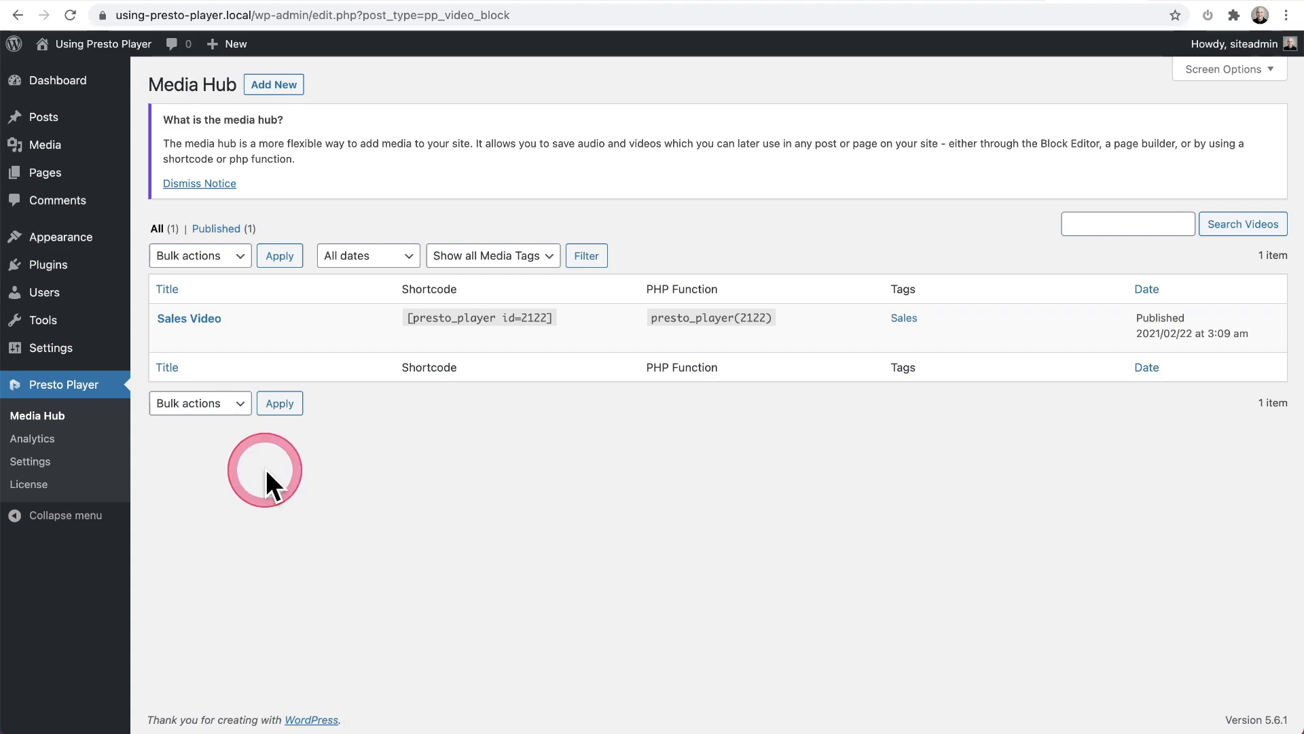
Step: Correct the Sales Video's 1:03 chapter title to "Importance Of Video", update the item and return to the Media Hub list
click(208, 319)
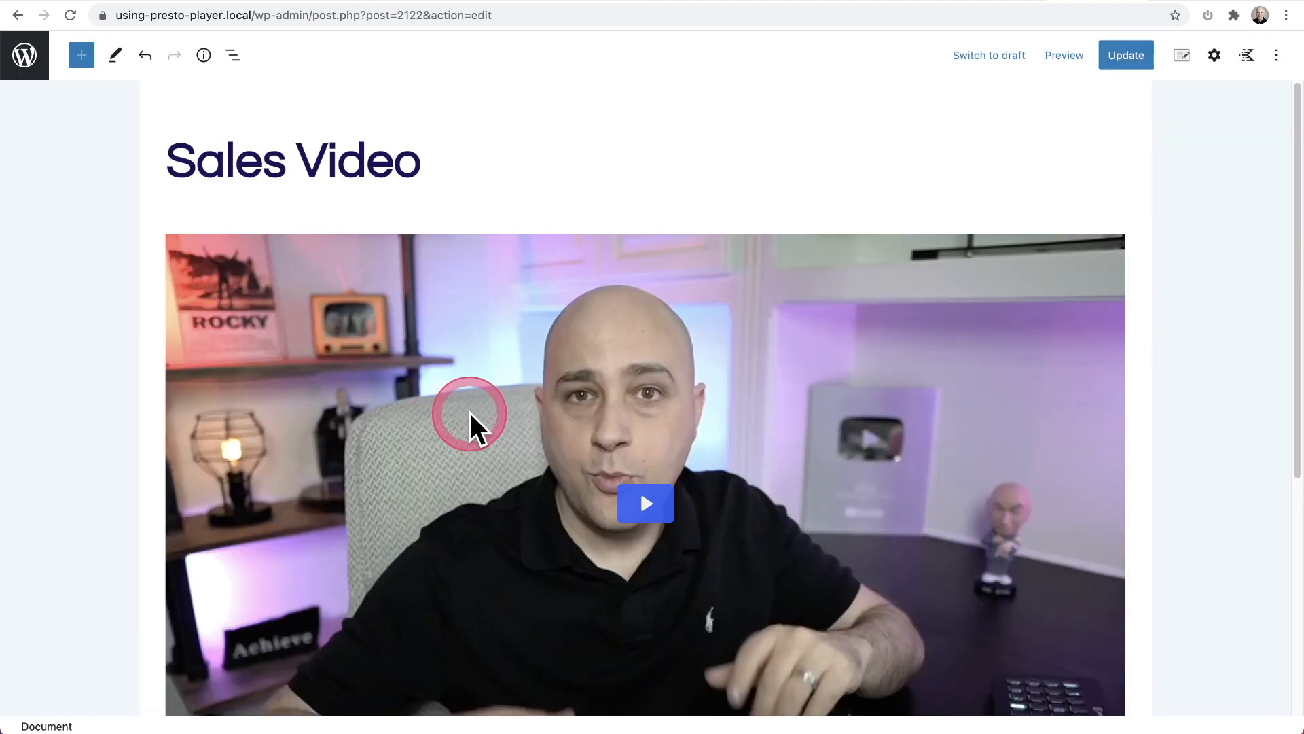
click(470, 413)
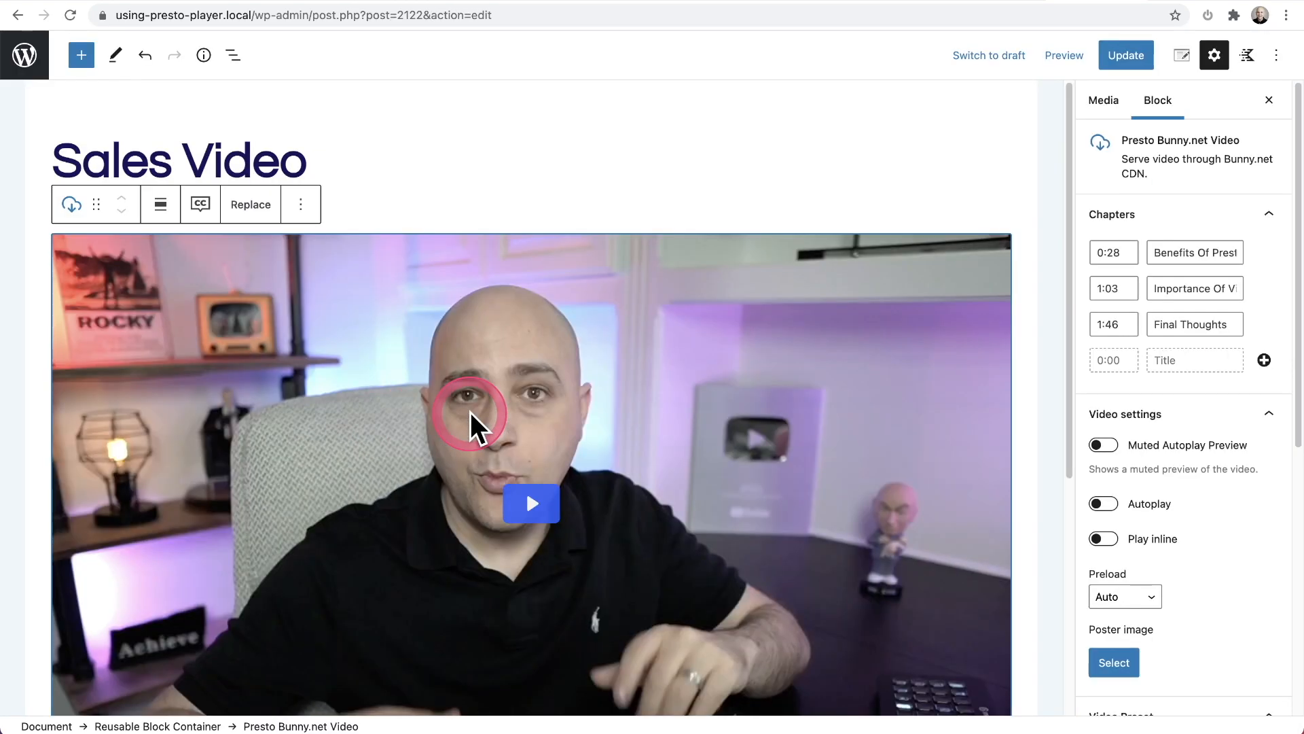
click(1193, 288)
drag(1193, 288, 1223, 288)
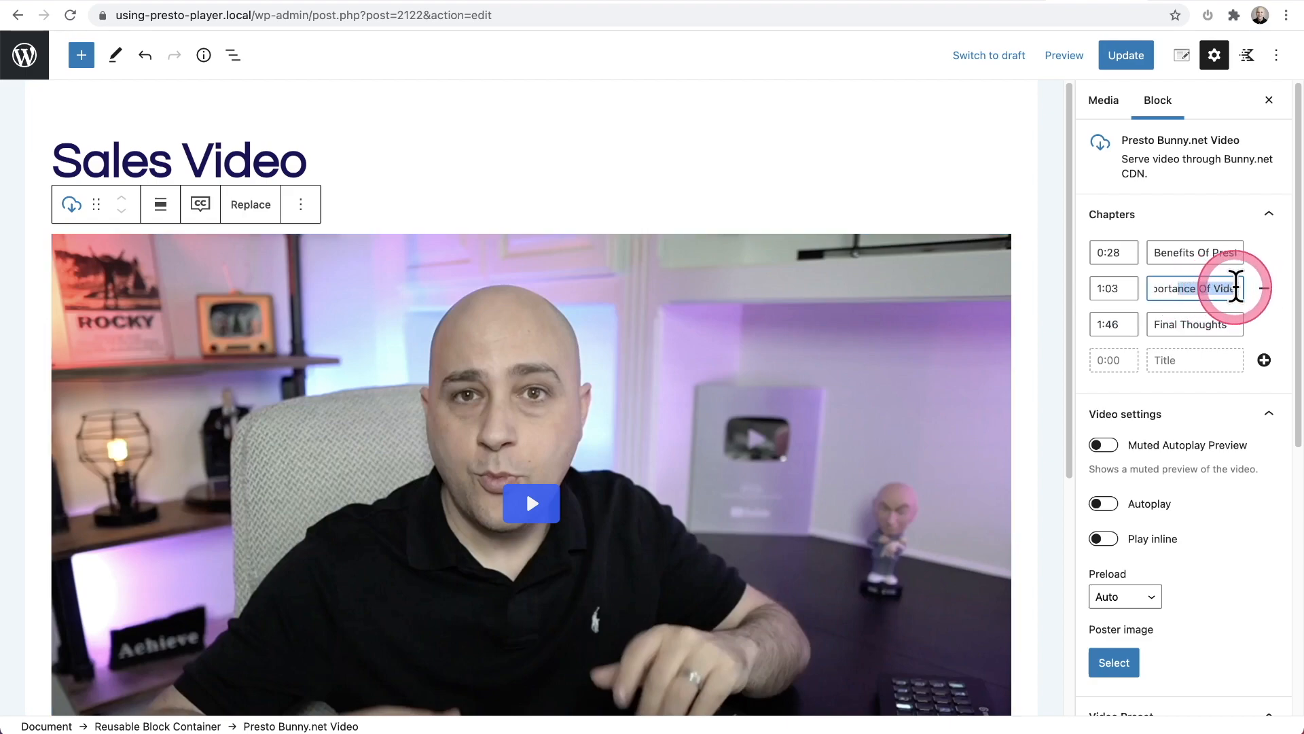
click(1196, 283)
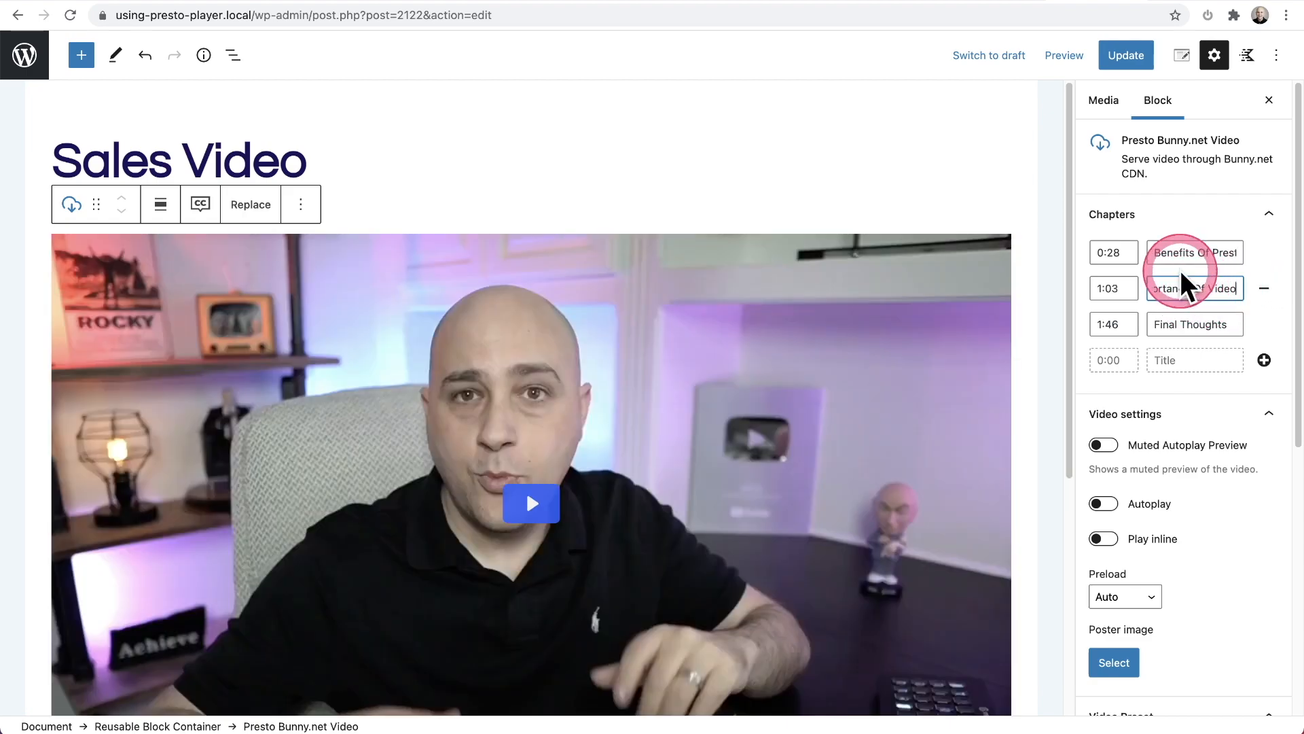
click(1122, 56)
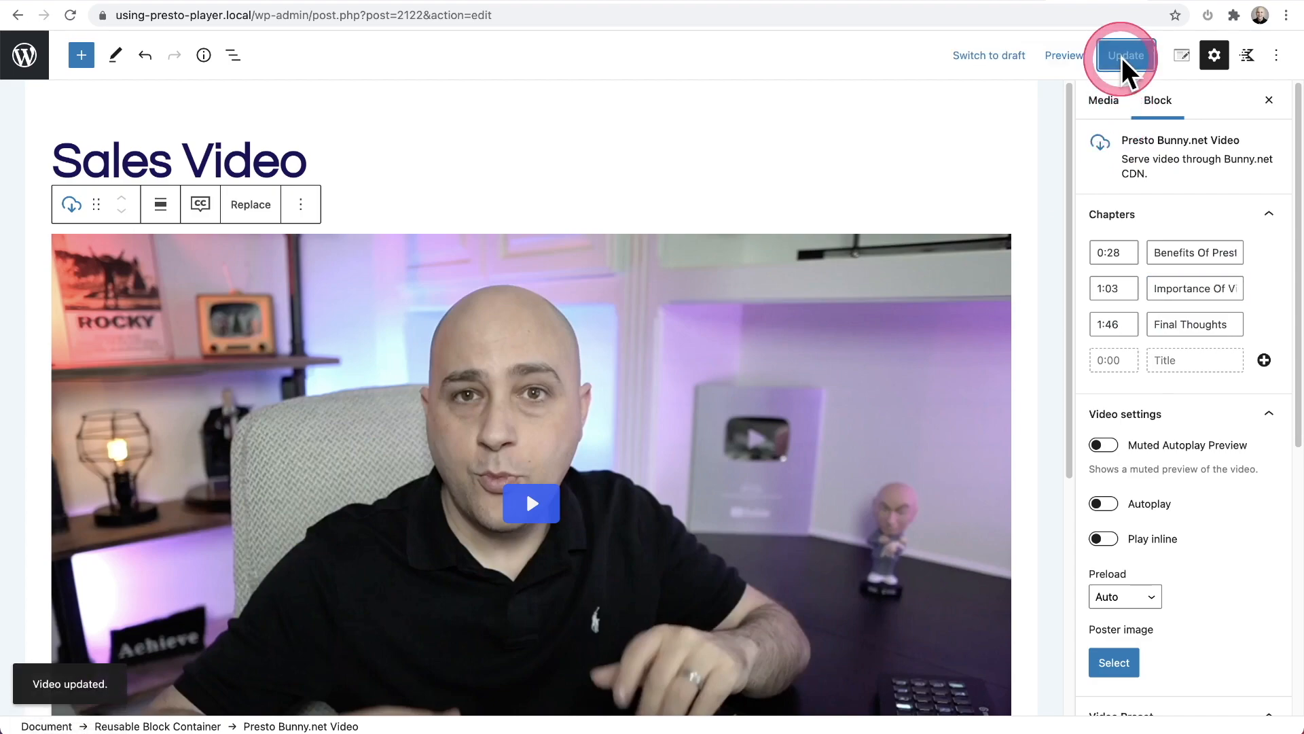
click(27, 61)
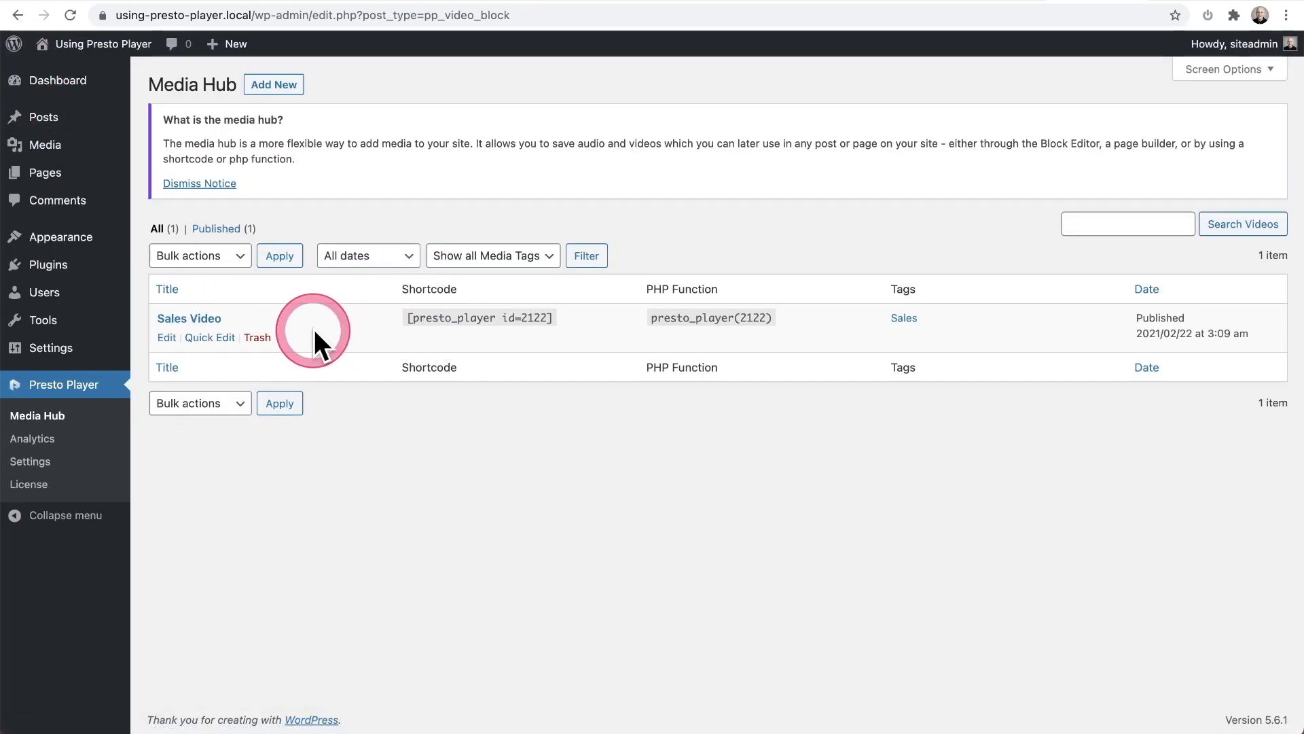
Step: View the live Presto Chapters post, play its video and check the second chapter's title in the chapter list
click(75, 121)
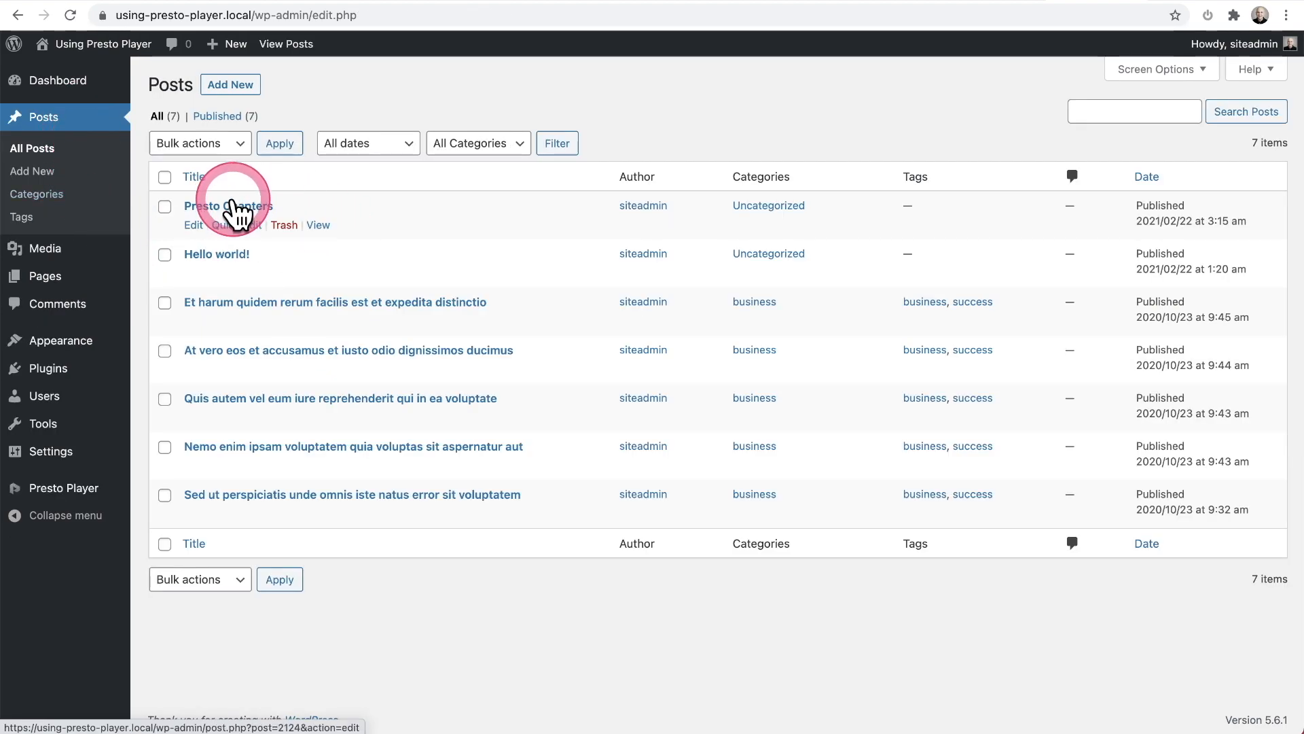
click(314, 225)
scroll(618, 387, down, 3)
click(649, 454)
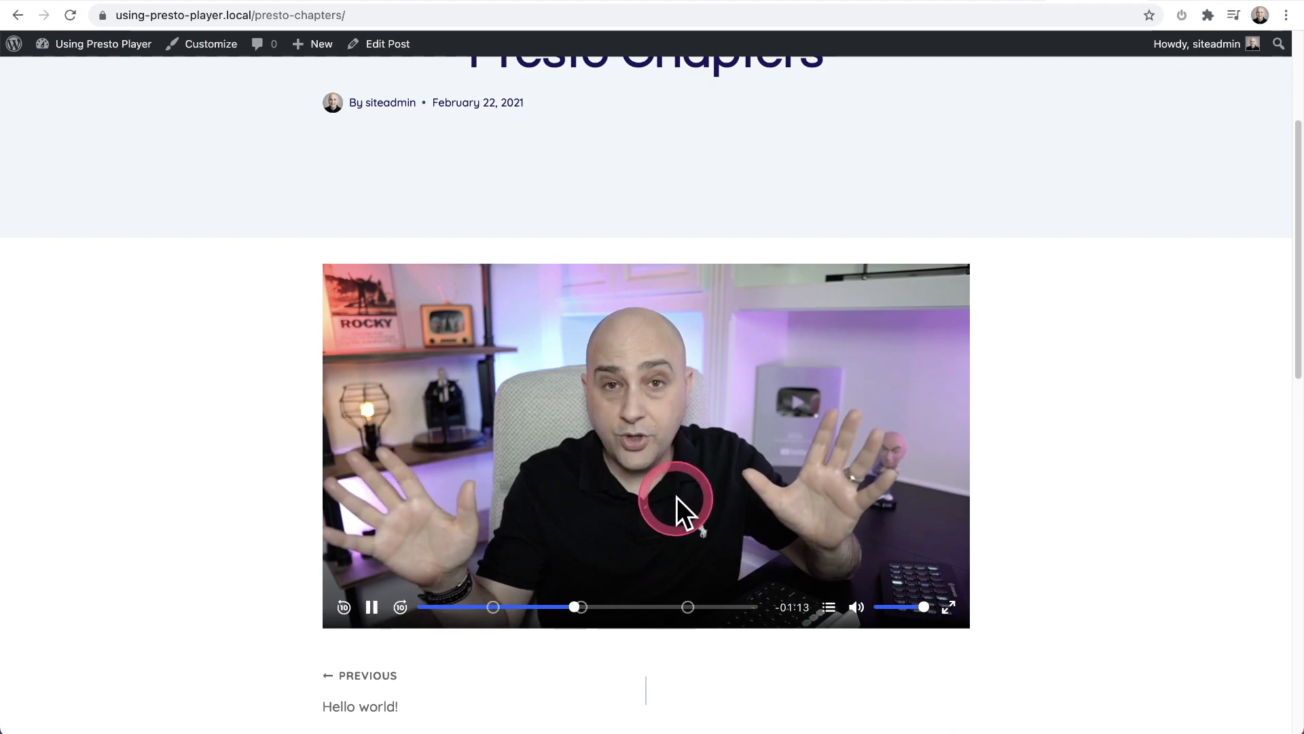
click(830, 607)
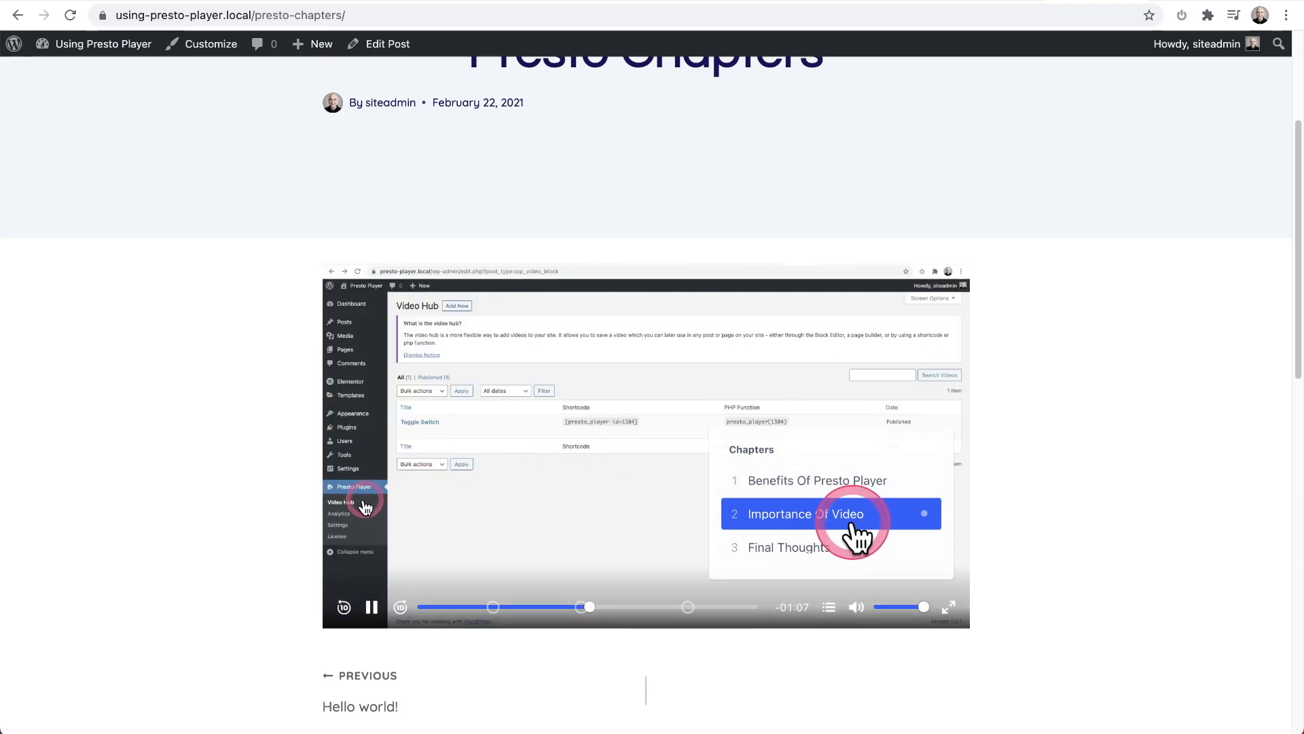
click(829, 607)
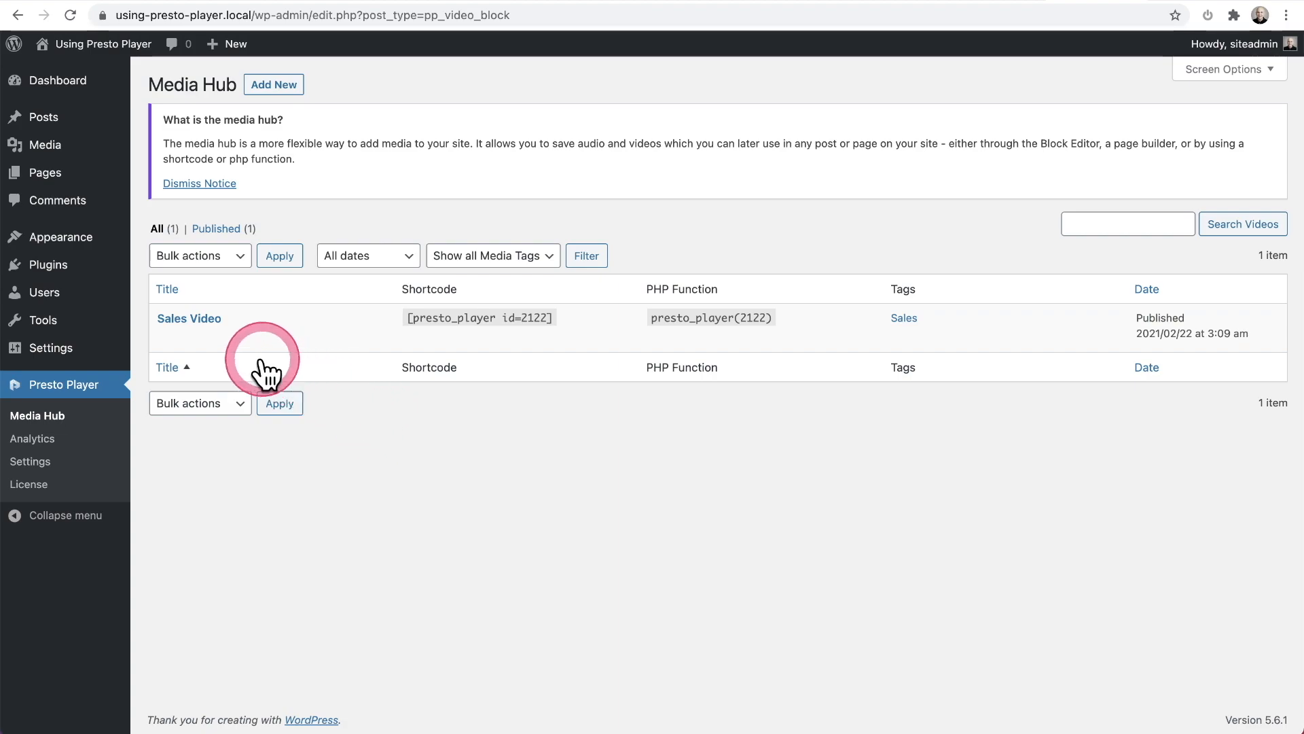
Step: Enable Muted Autoplay Preview and Muted Preview Captions for the Sales Video item's Bunny.net video block
click(208, 319)
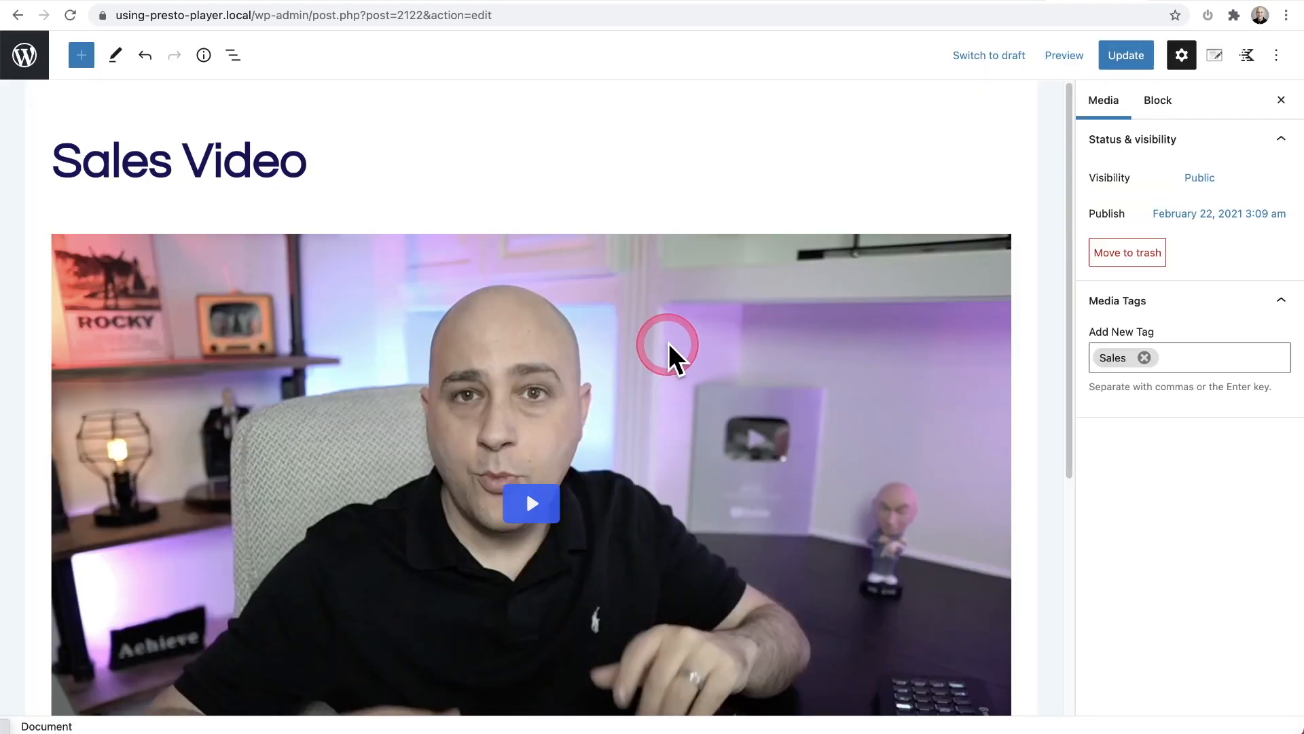
click(668, 342)
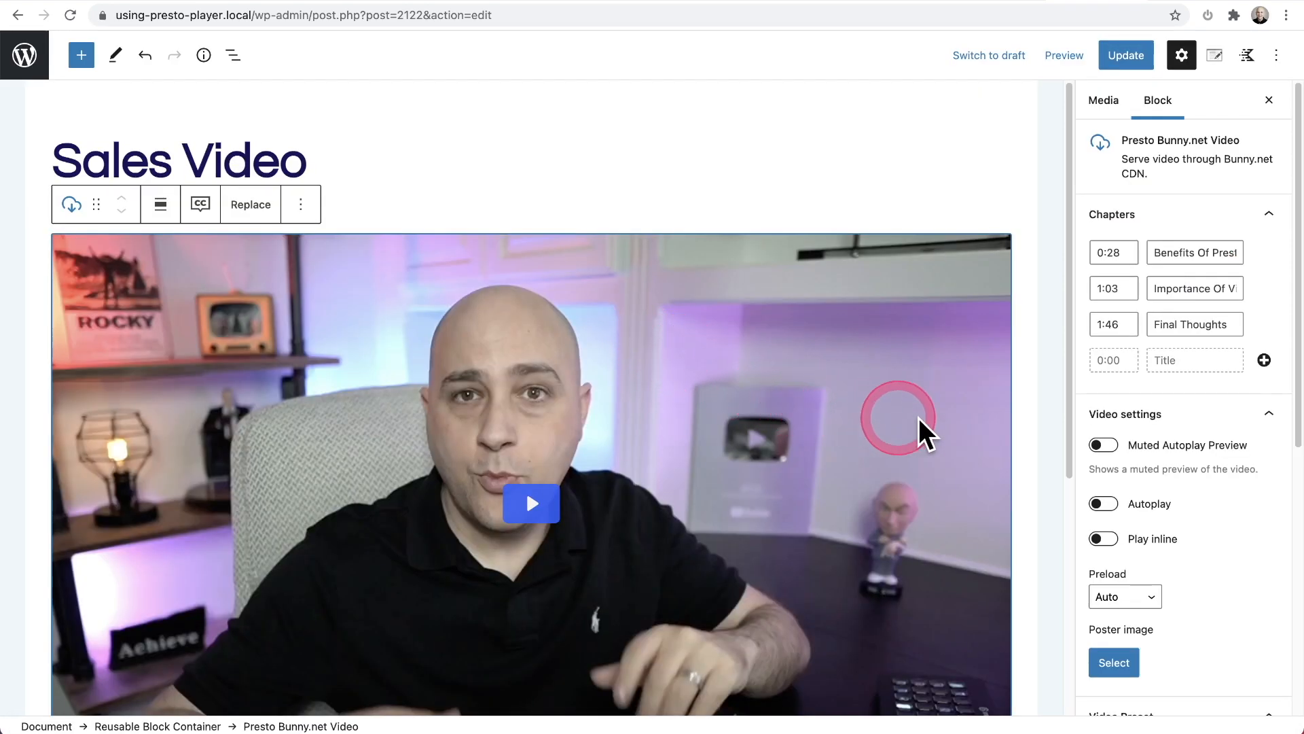
scroll(1197, 413, down, 3)
scroll(1197, 410, down, 2)
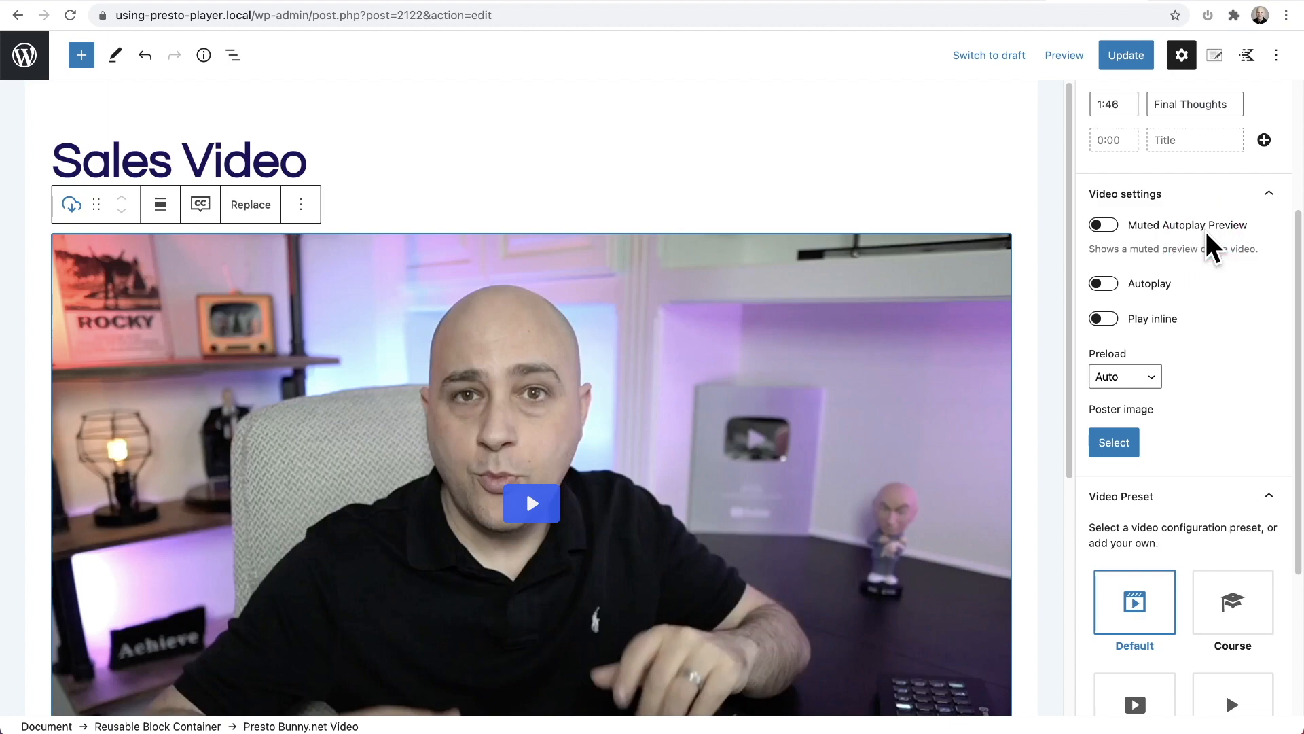
click(1102, 225)
scroll(1147, 235, down, 2)
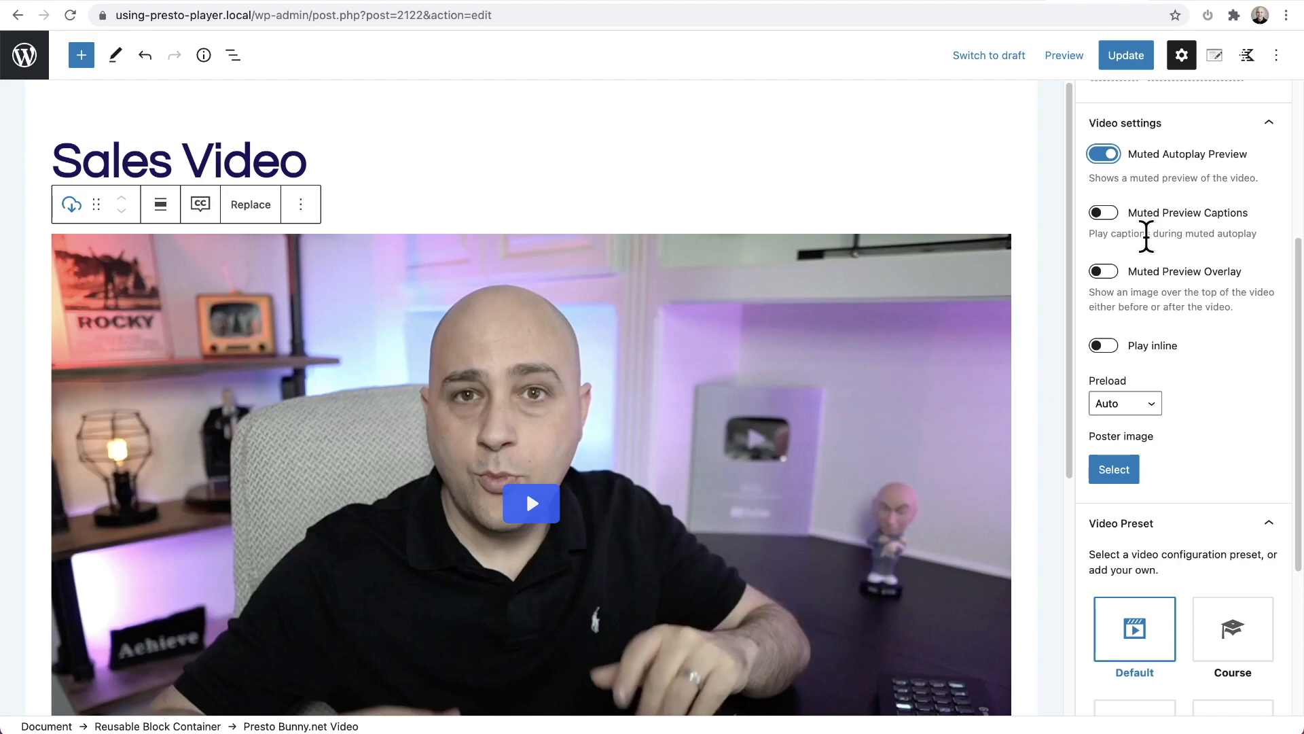
click(1100, 215)
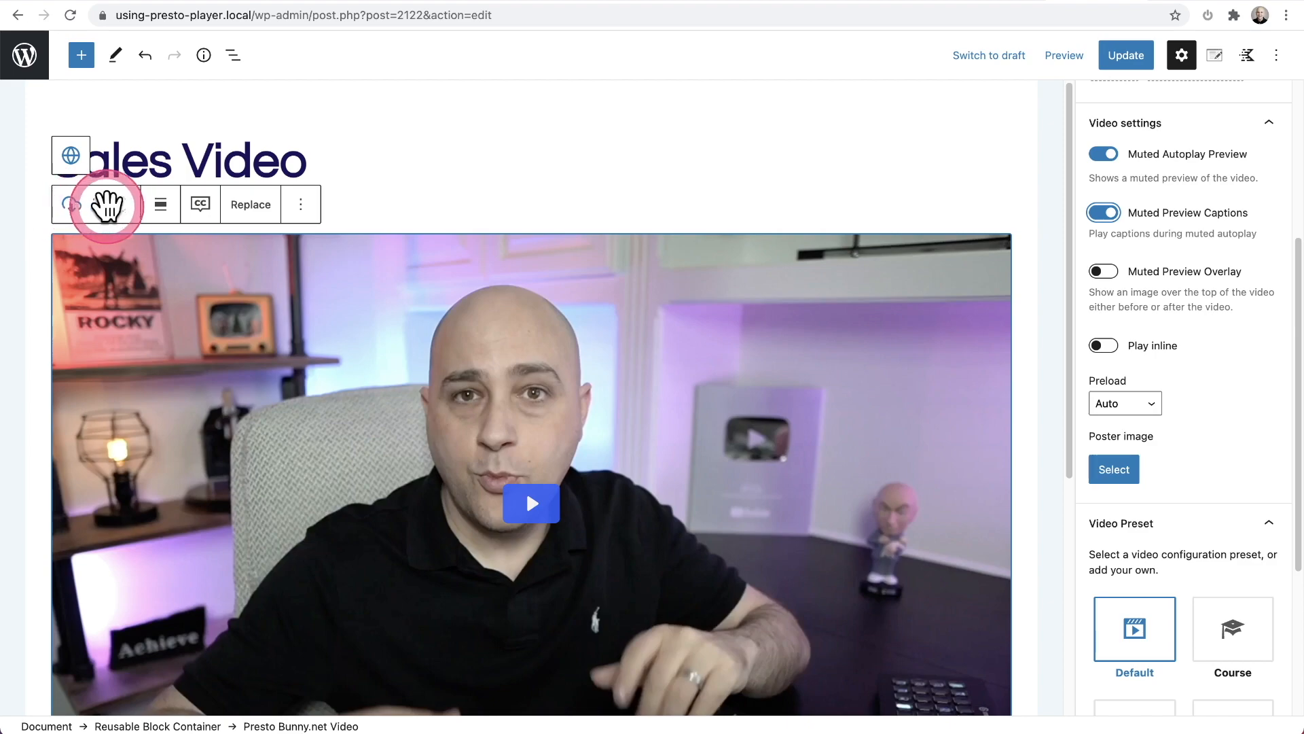
Step: Add the Presto-Player-Introduction.mp4.vtt caption track from the media library with label English and source language en
click(204, 207)
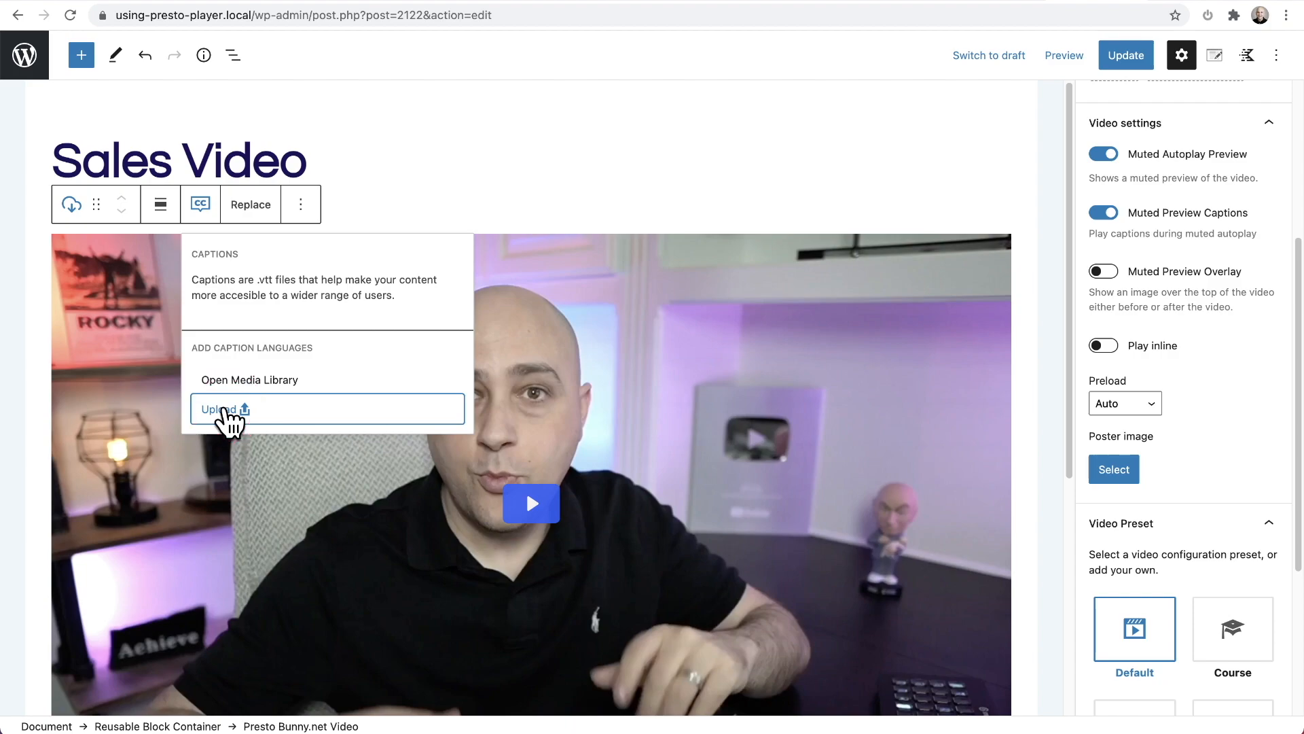
click(329, 384)
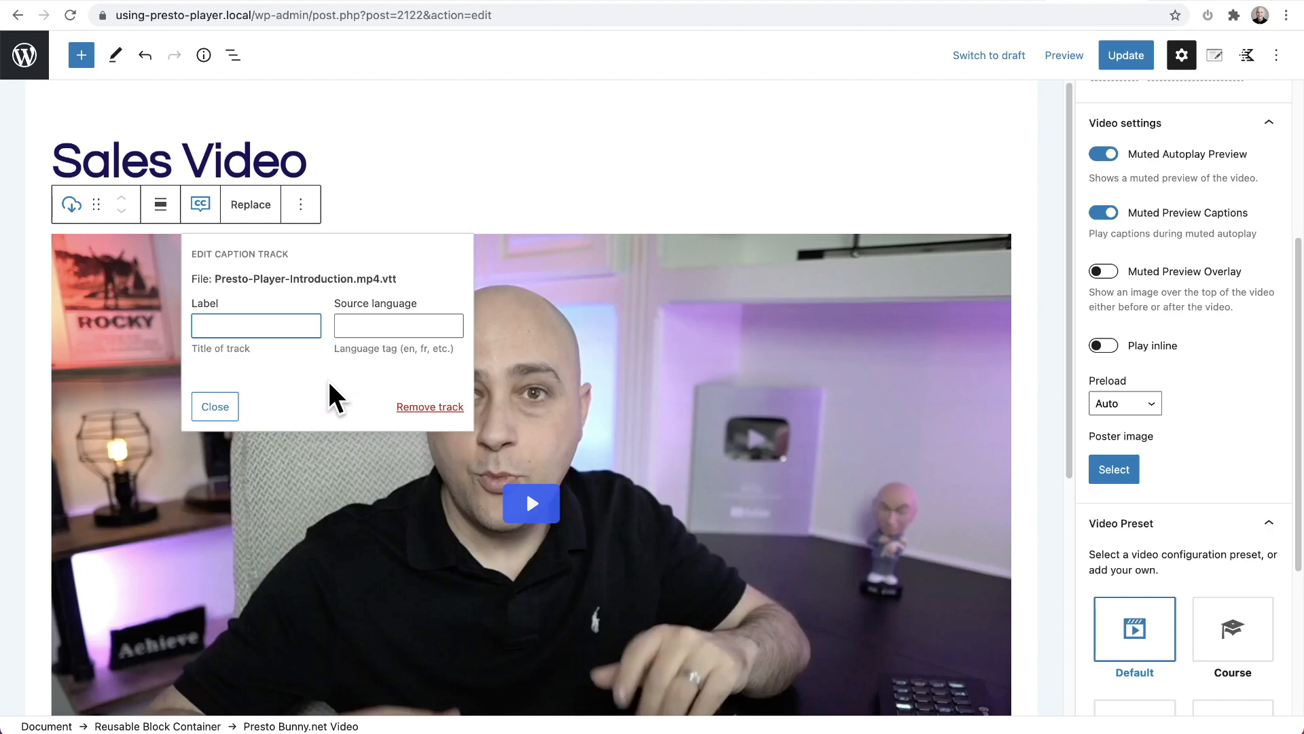
text(English)
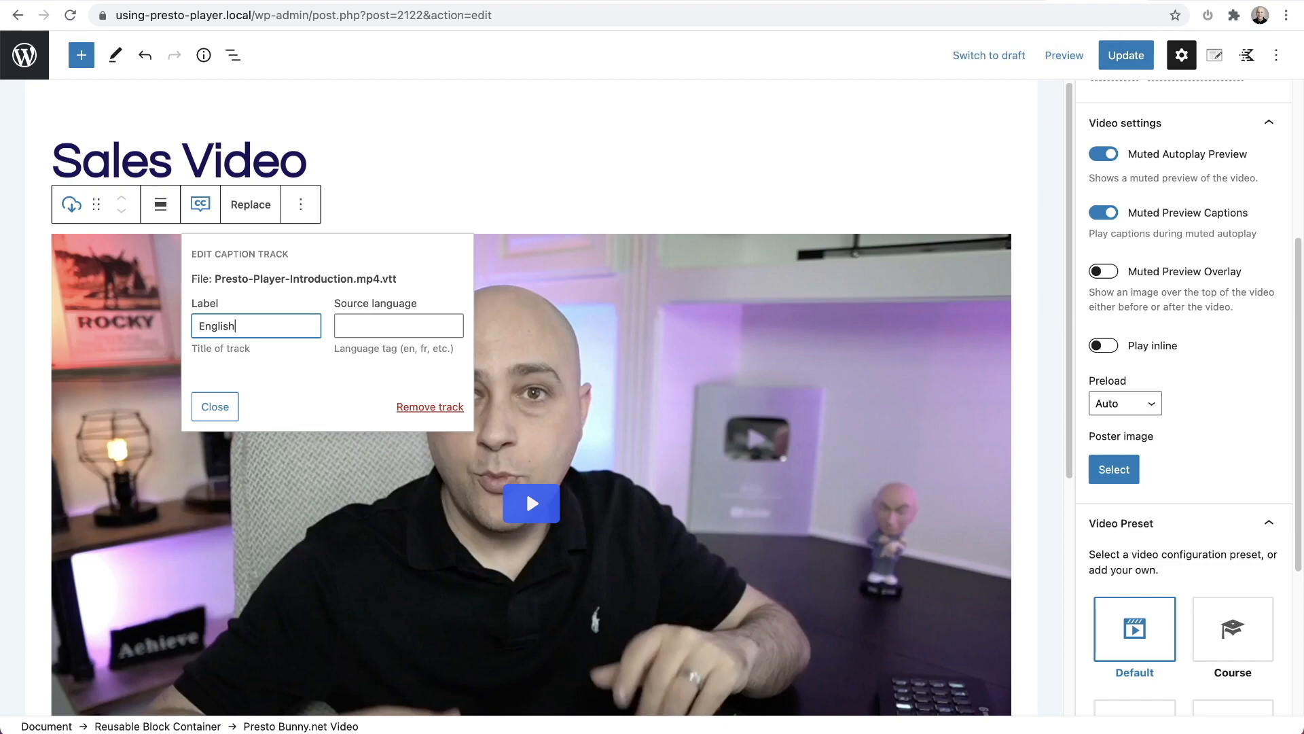
click(354, 326)
text(en)
click(224, 407)
click(368, 425)
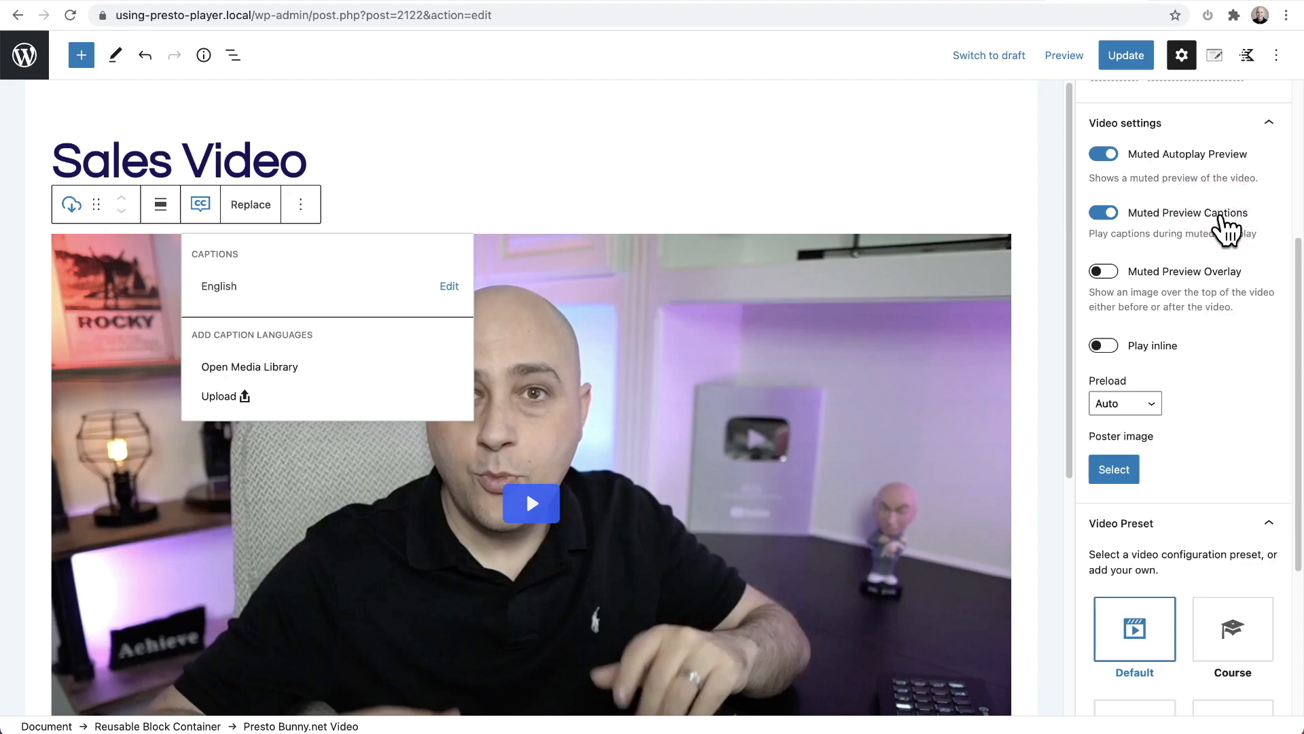
Step: Enable Muted Preview Overlay for the Bunny.net video block and choose the "Click here to play!" picture as its overlay image
scroll(1151, 225, down, 1)
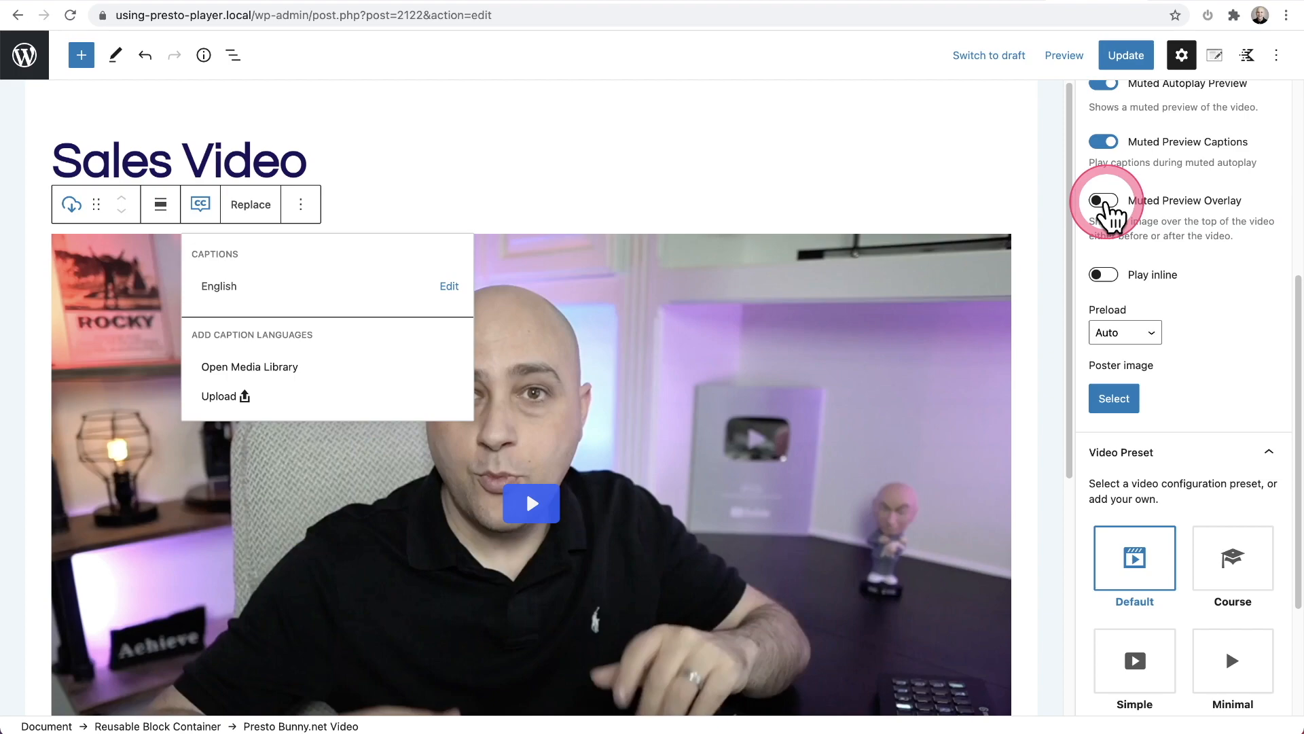
click(940, 197)
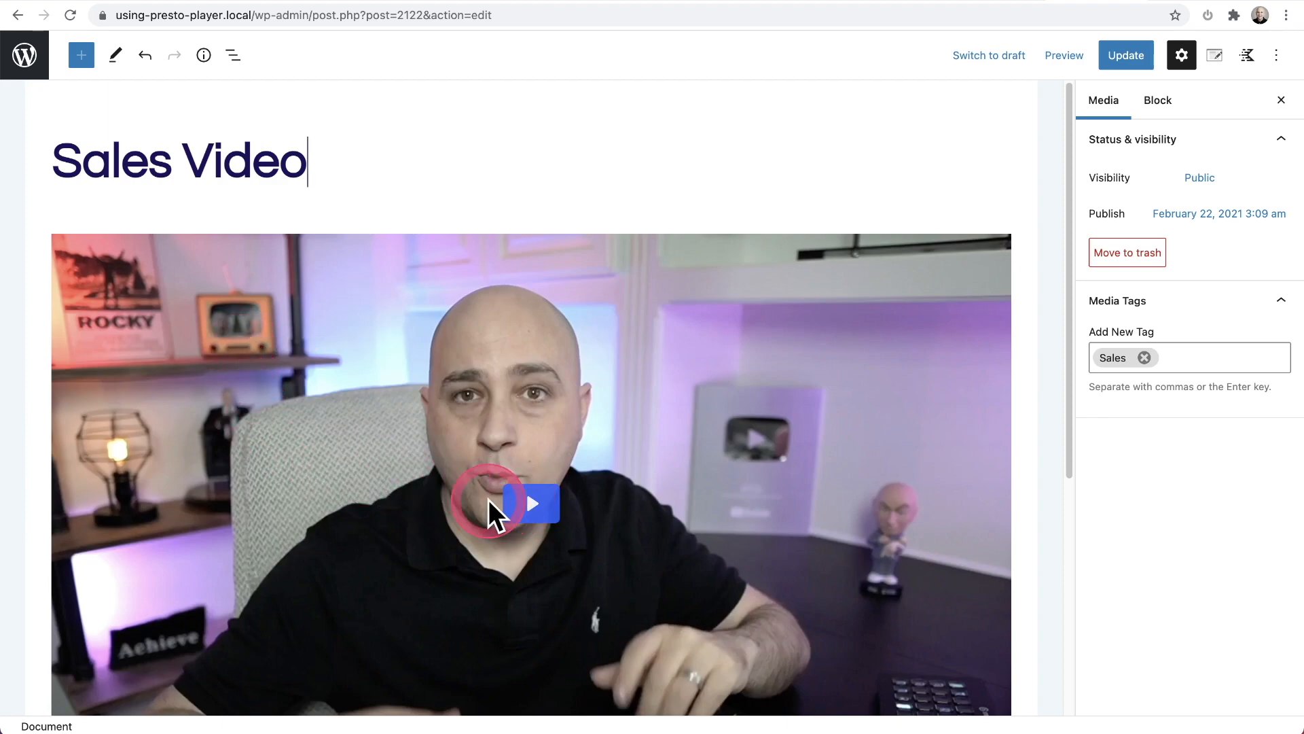
click(905, 372)
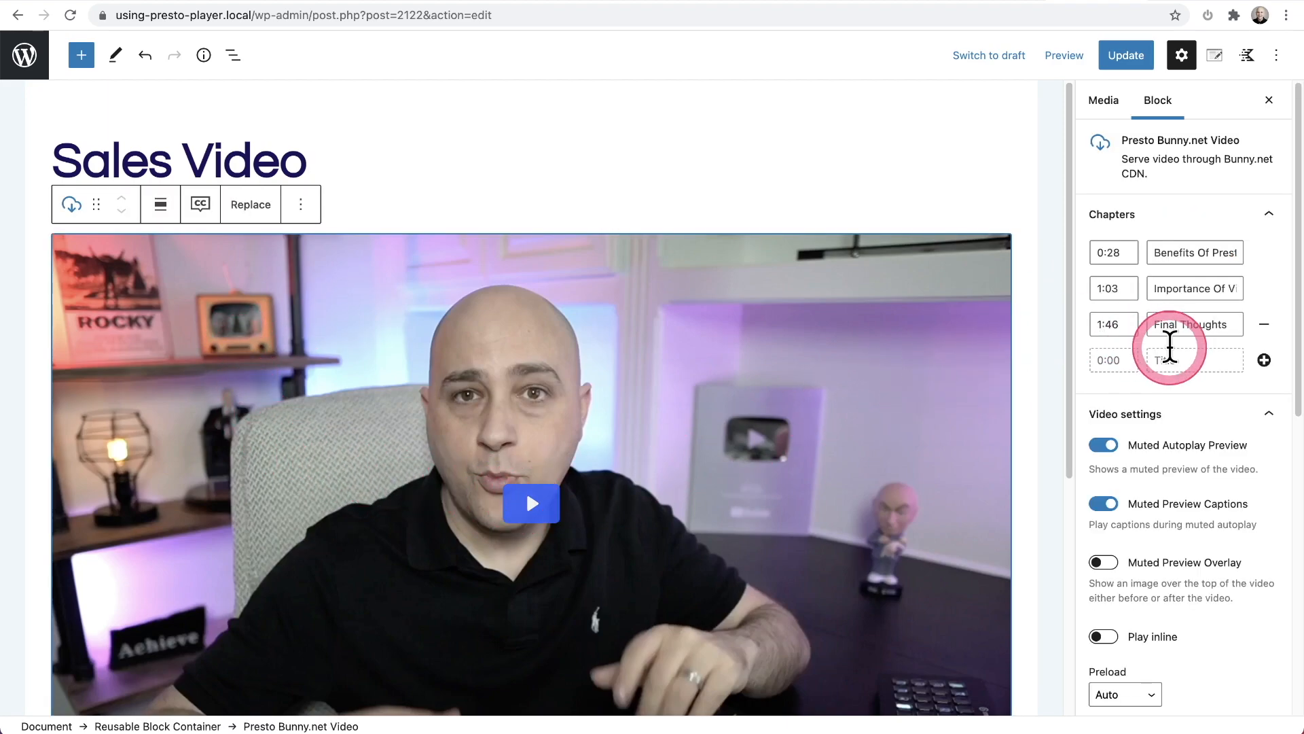
scroll(1169, 345, down, 3)
click(1108, 409)
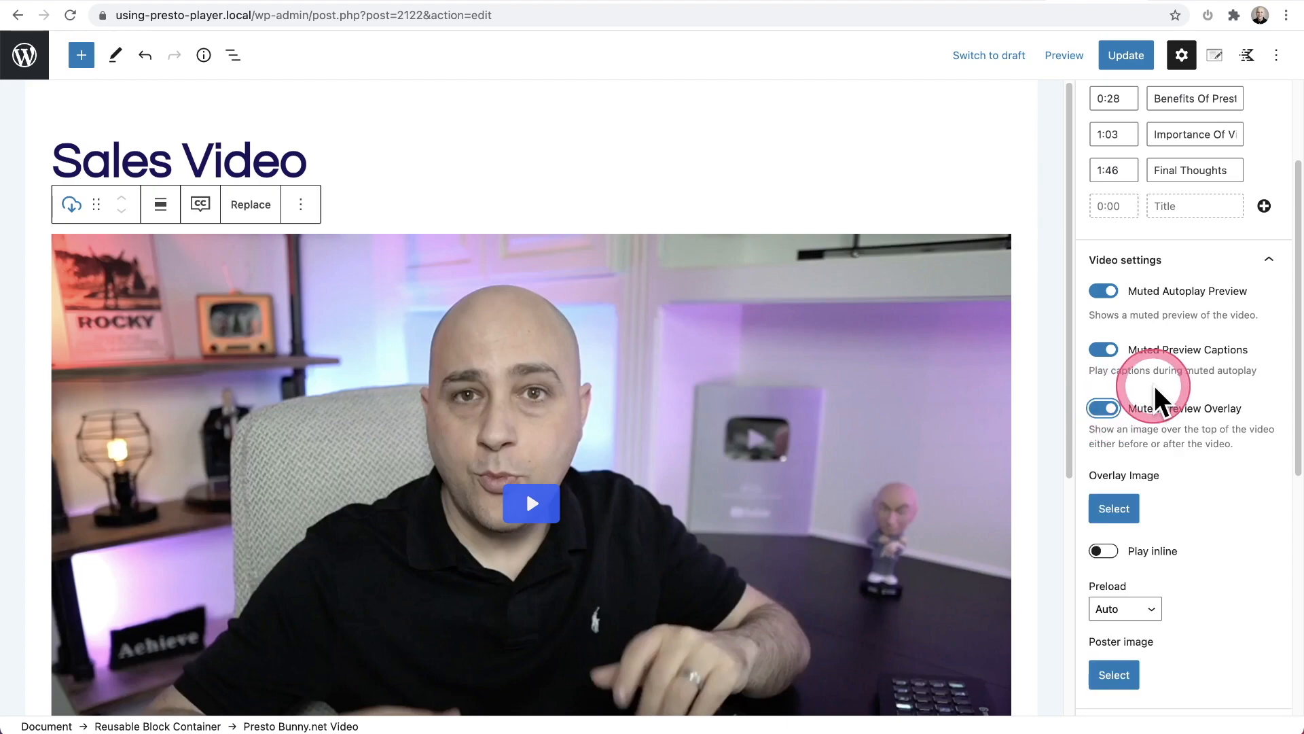
scroll(1169, 374, down, 3)
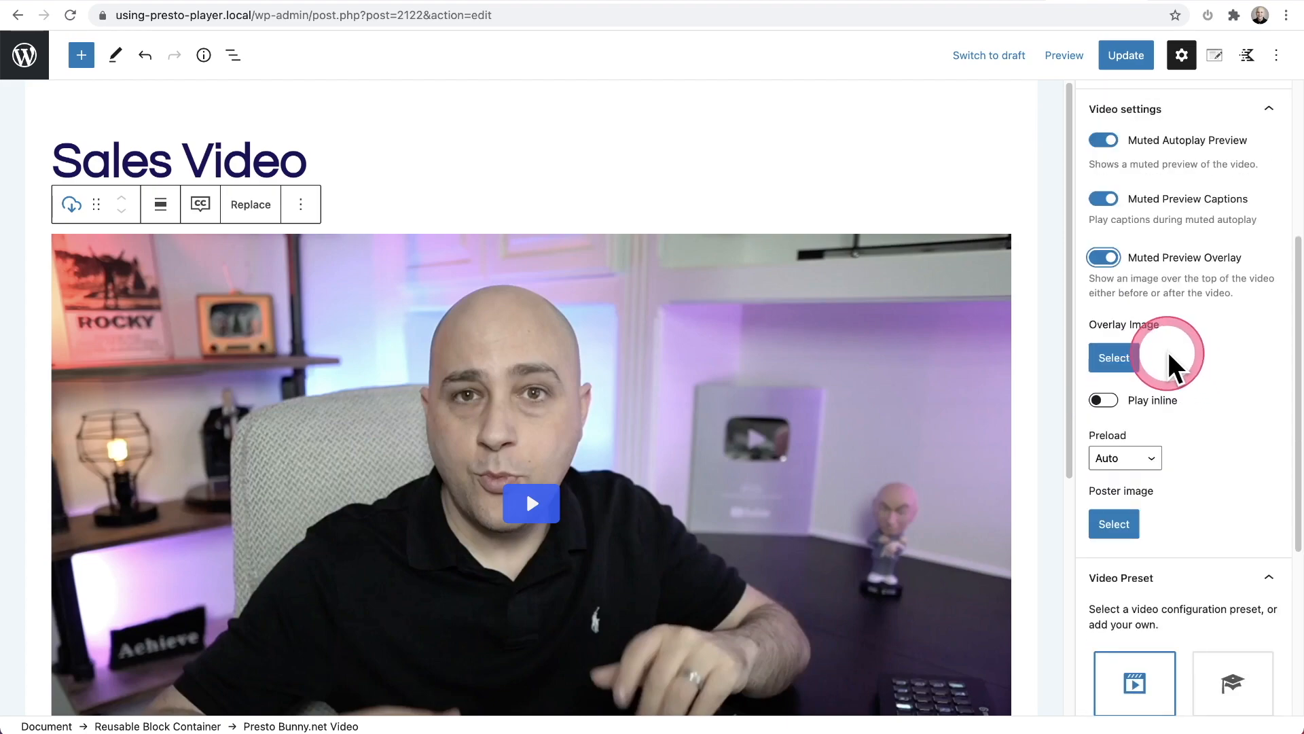
click(1116, 360)
click(941, 362)
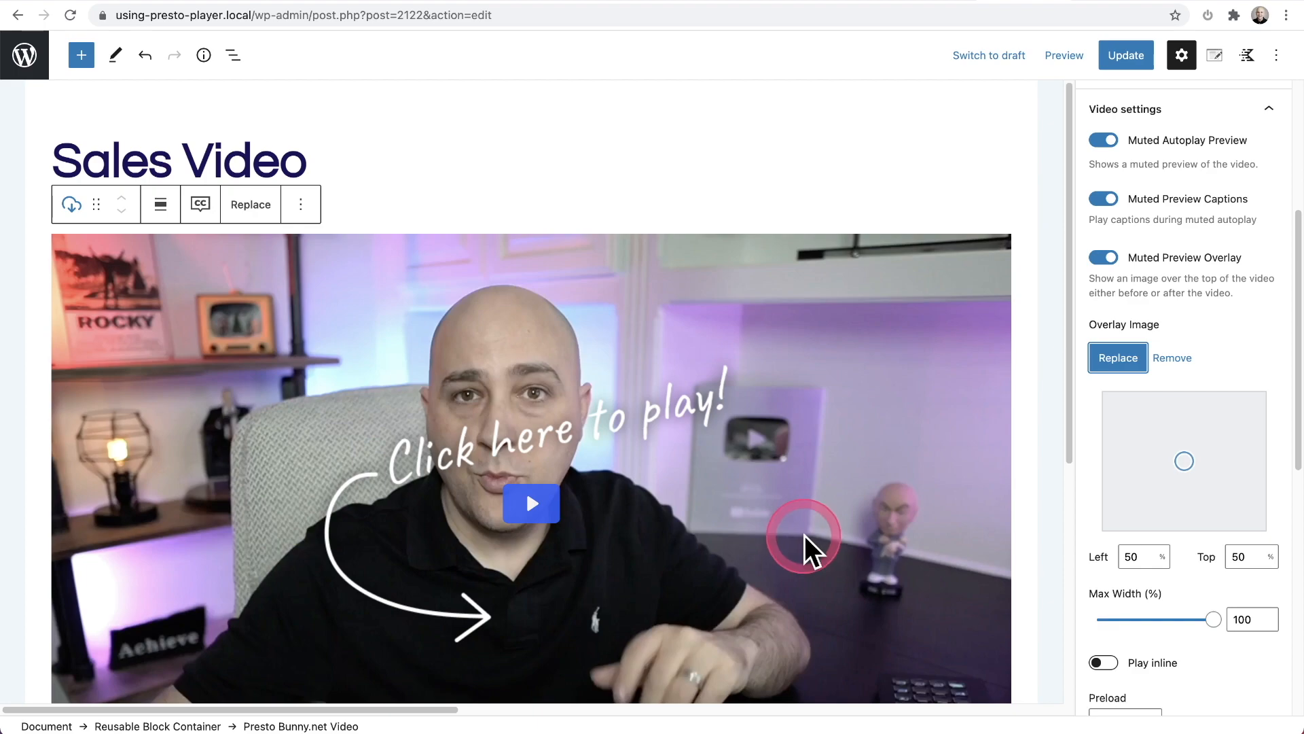
Step: Reduce the overlay image's maximum width to 40% and position it at about 49% left and 32% top, pointing at the play button
scroll(744, 437, down, 2)
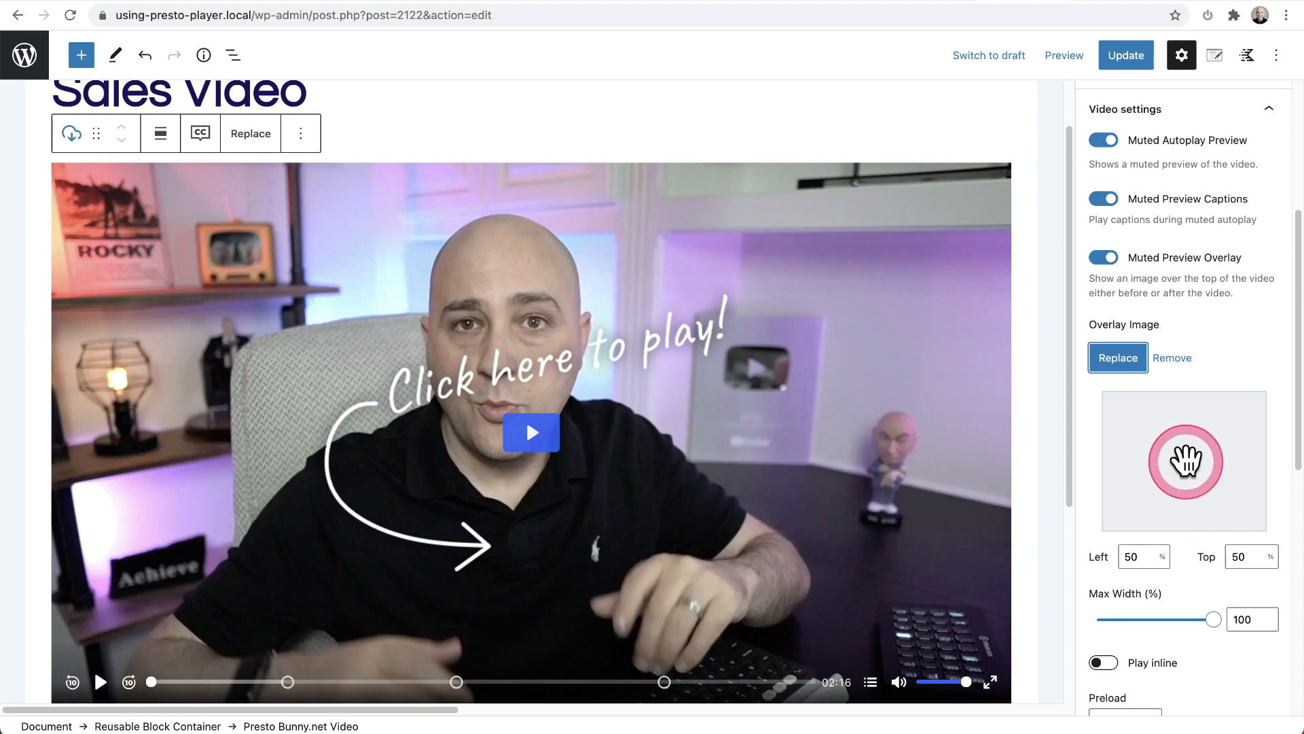
mouse_move(1186, 476)
mouse_down()
mouse_move(1173, 455)
mouse_move(1191, 457)
mouse_move(1178, 452)
mouse_move(1186, 445)
mouse_move(1162, 443)
mouse_up()
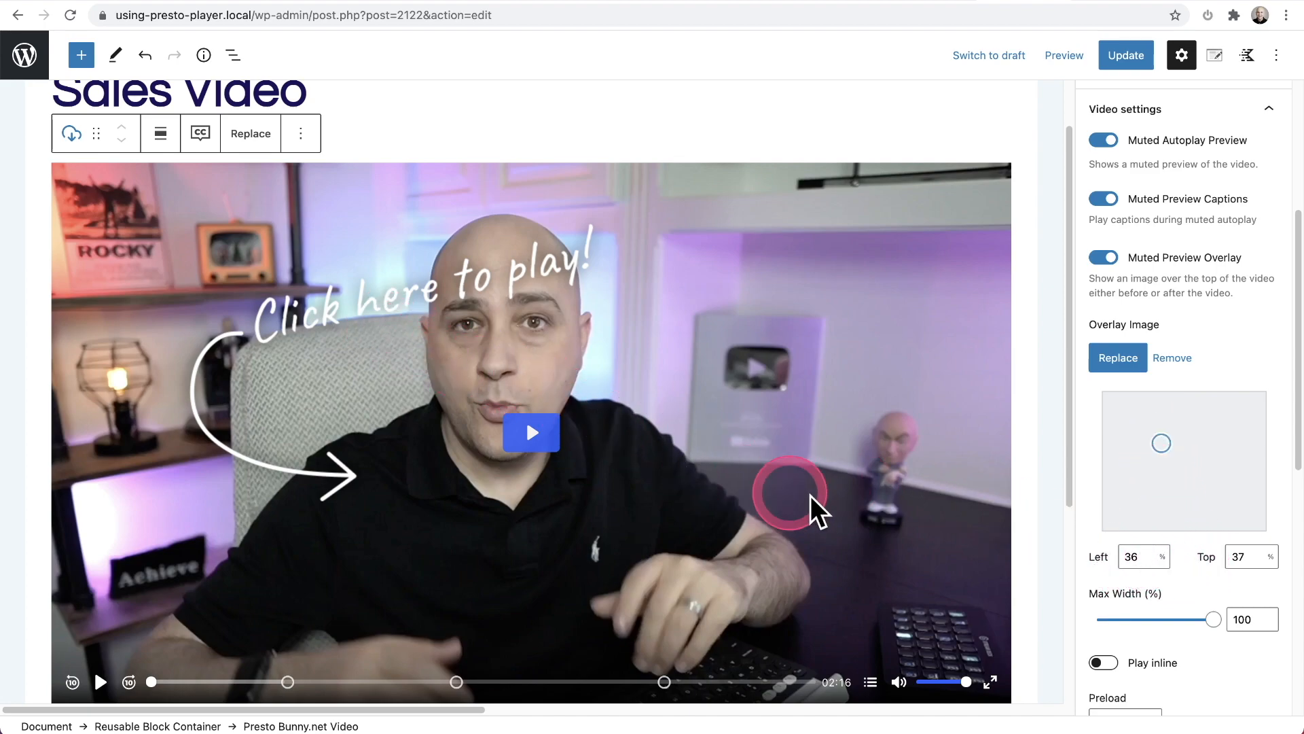
drag(1213, 619, 1158, 621)
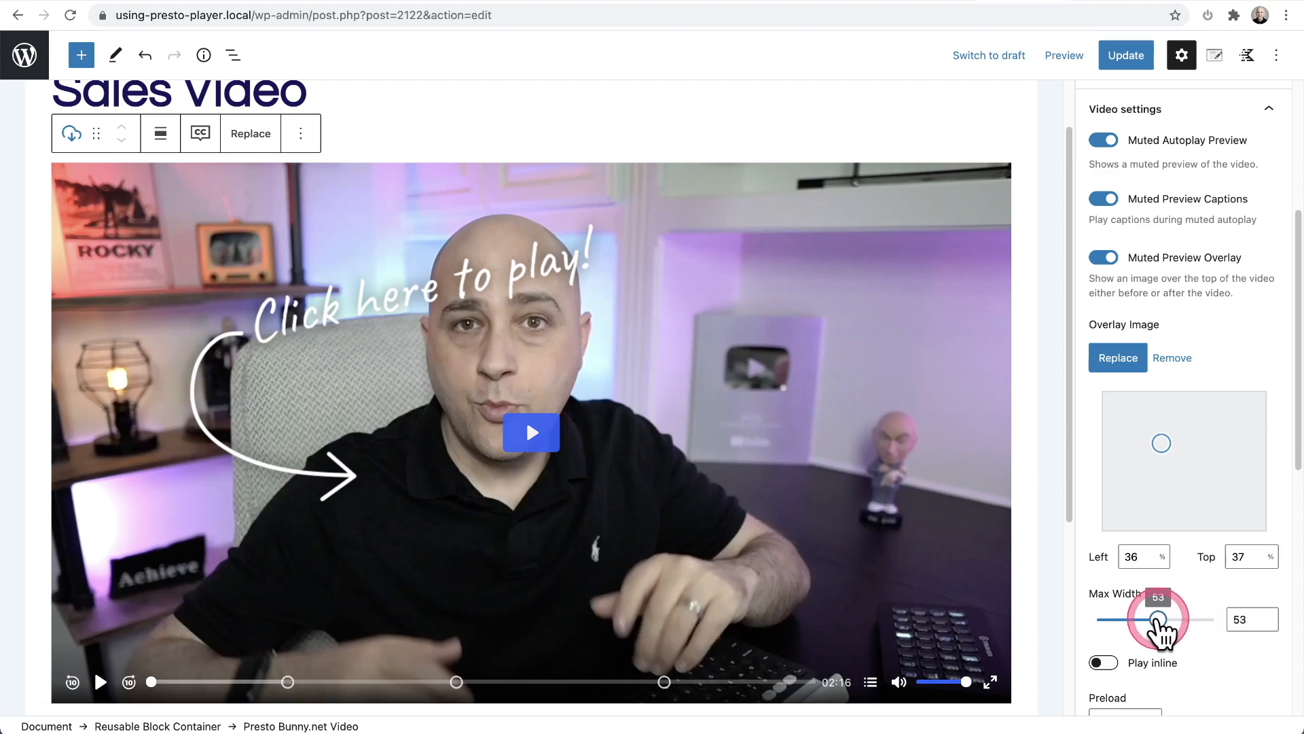
mouse_move(1148, 618)
mouse_down()
mouse_move(1108, 618)
mouse_move(1146, 619)
mouse_up()
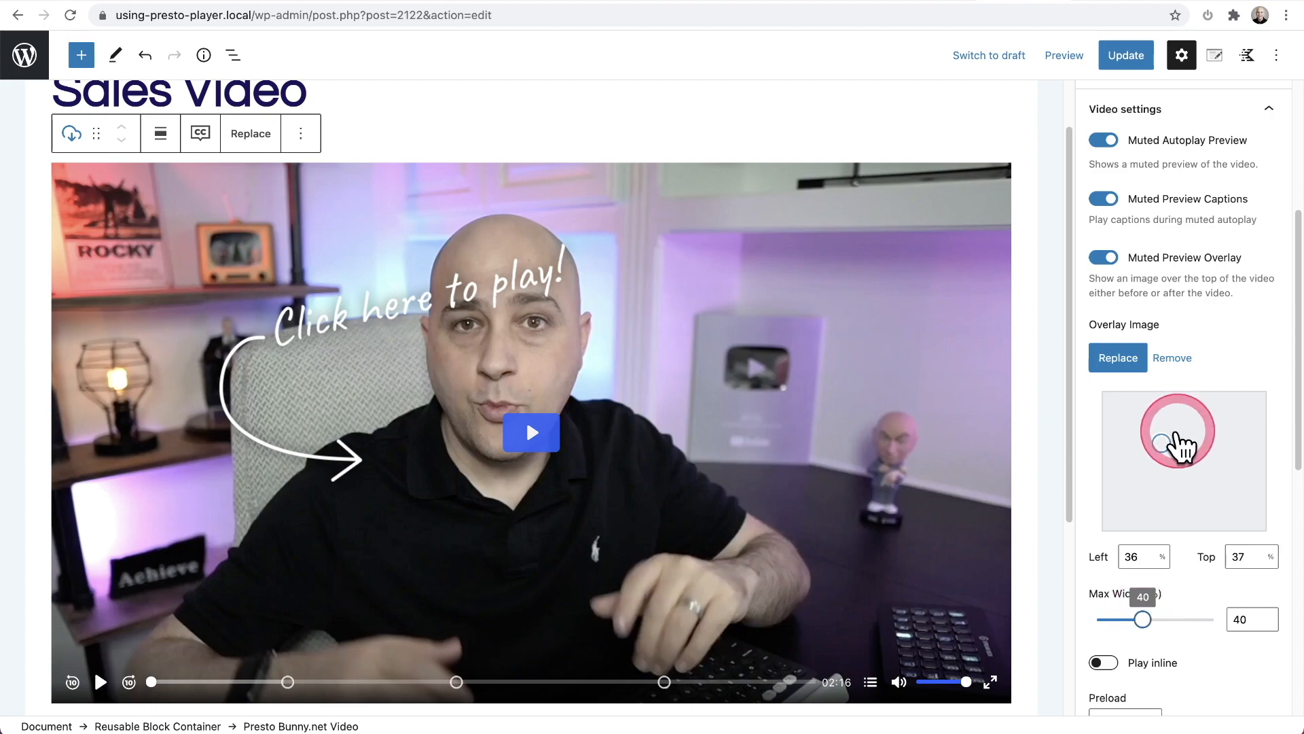
mouse_move(1164, 443)
mouse_down()
mouse_move(1185, 451)
mouse_move(1183, 437)
mouse_up()
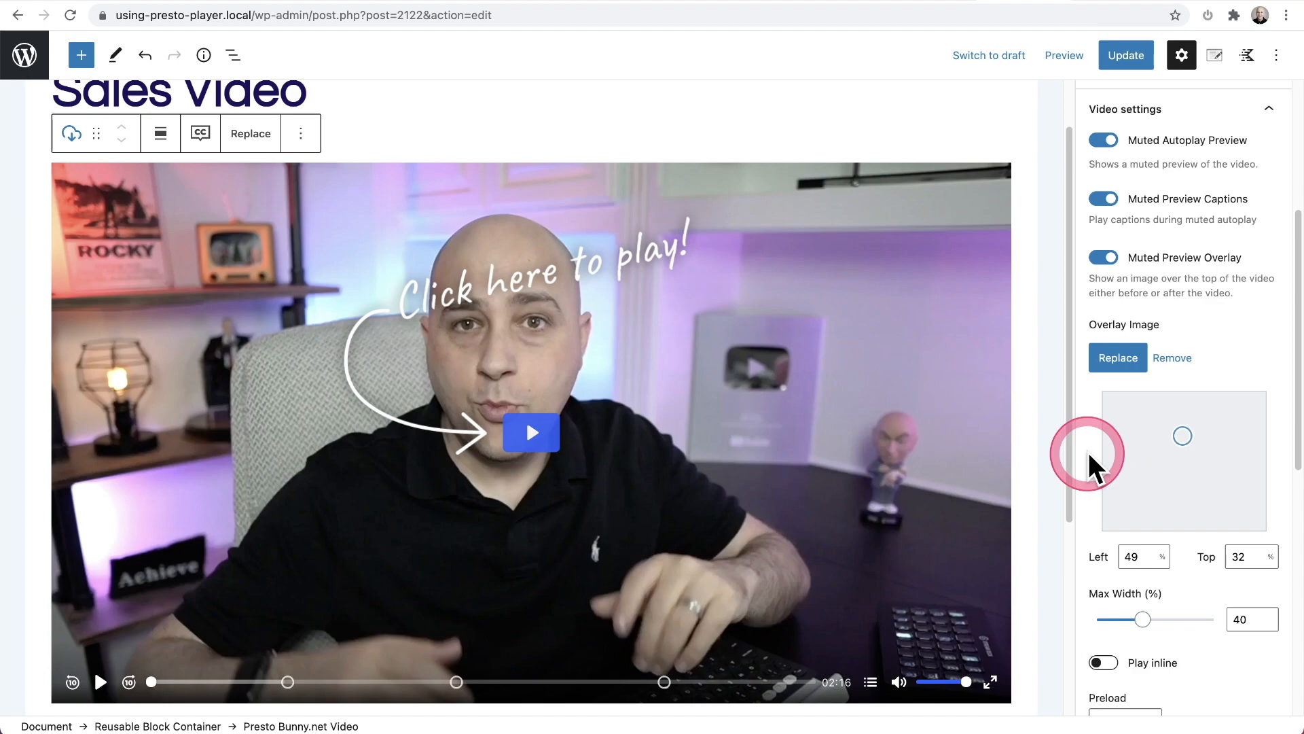
Step: Try the Play inline option and the Metadata preload setting, restoring Play inline to off and Preload to Auto
scroll(1090, 456, down, 5)
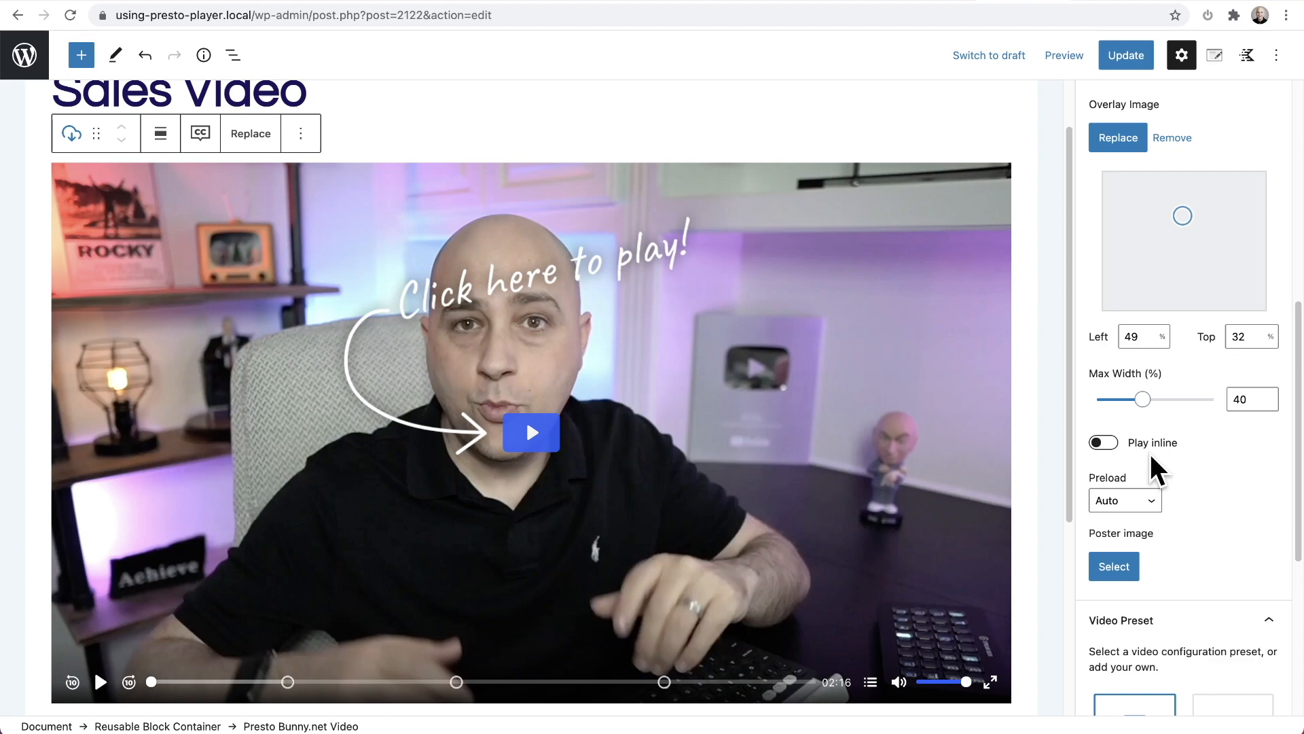
click(1105, 442)
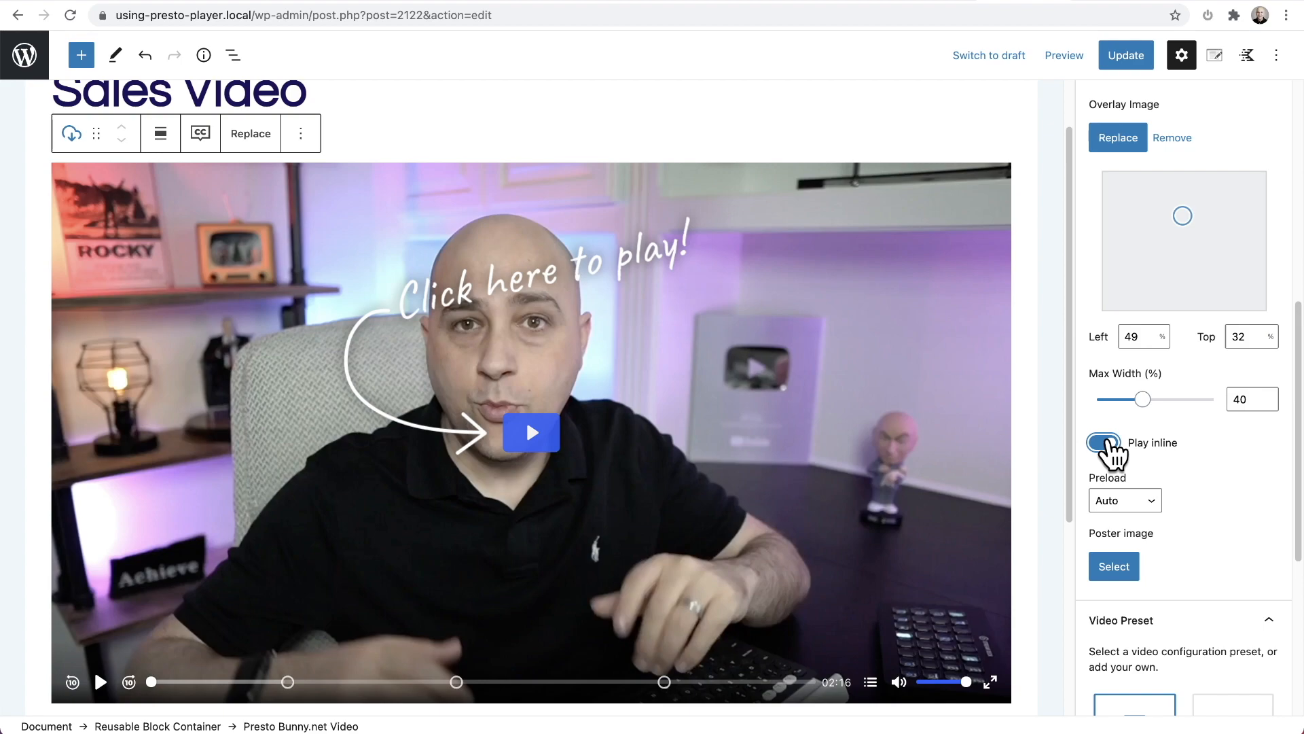
click(1105, 442)
scroll(1196, 452, down, 1)
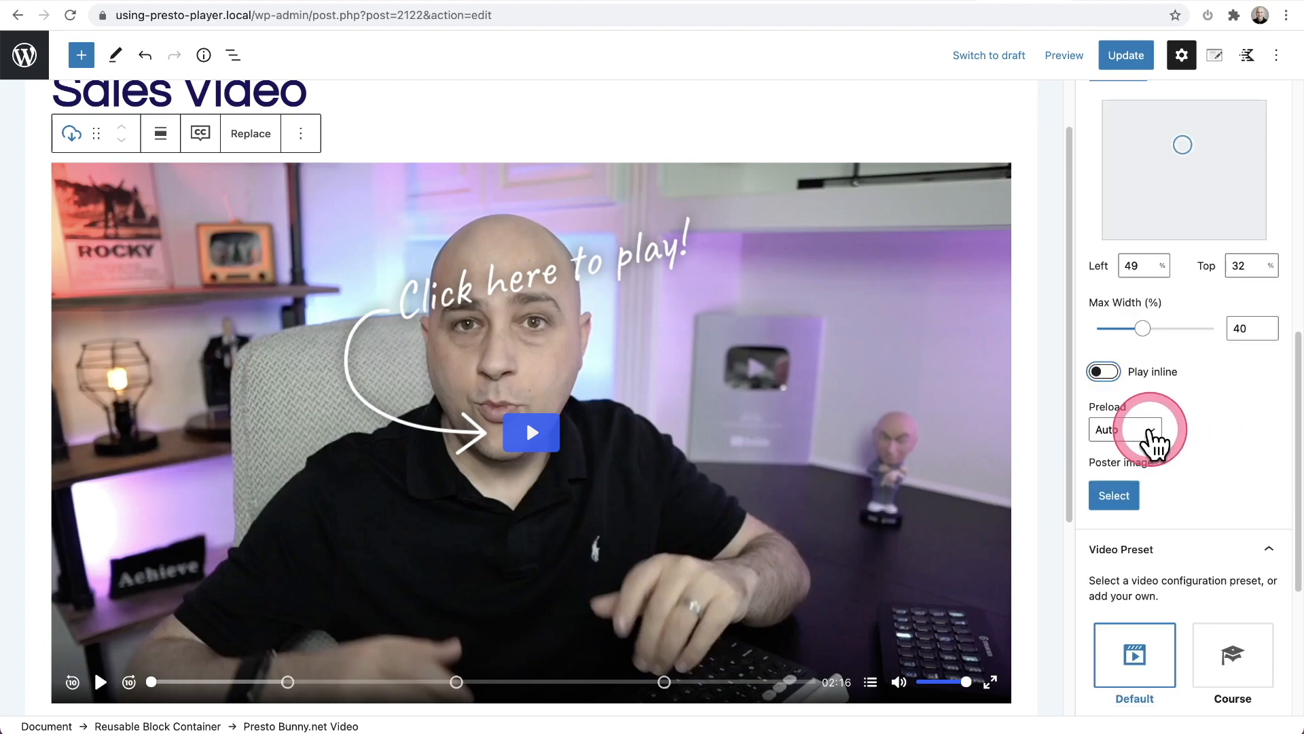
click(1149, 435)
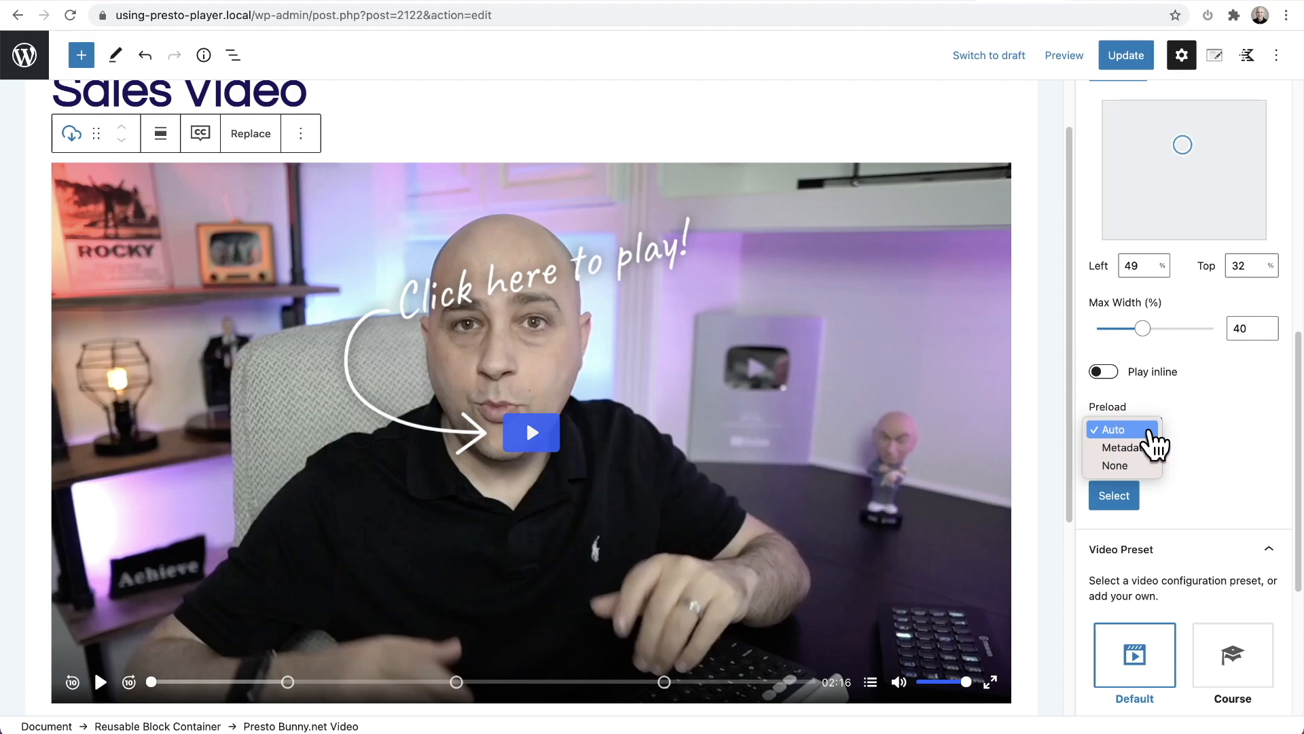
click(1148, 445)
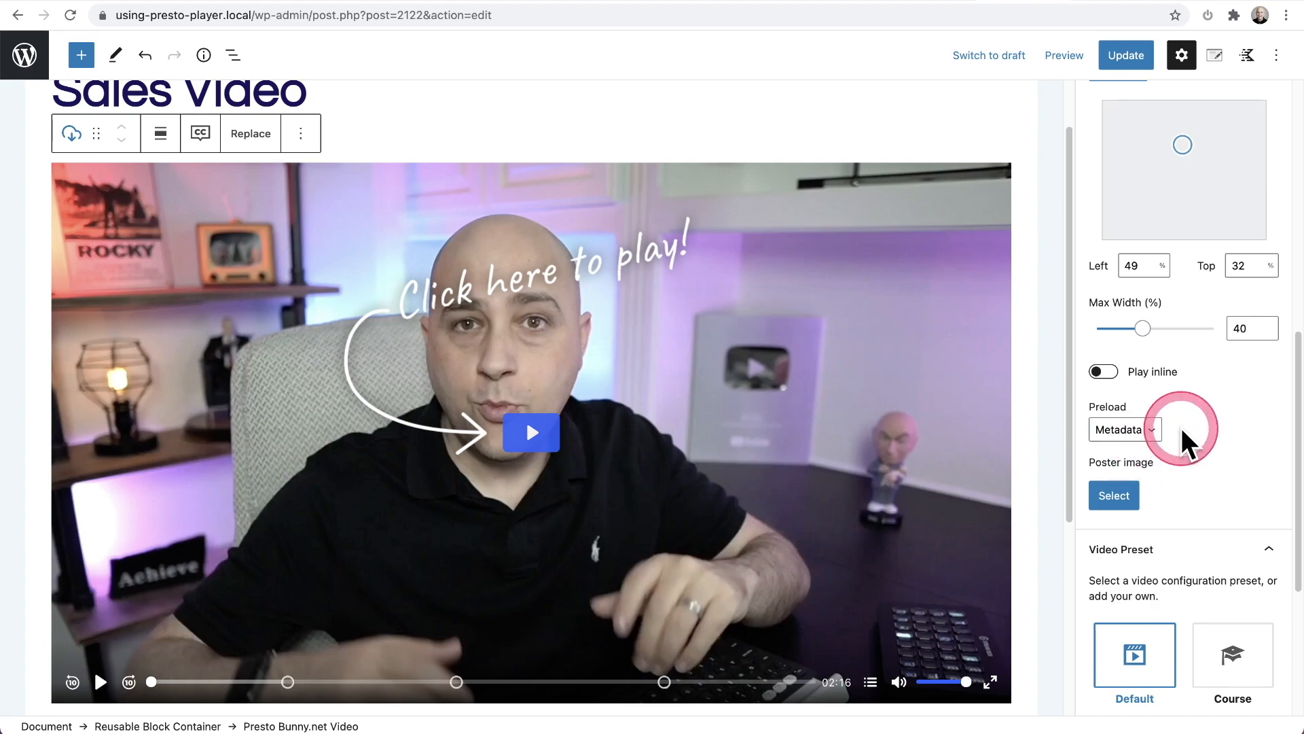
click(1127, 428)
click(1125, 417)
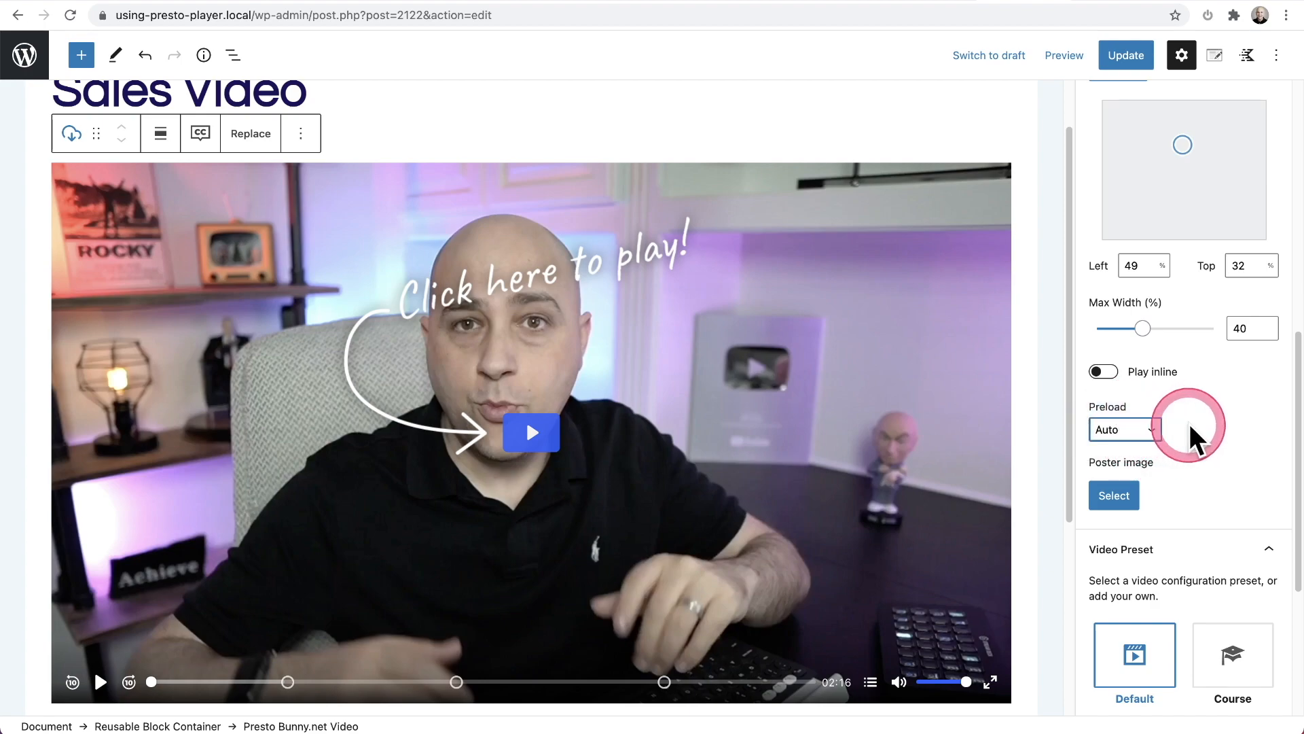
Step: Update the Sales Video item with its caption and overlay settings and return to the Media Hub list
scroll(1189, 426, down, 1)
scroll(1192, 438, down, 1)
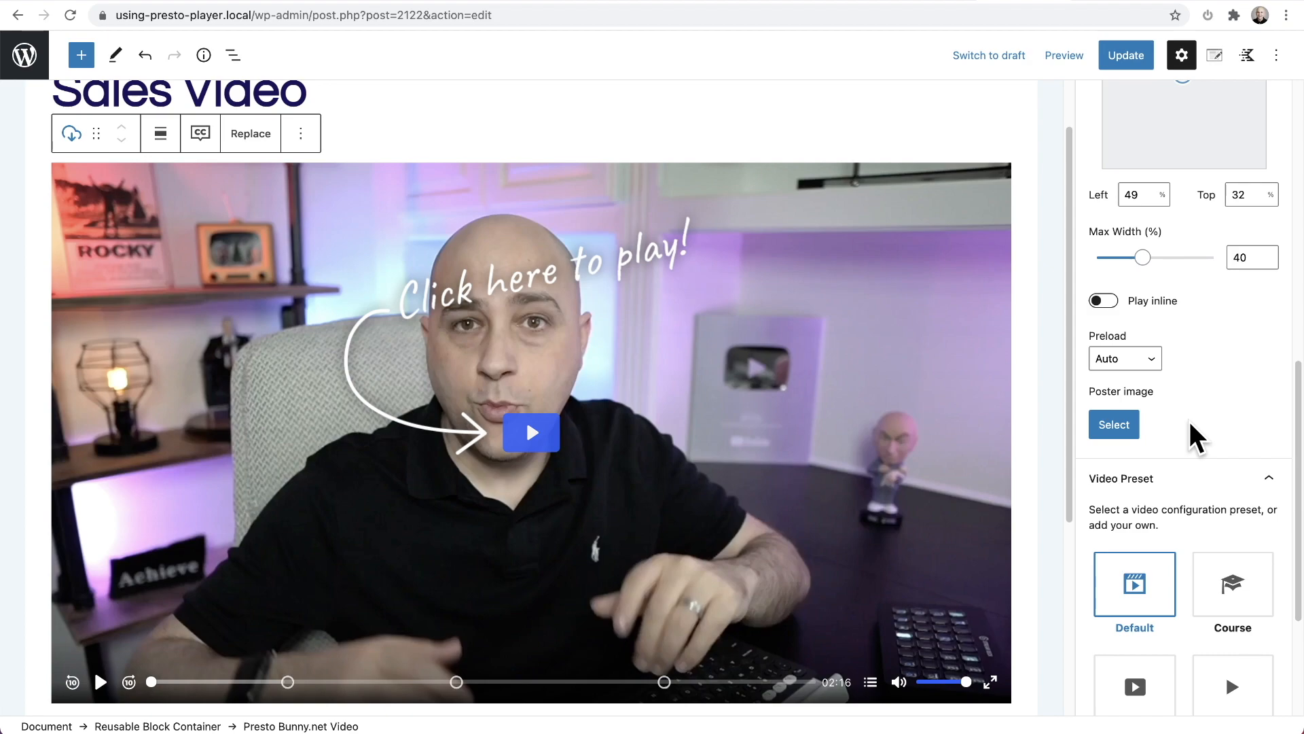
click(671, 370)
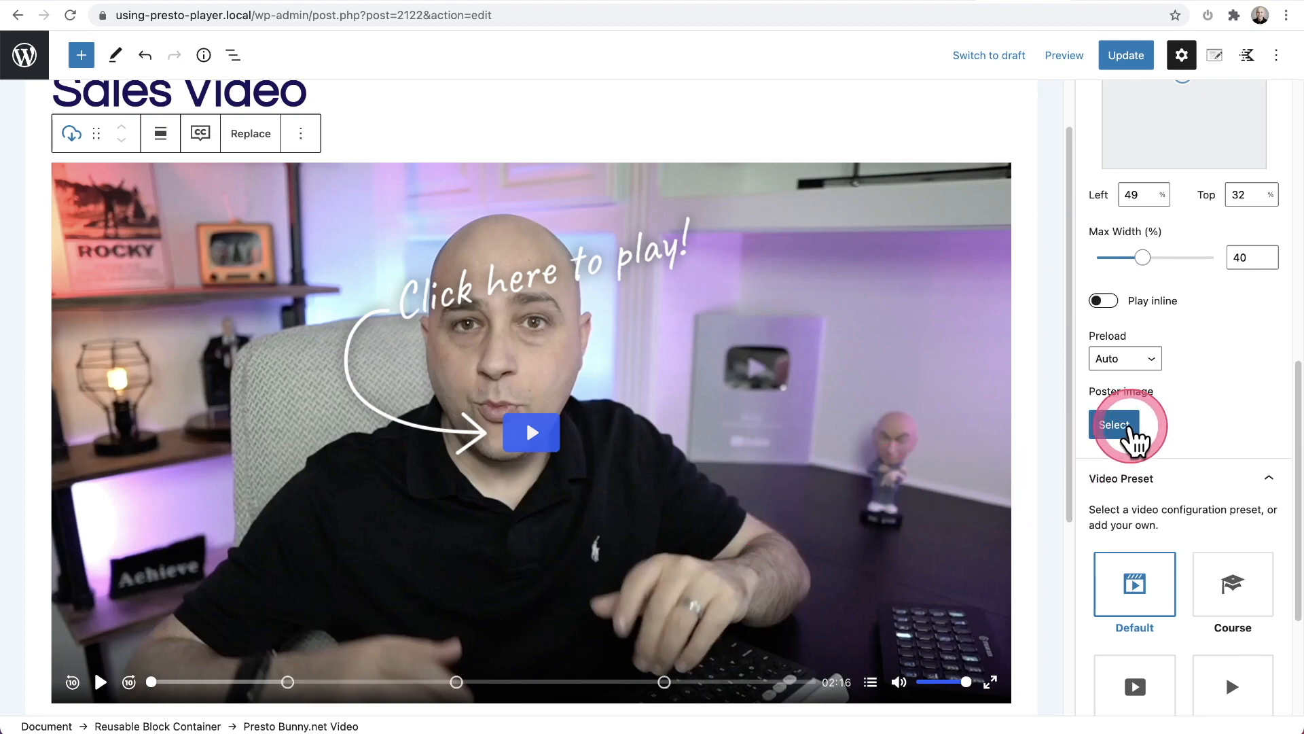
scroll(1195, 438, up, 10)
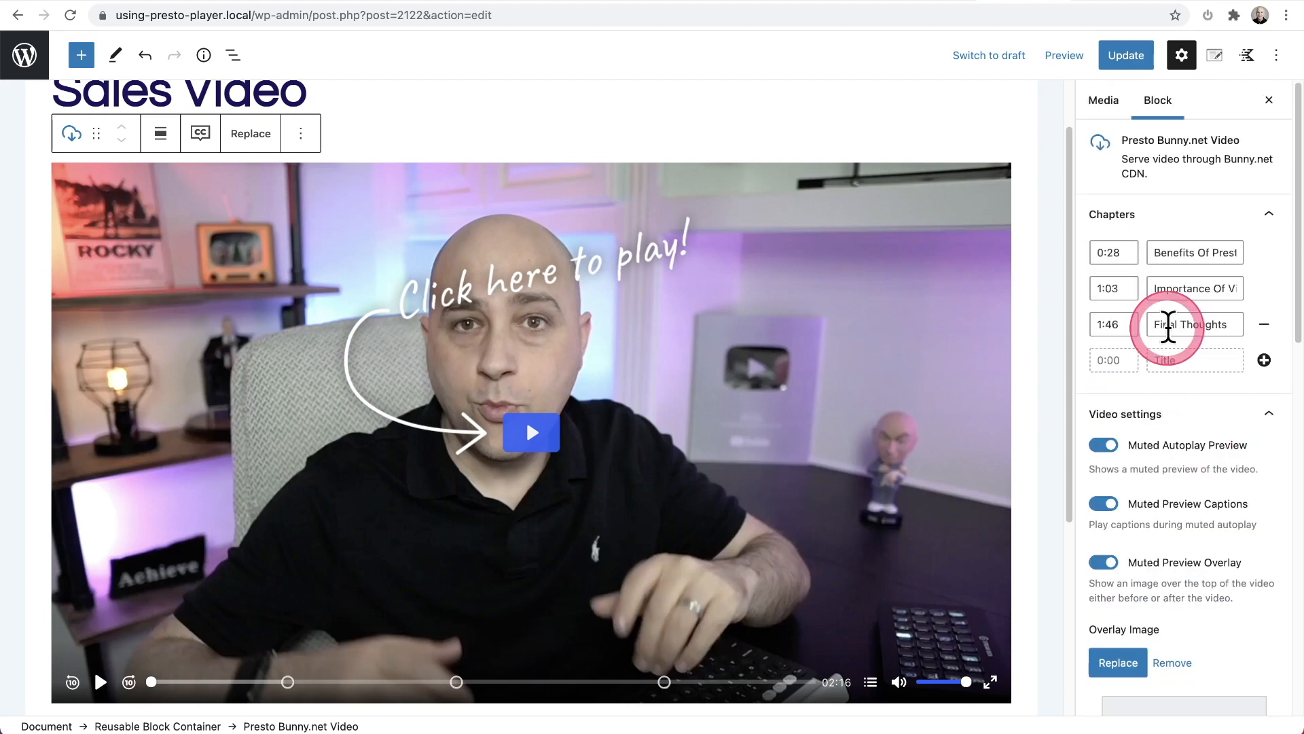
scroll(1167, 332, down, 5)
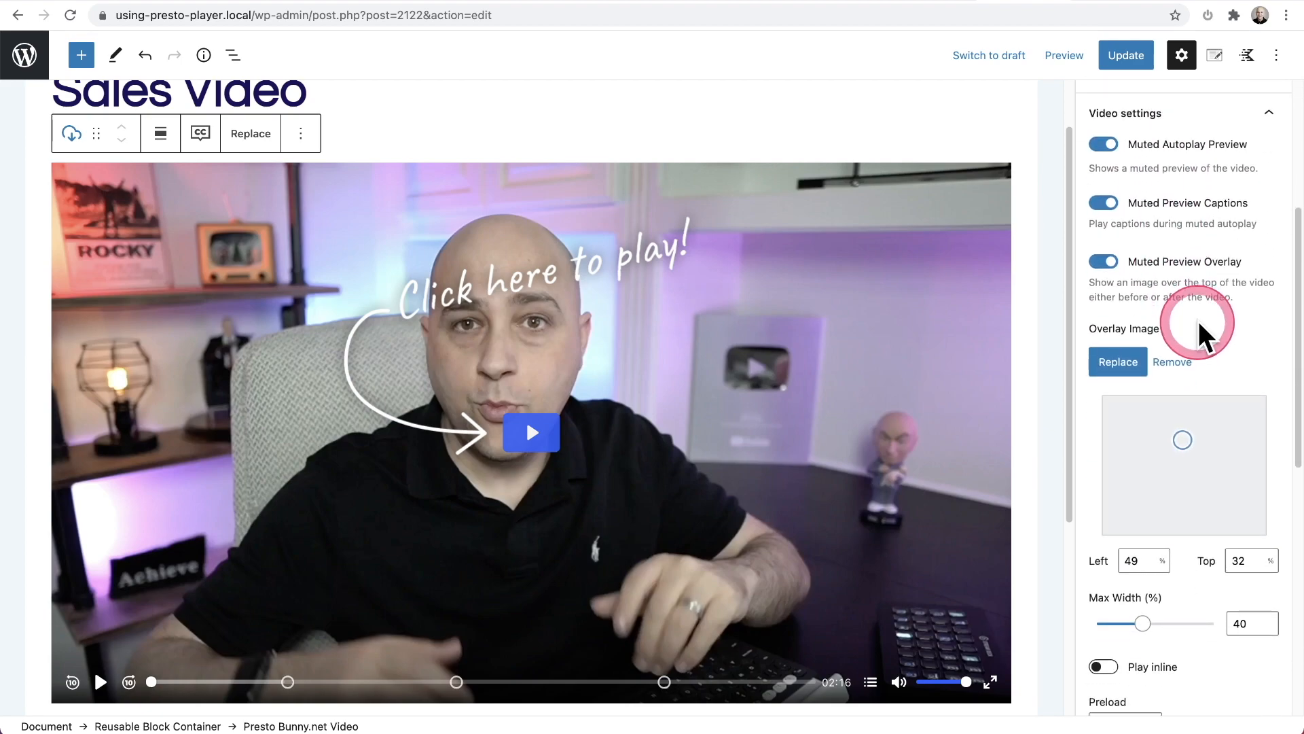
click(1126, 59)
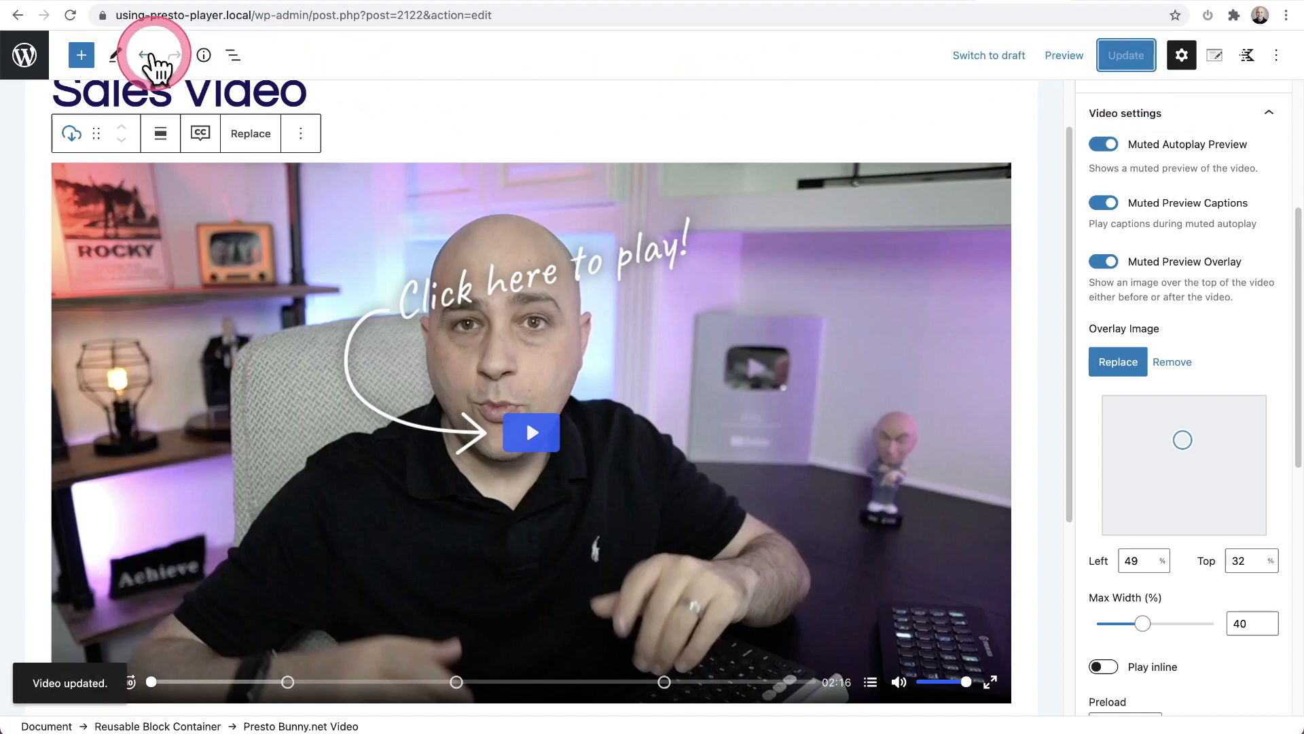
click(27, 56)
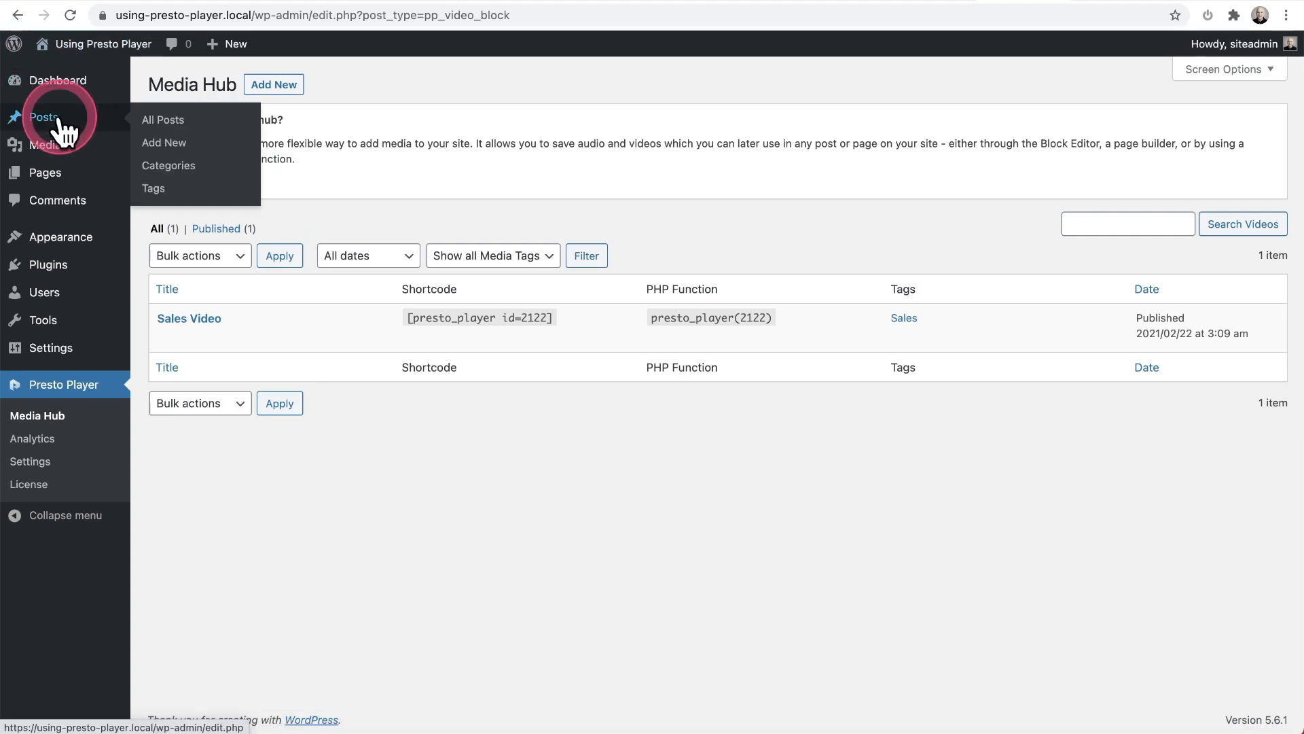
Step: View the live Presto Chapters post and check the video's muted autoplay preview with its captions and overlay image
click(58, 119)
click(226, 214)
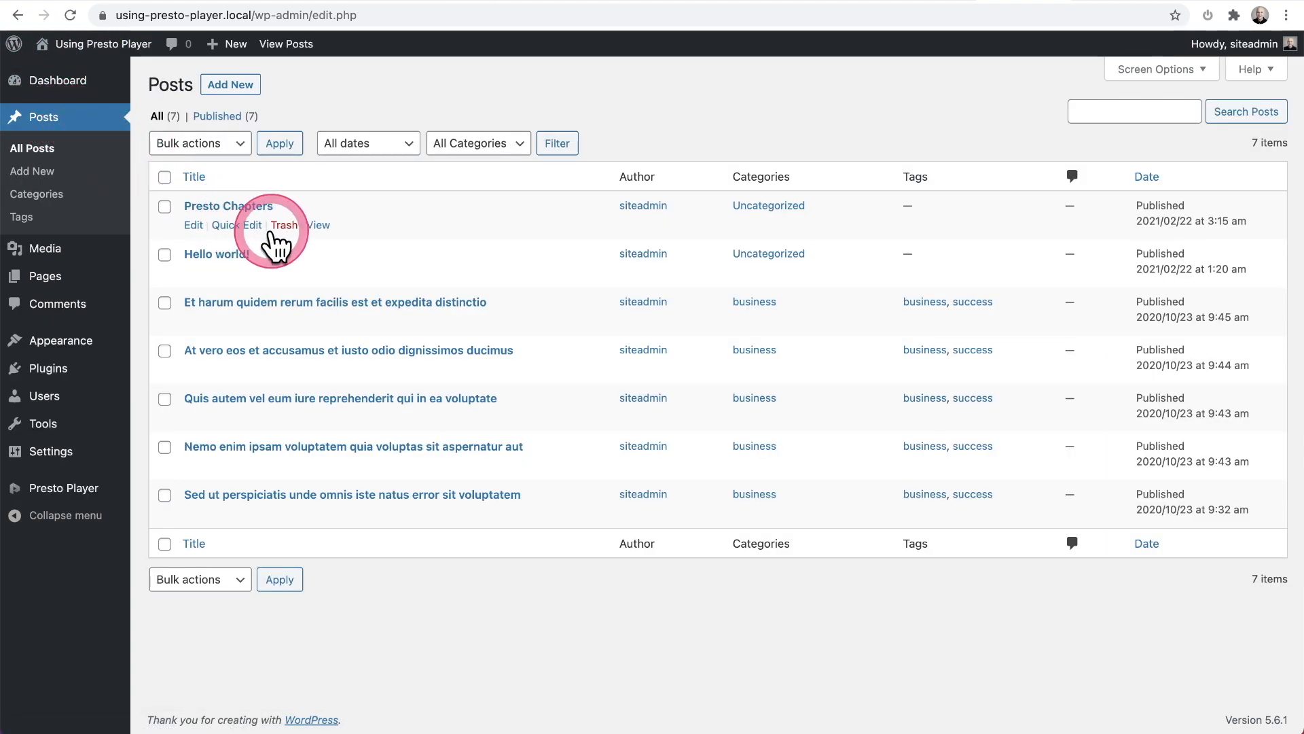
click(316, 228)
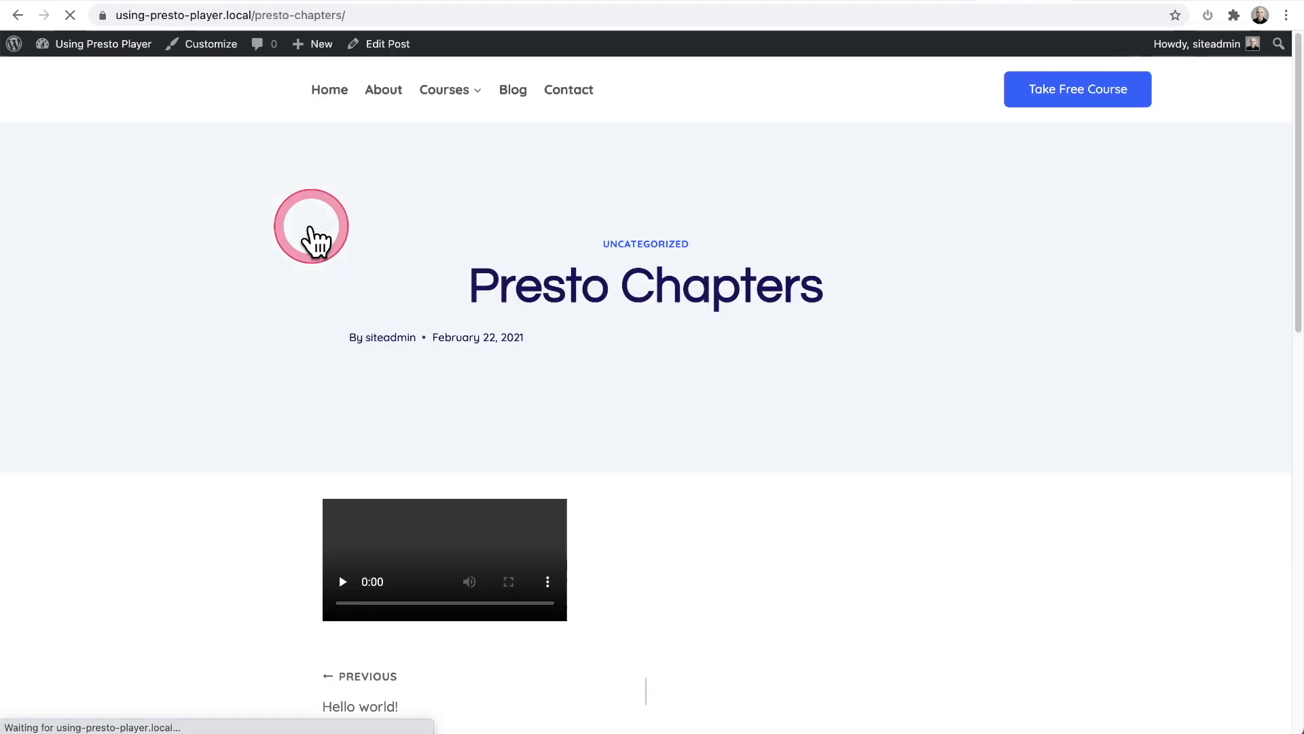
scroll(312, 225, down, 5)
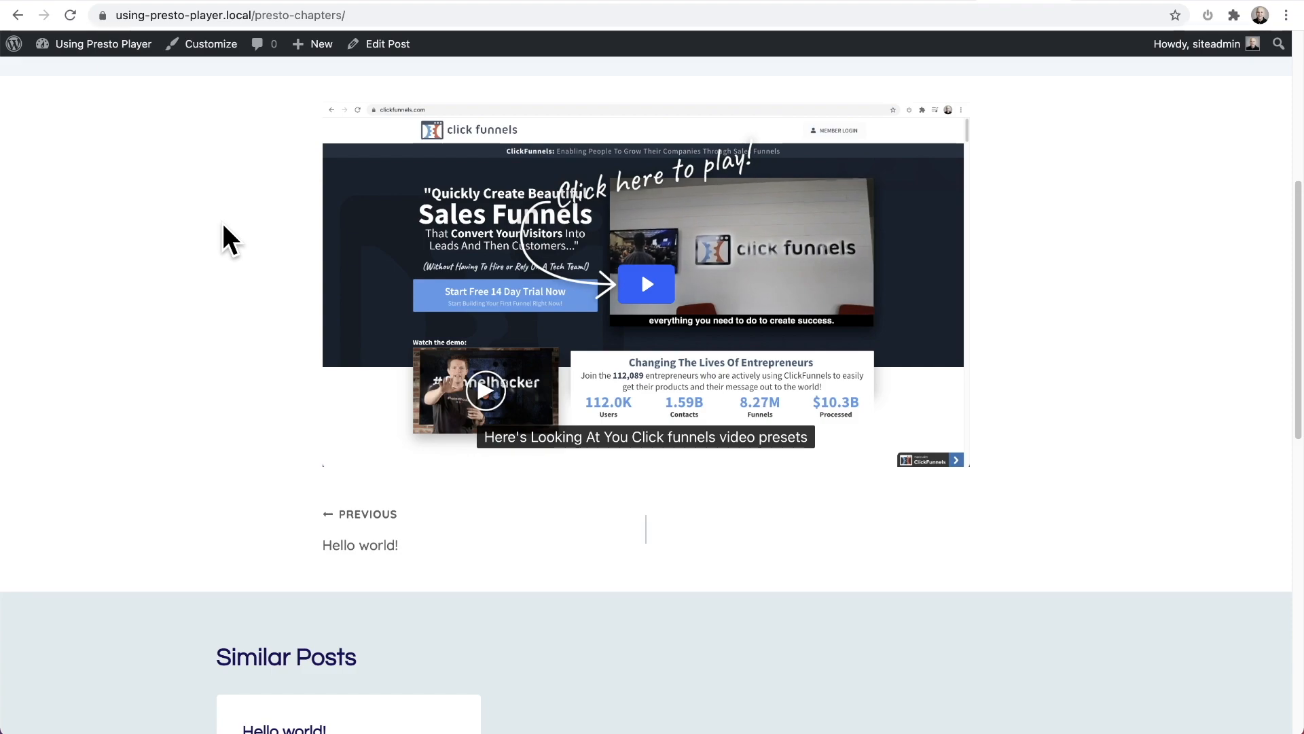
click(226, 236)
click(501, 435)
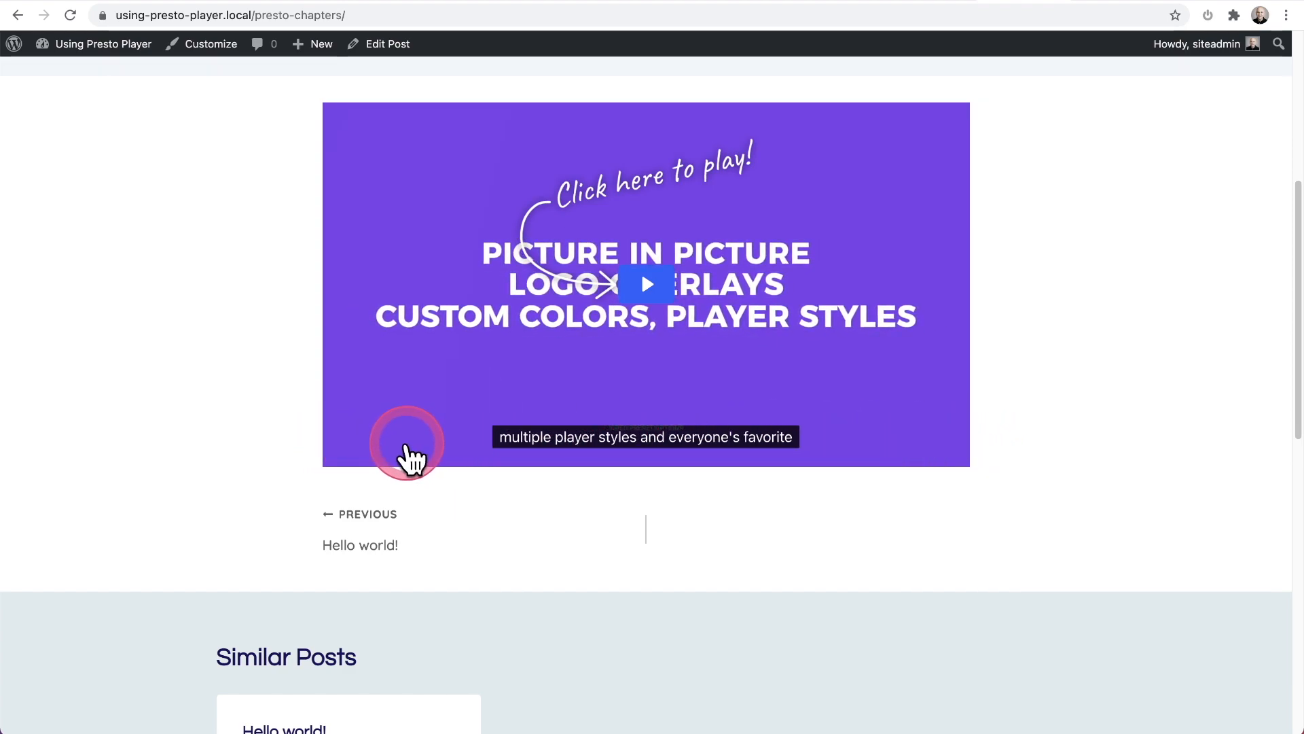
scroll(252, 451, up, 1)
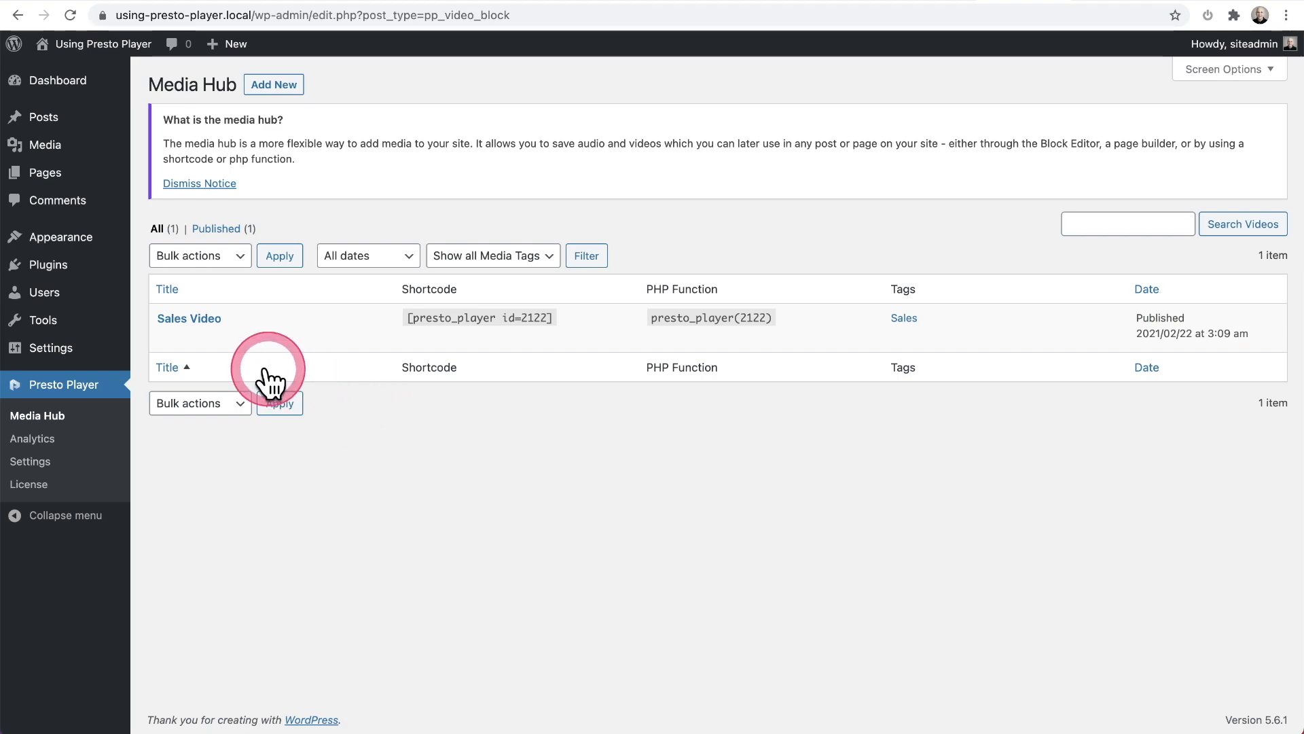
Step: Open the Sales Video item and start a new preset for its video block, named Sales Videos
click(205, 322)
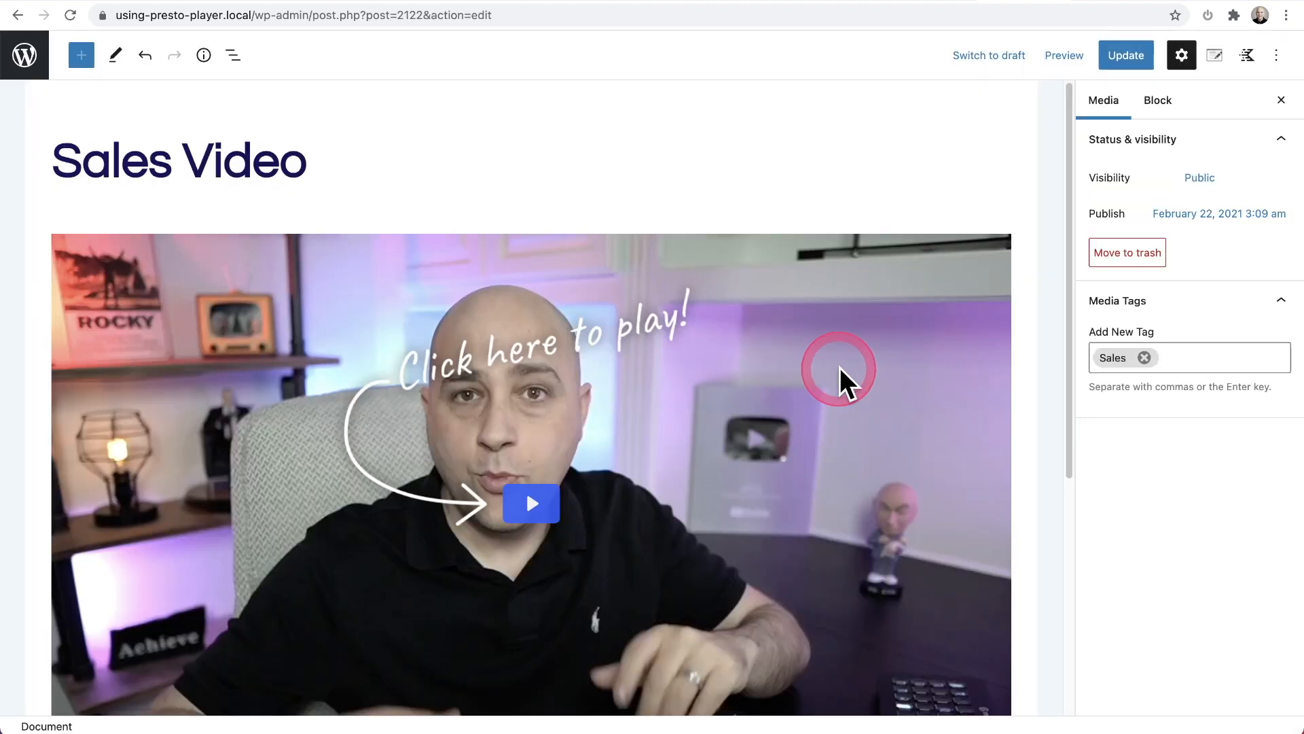
click(842, 377)
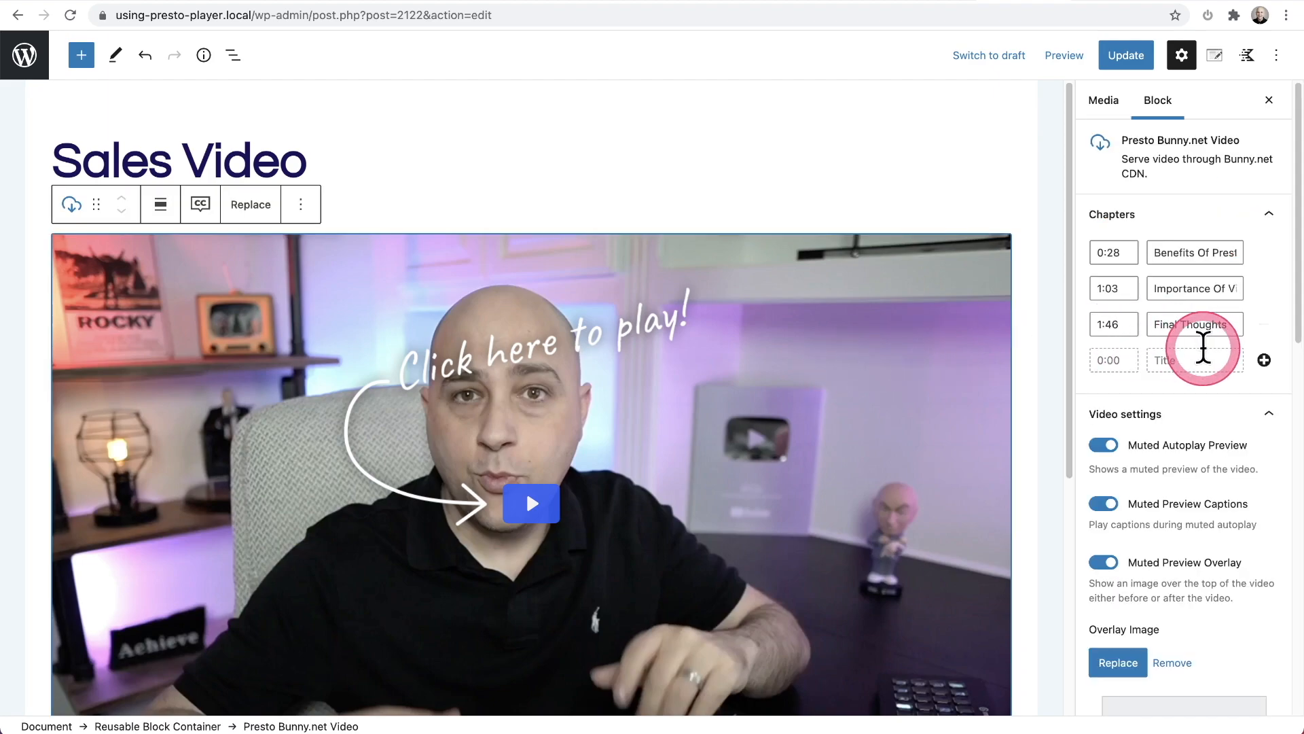
scroll(1204, 349, down, 10)
scroll(1203, 357, down, 1)
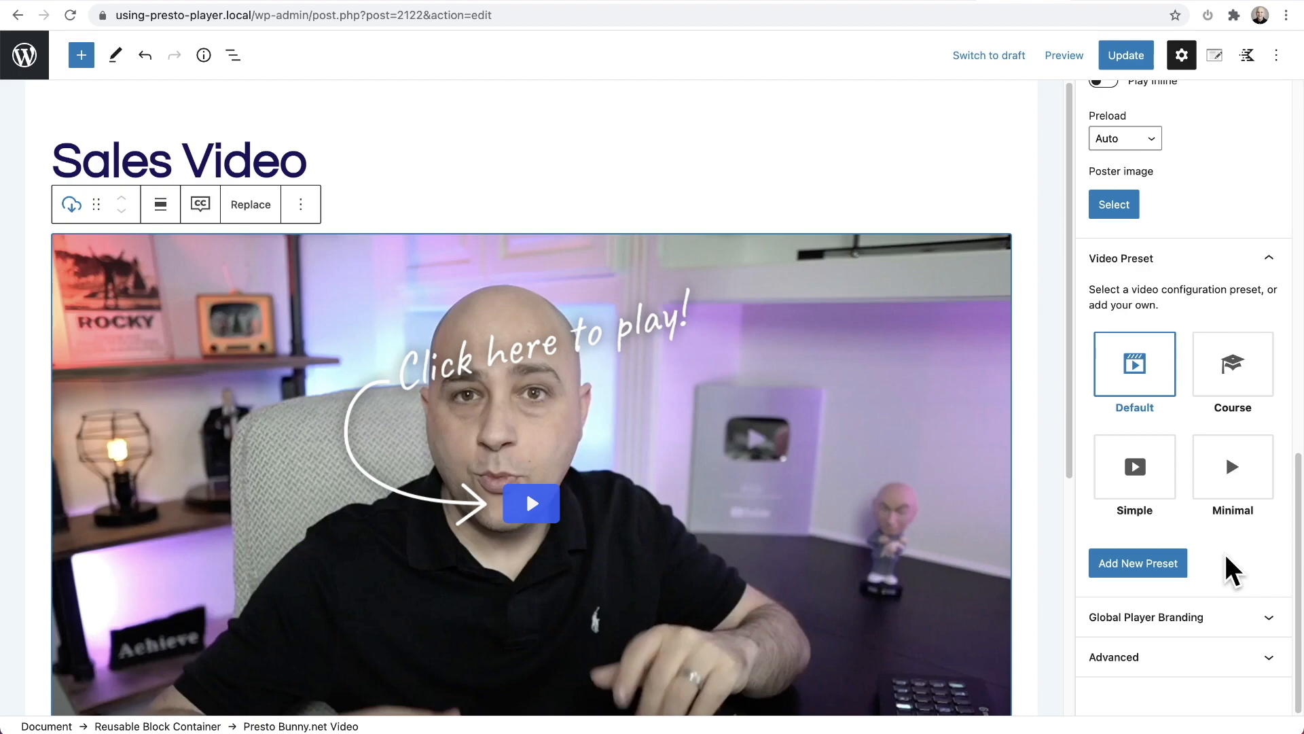
click(1148, 565)
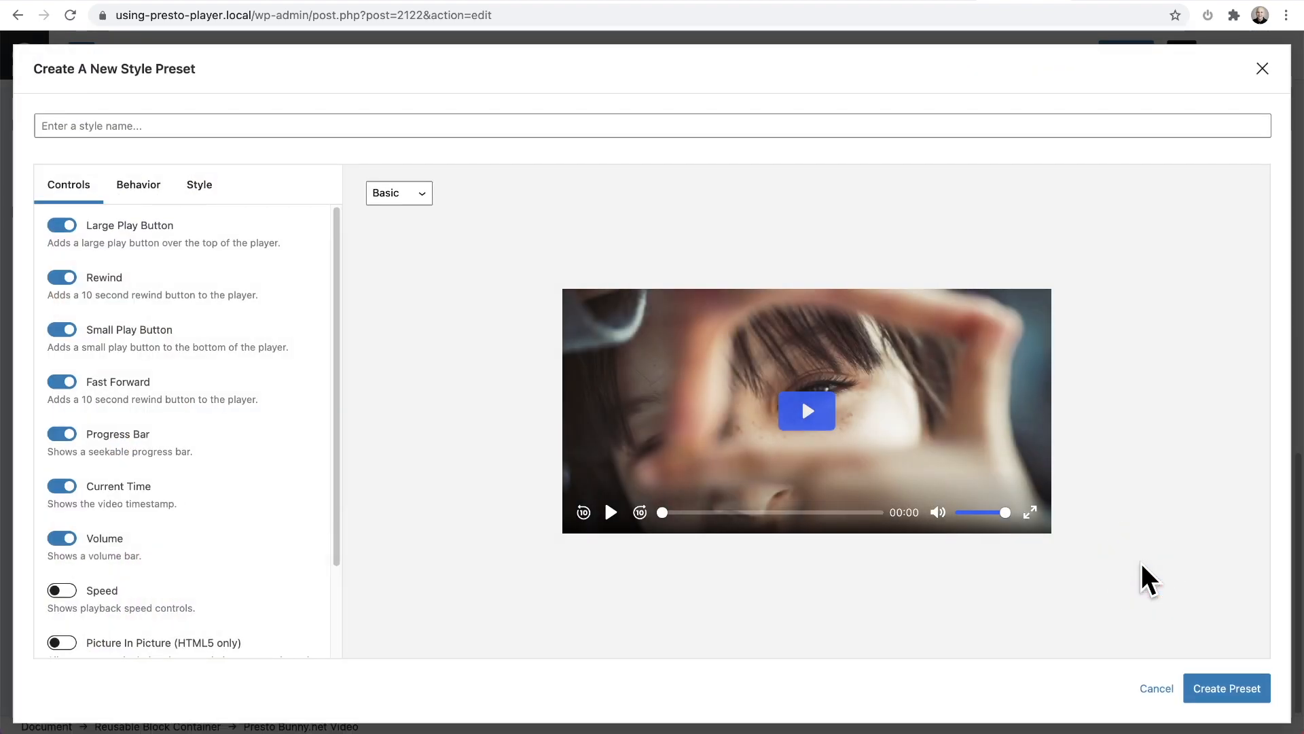
click(88, 127)
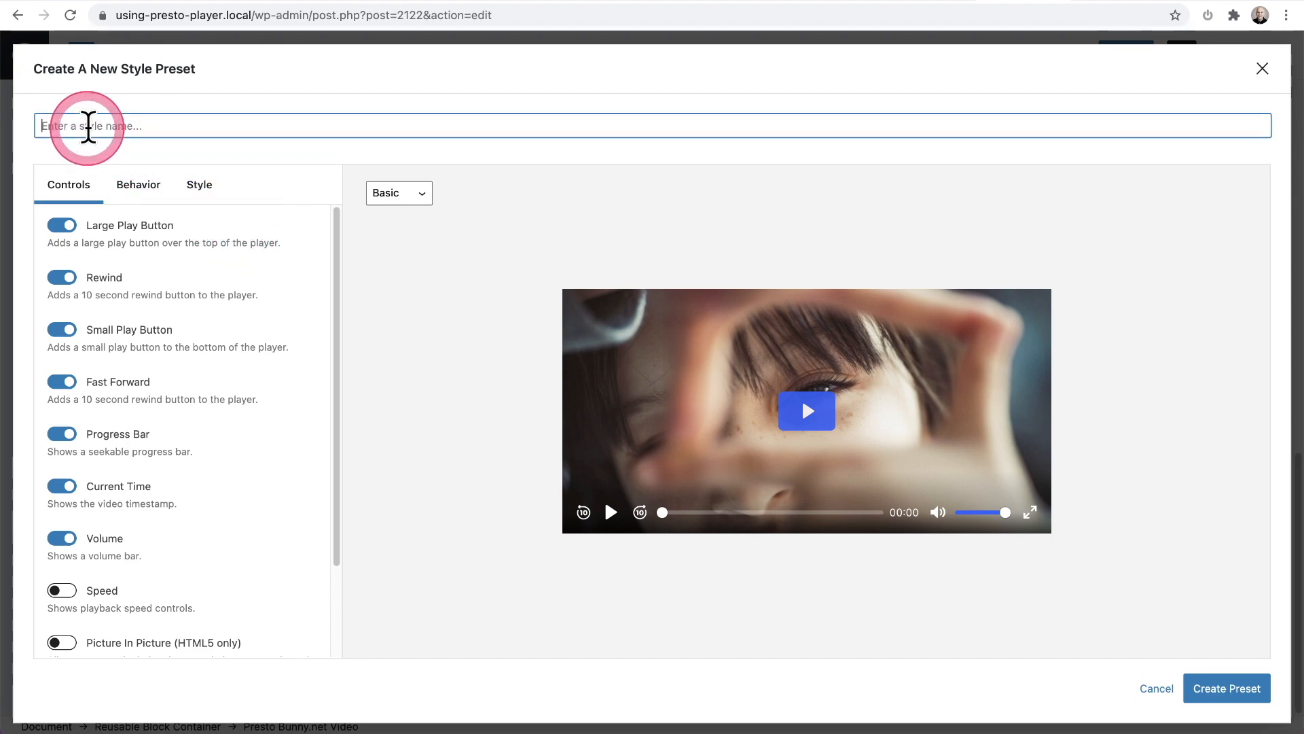
text(Sales Videos)
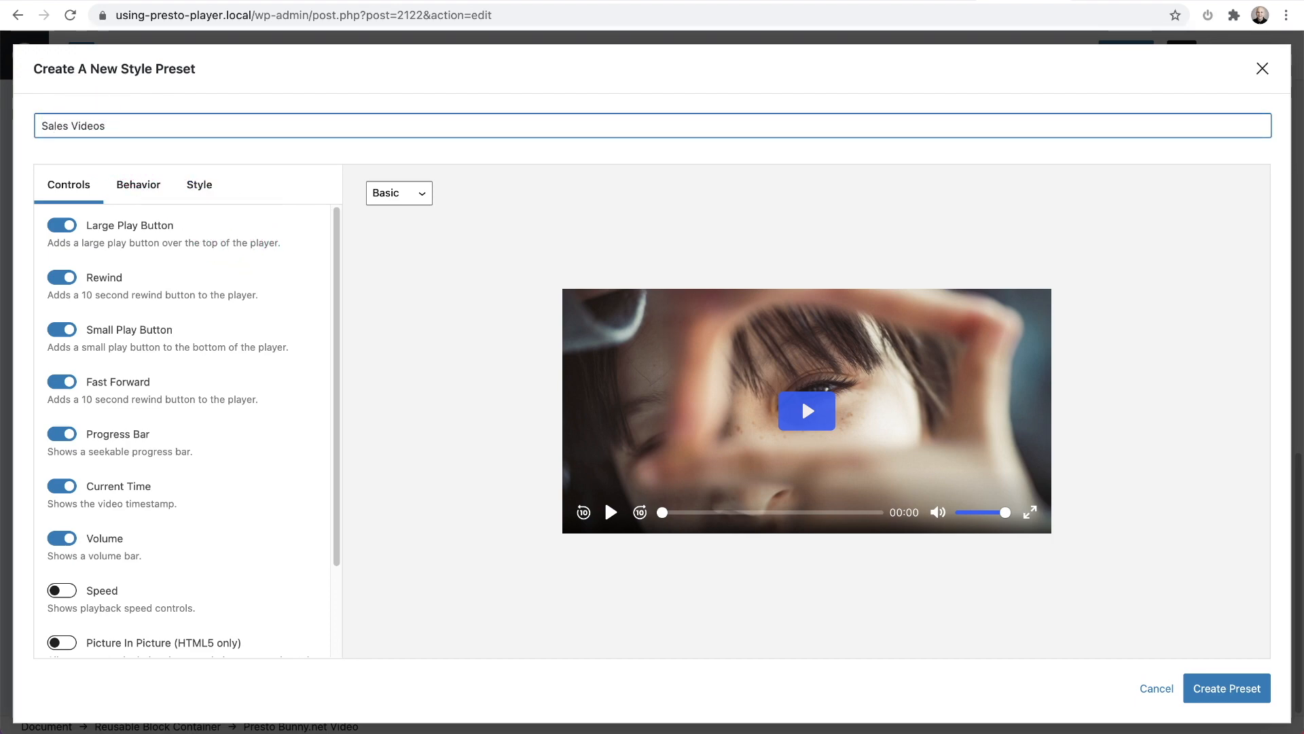
click(106, 139)
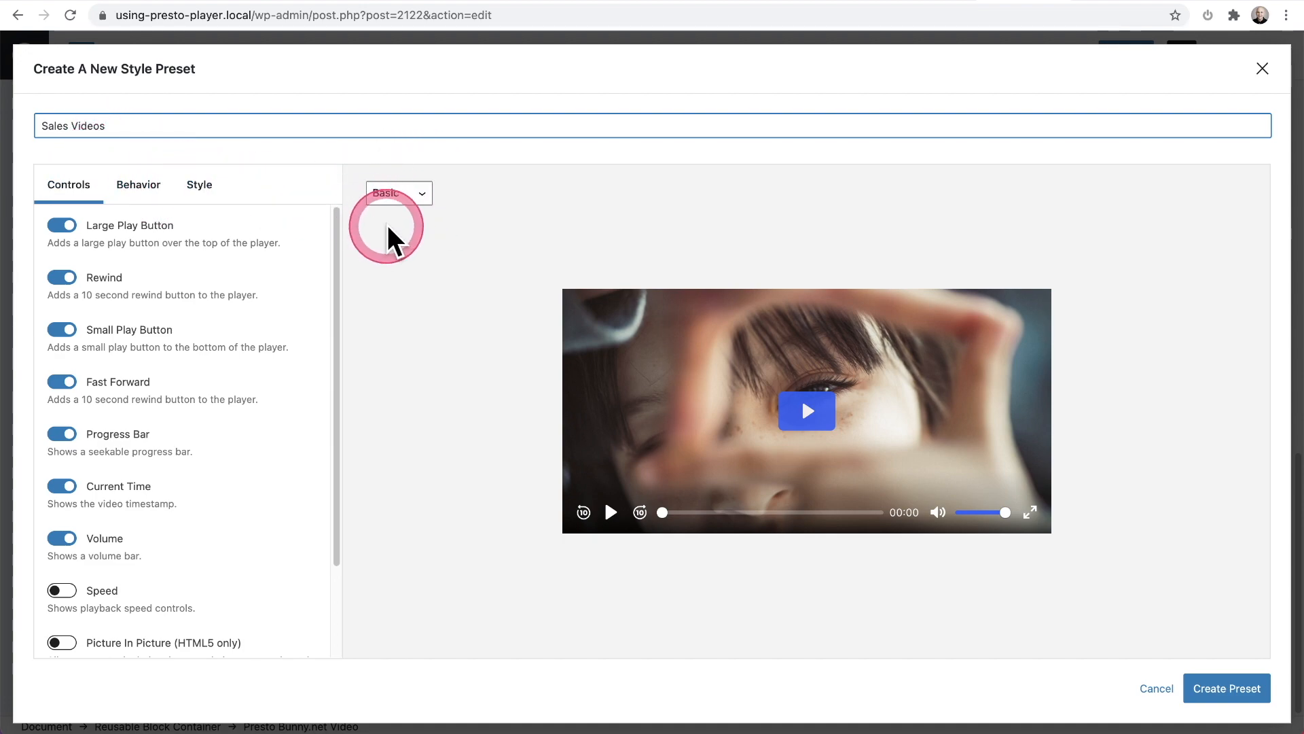
Step: Switch the Sales Videos preset's player skin from Basic to Stacked
click(461, 217)
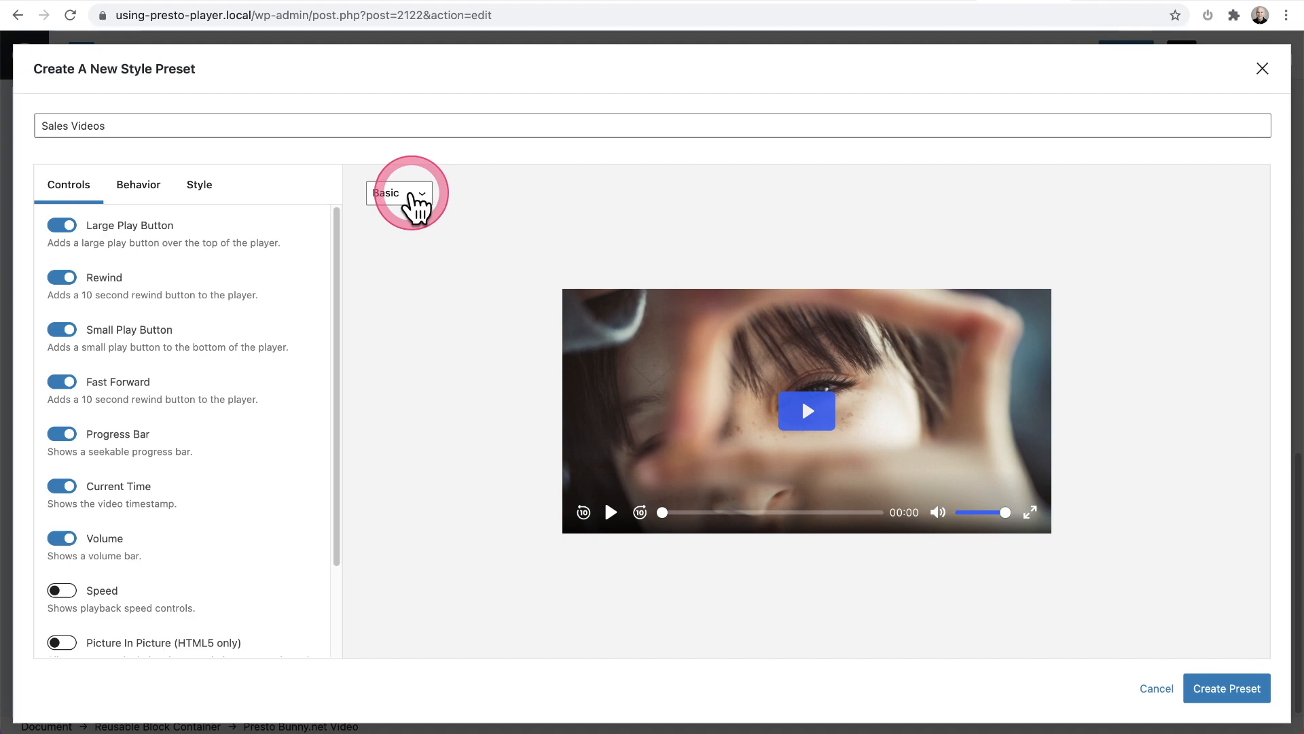
click(422, 201)
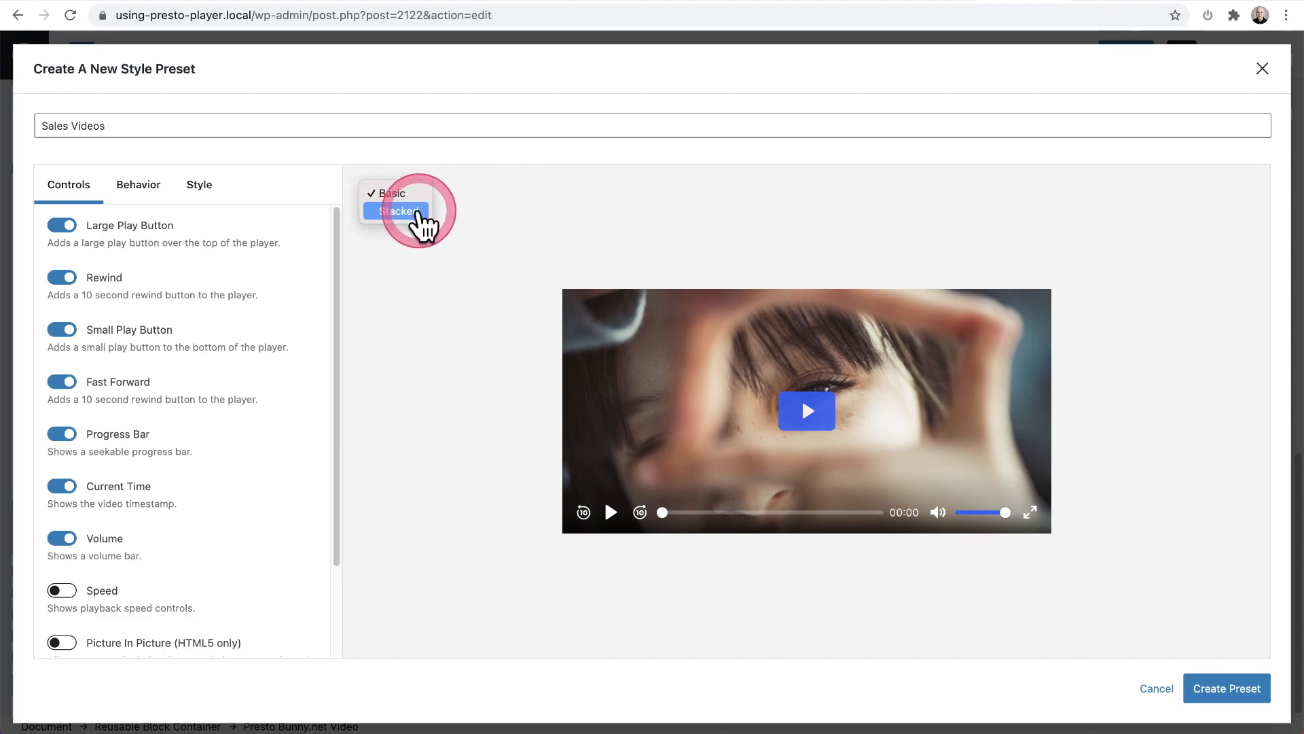
click(483, 221)
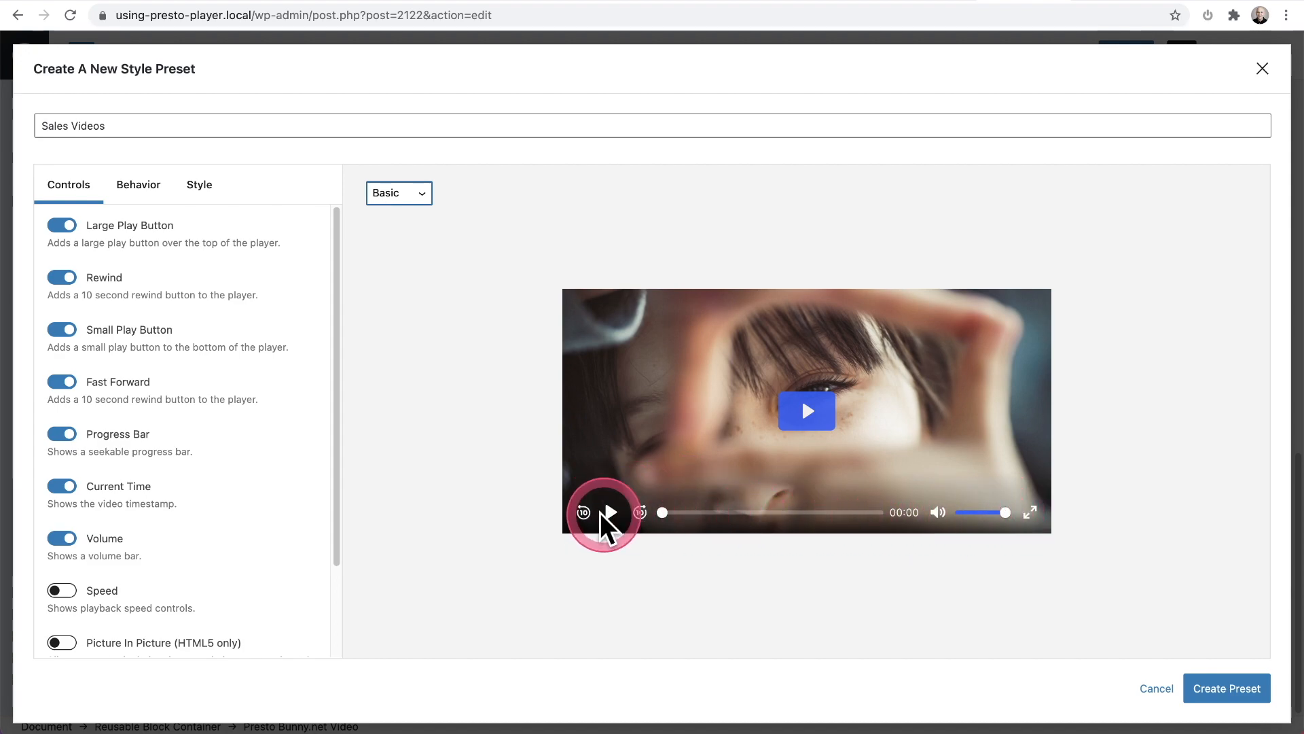
click(400, 196)
click(407, 216)
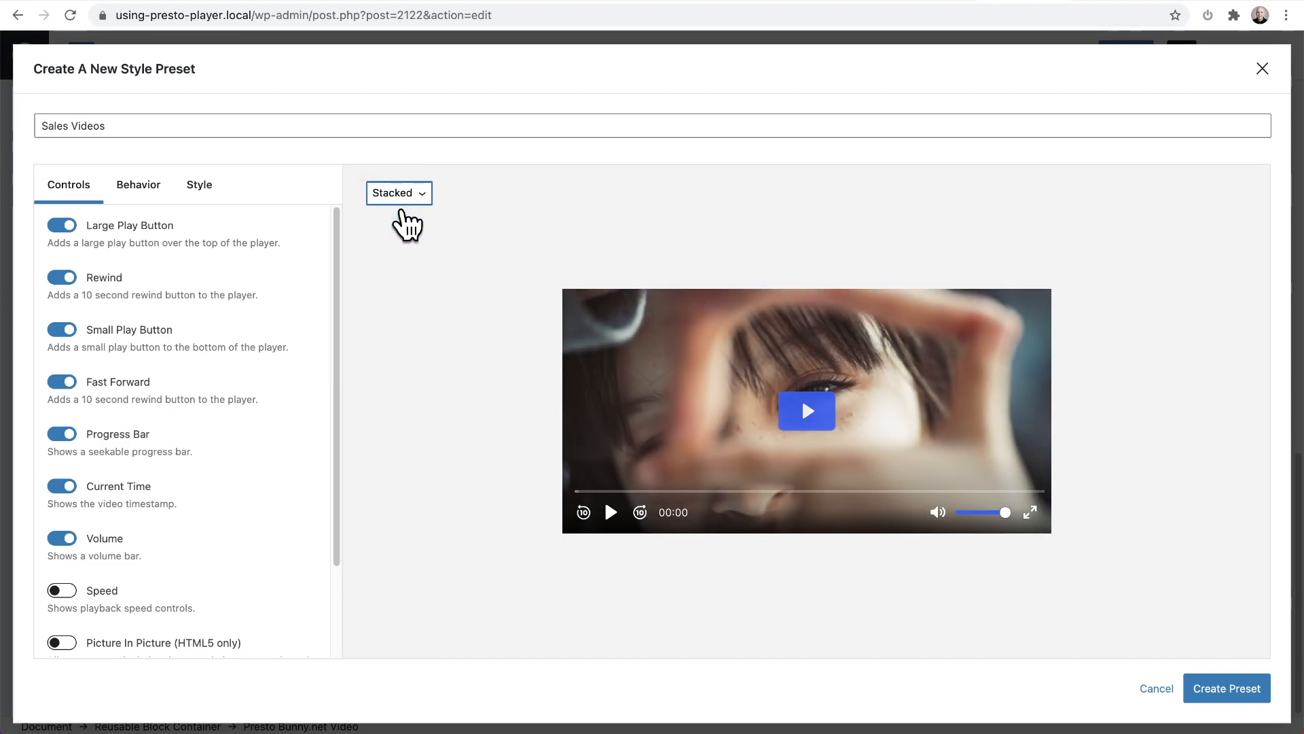
click(386, 222)
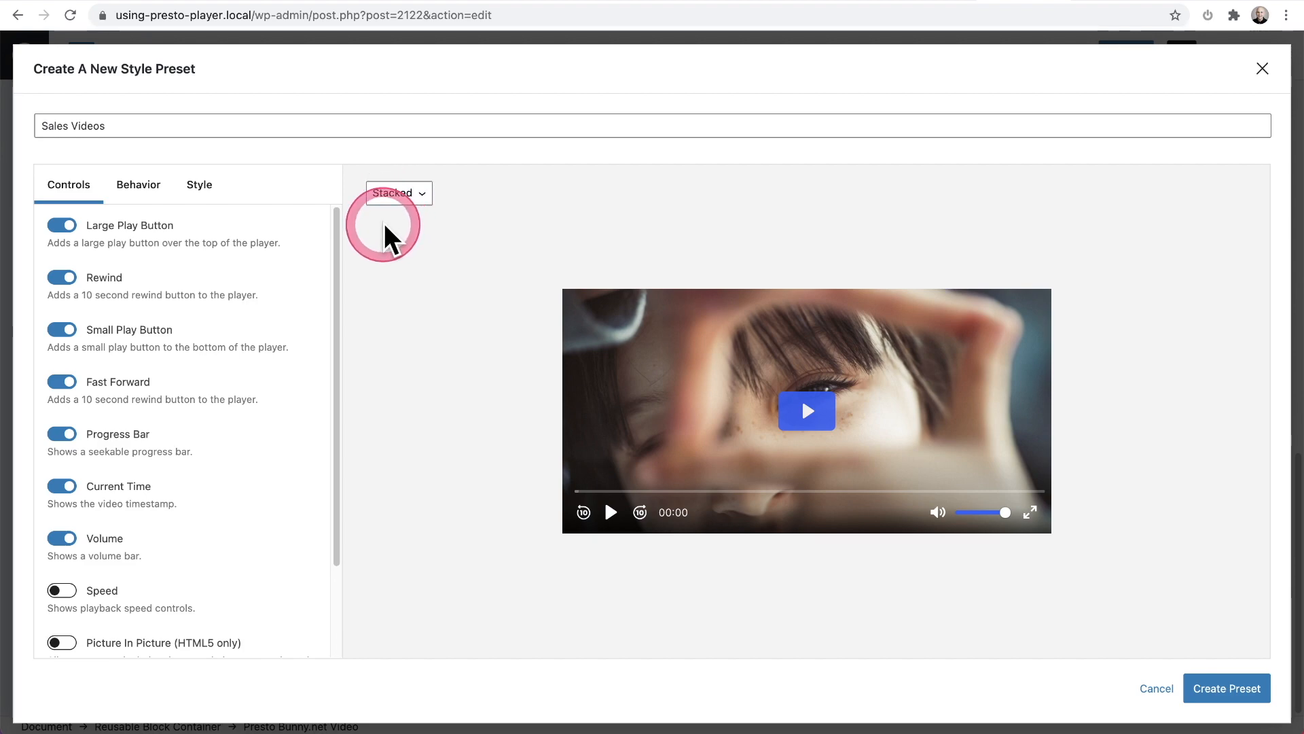
click(376, 220)
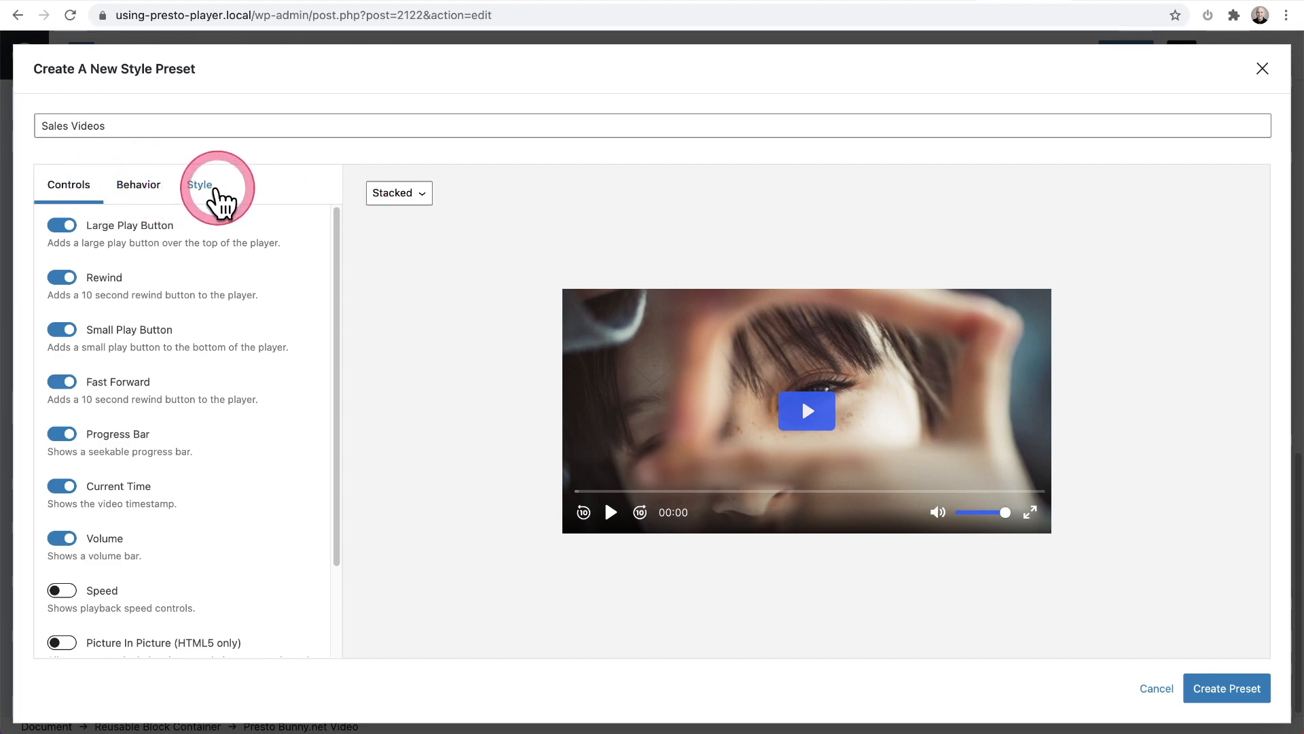
click(272, 276)
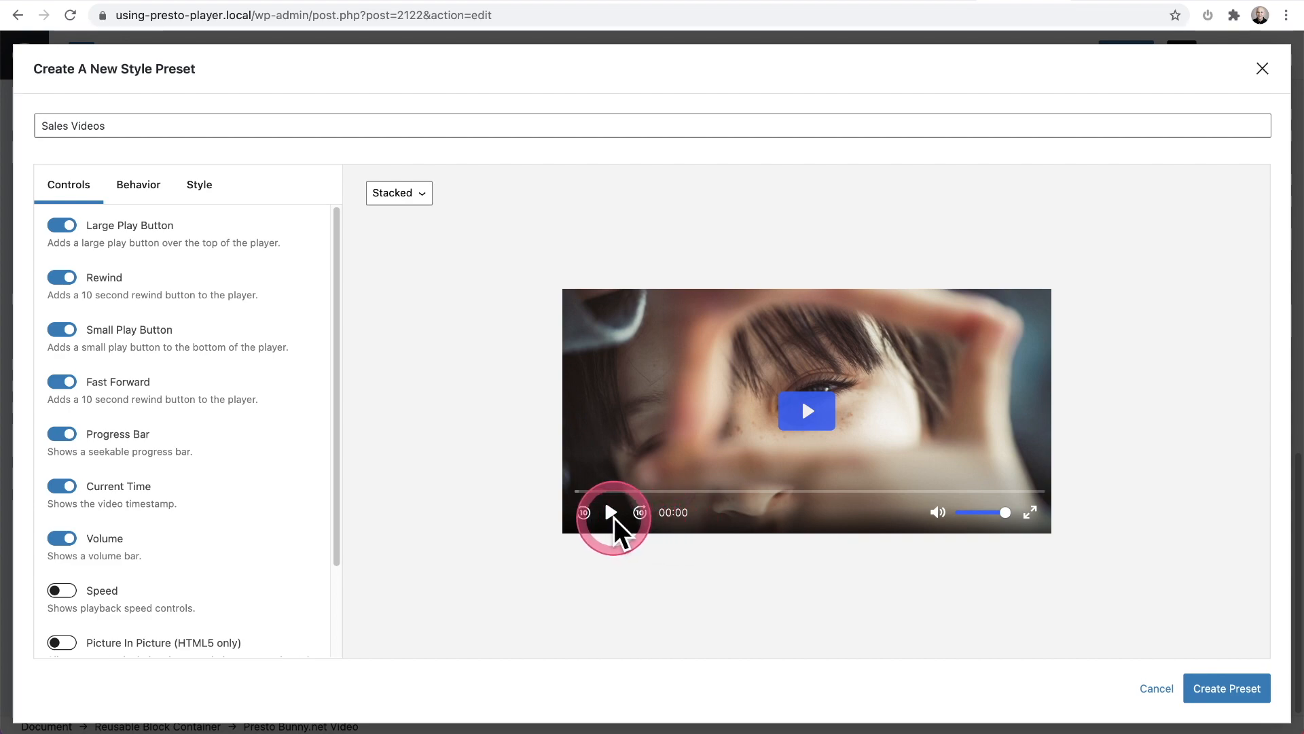
Step: Try the player without the Rewind and Progress Bar controls, restoring each one to on
click(57, 279)
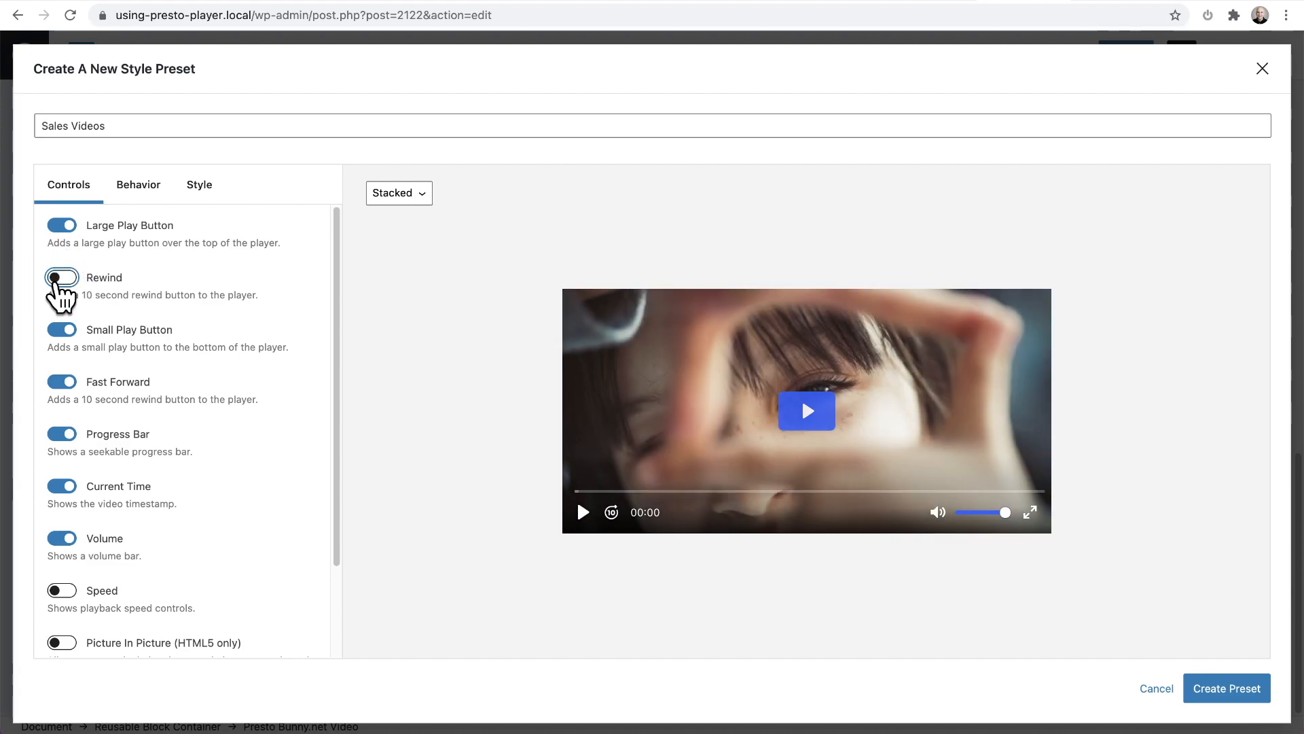
click(57, 279)
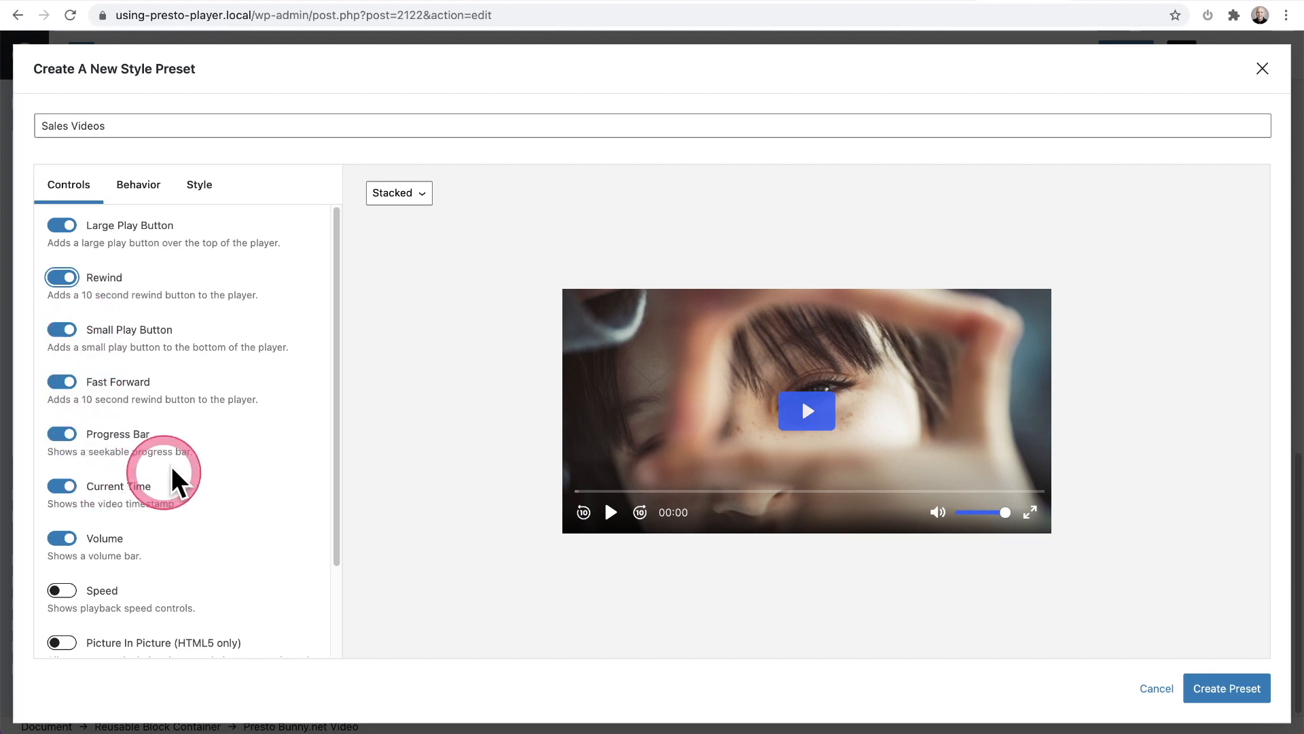
scroll(201, 421, down, 3)
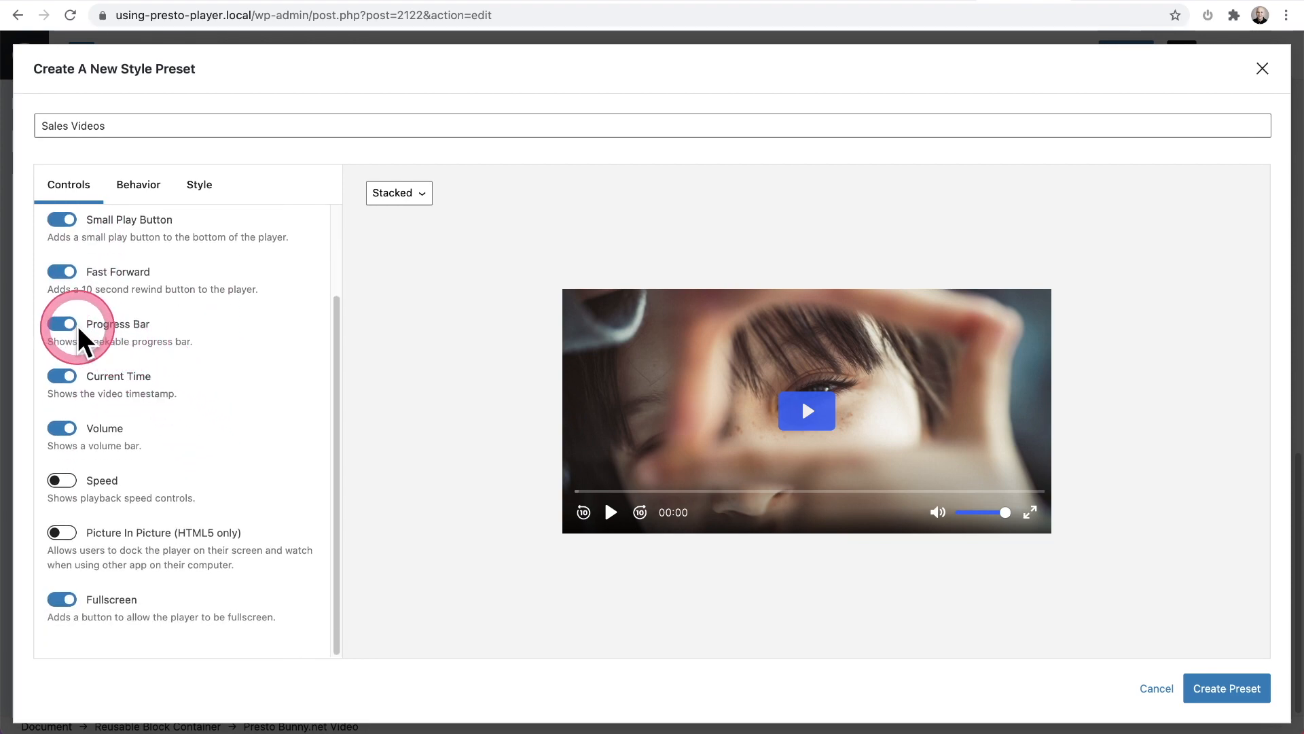
click(61, 325)
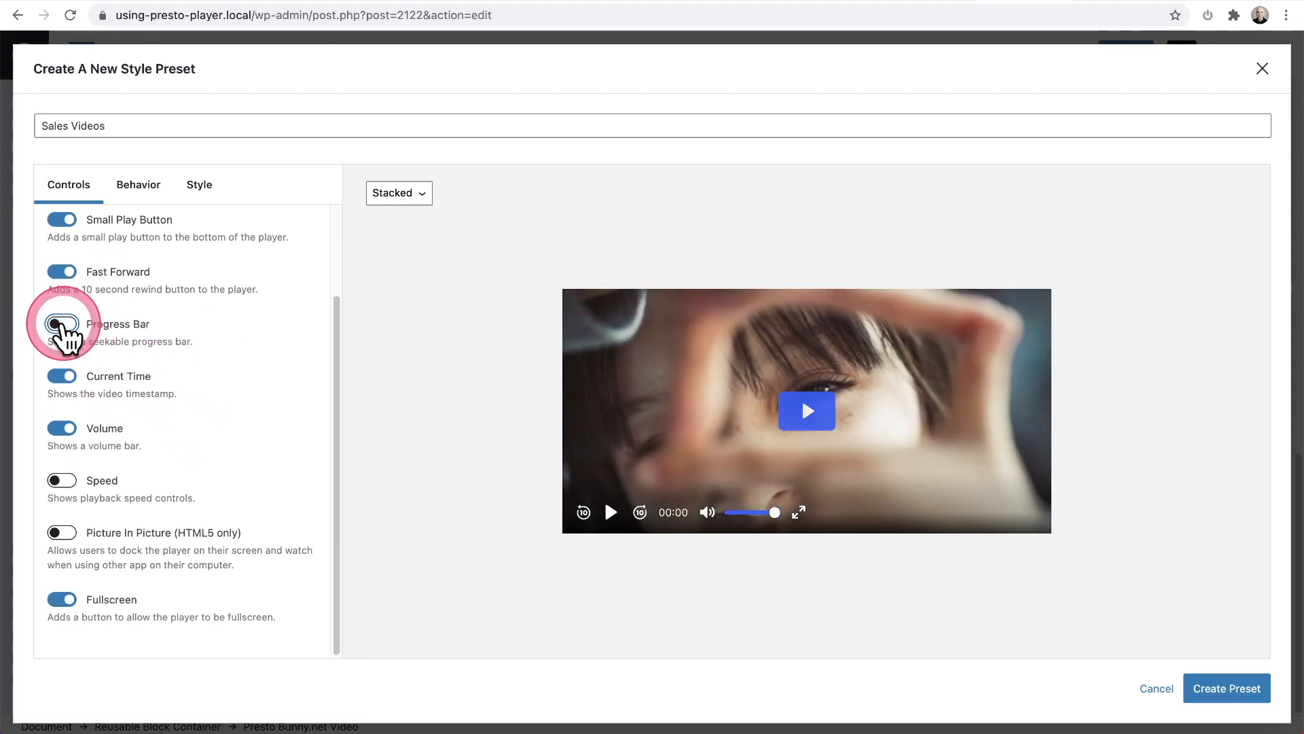
click(62, 324)
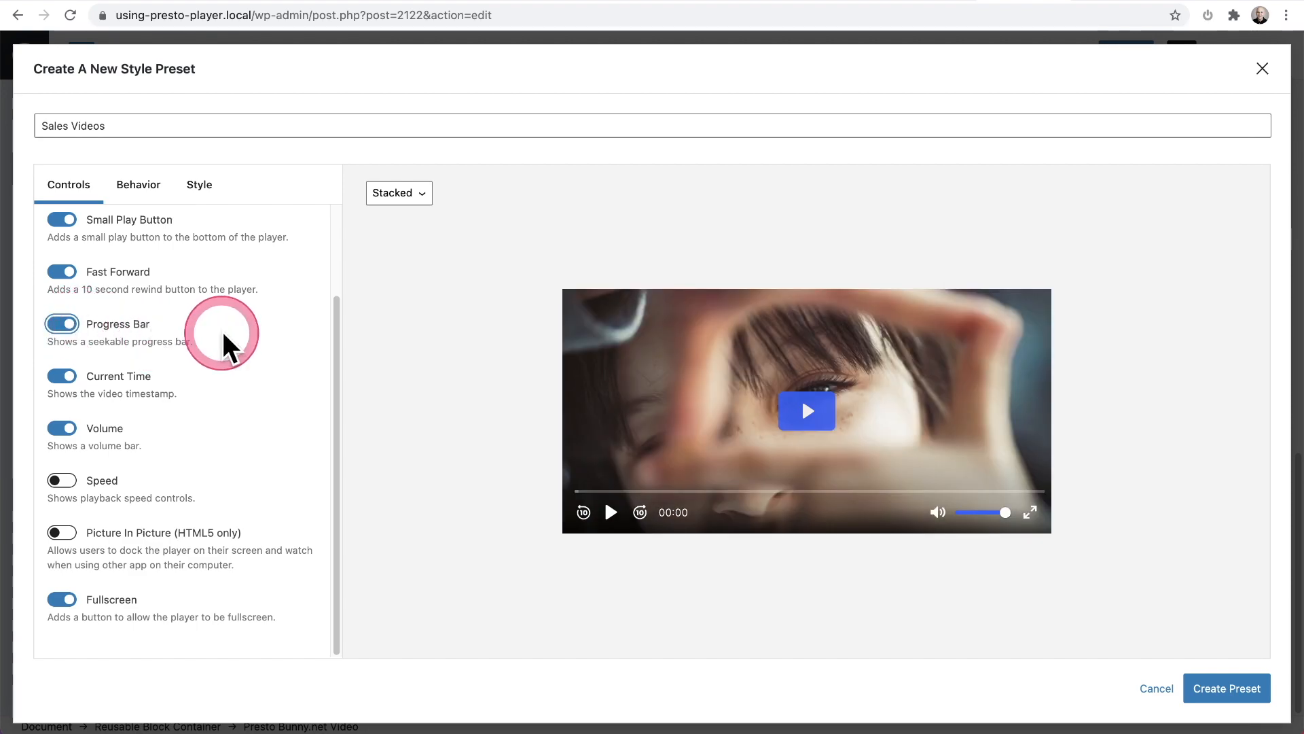
Step: Try the playback Speed control on the preset's player, restoring it to off
click(92, 438)
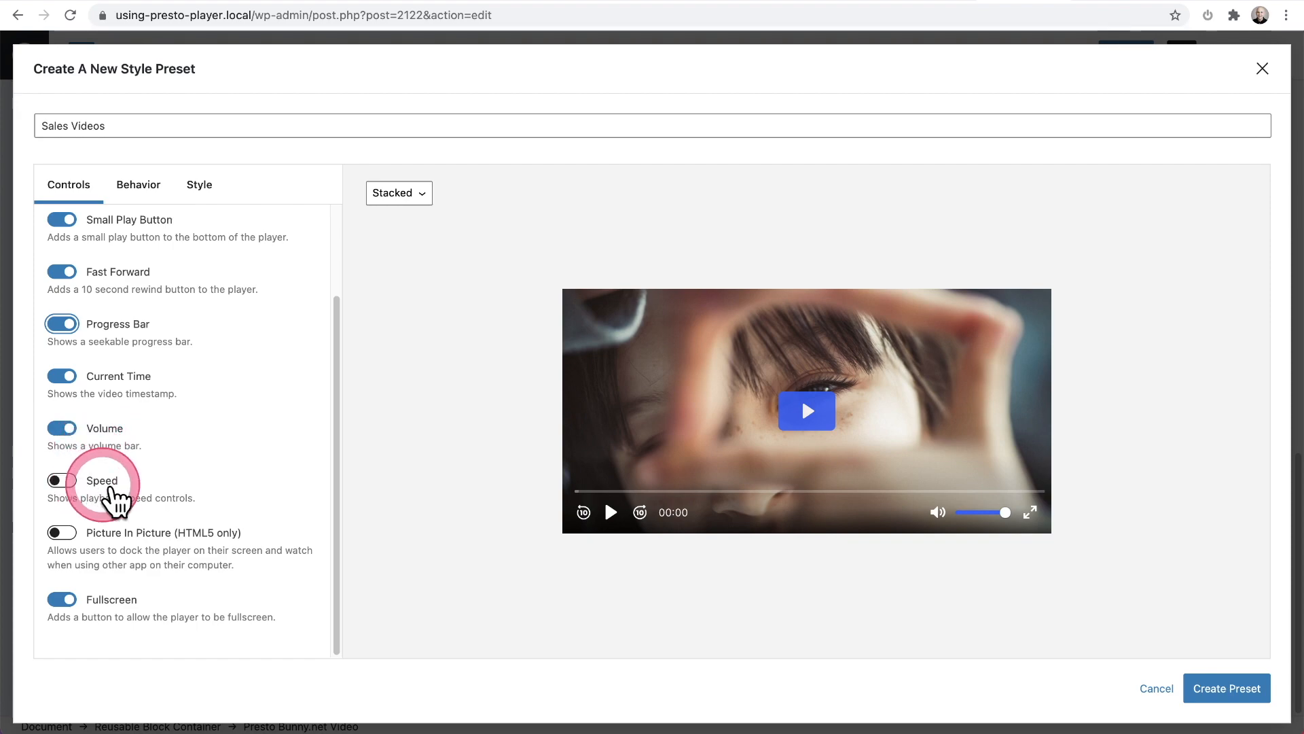
click(74, 482)
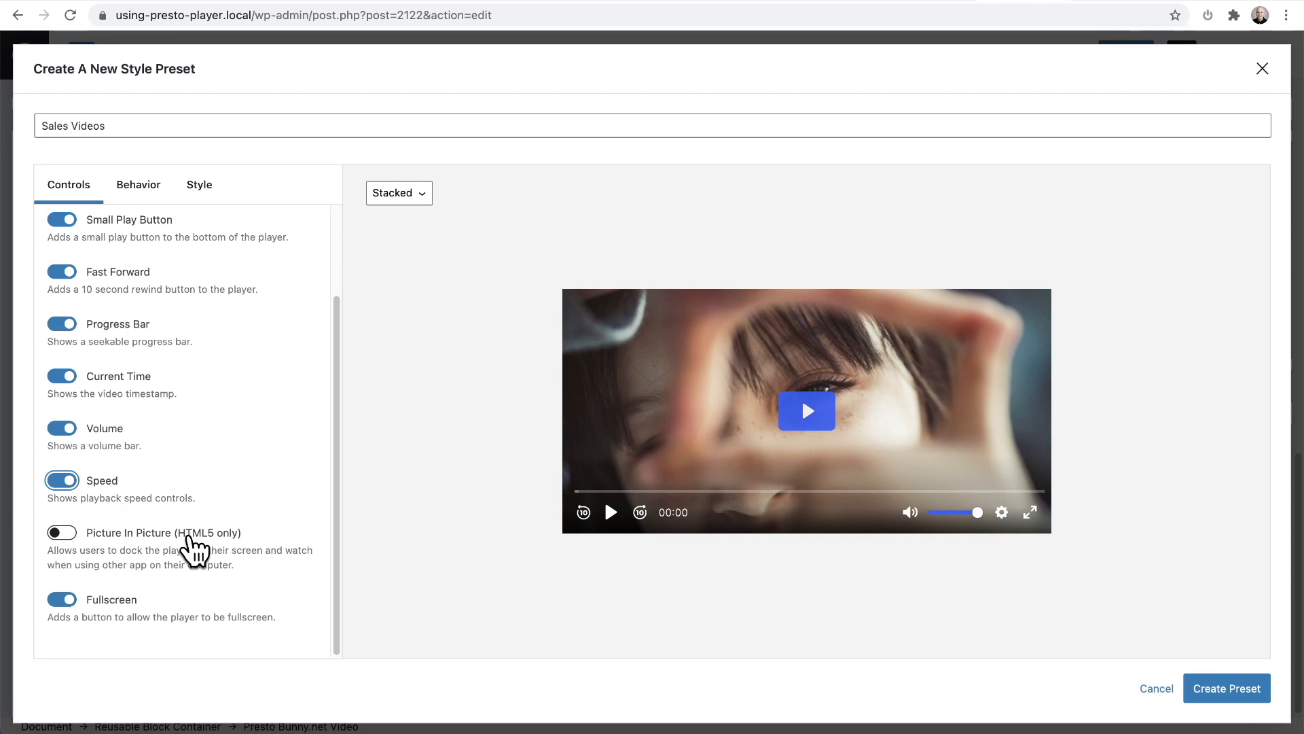
click(63, 481)
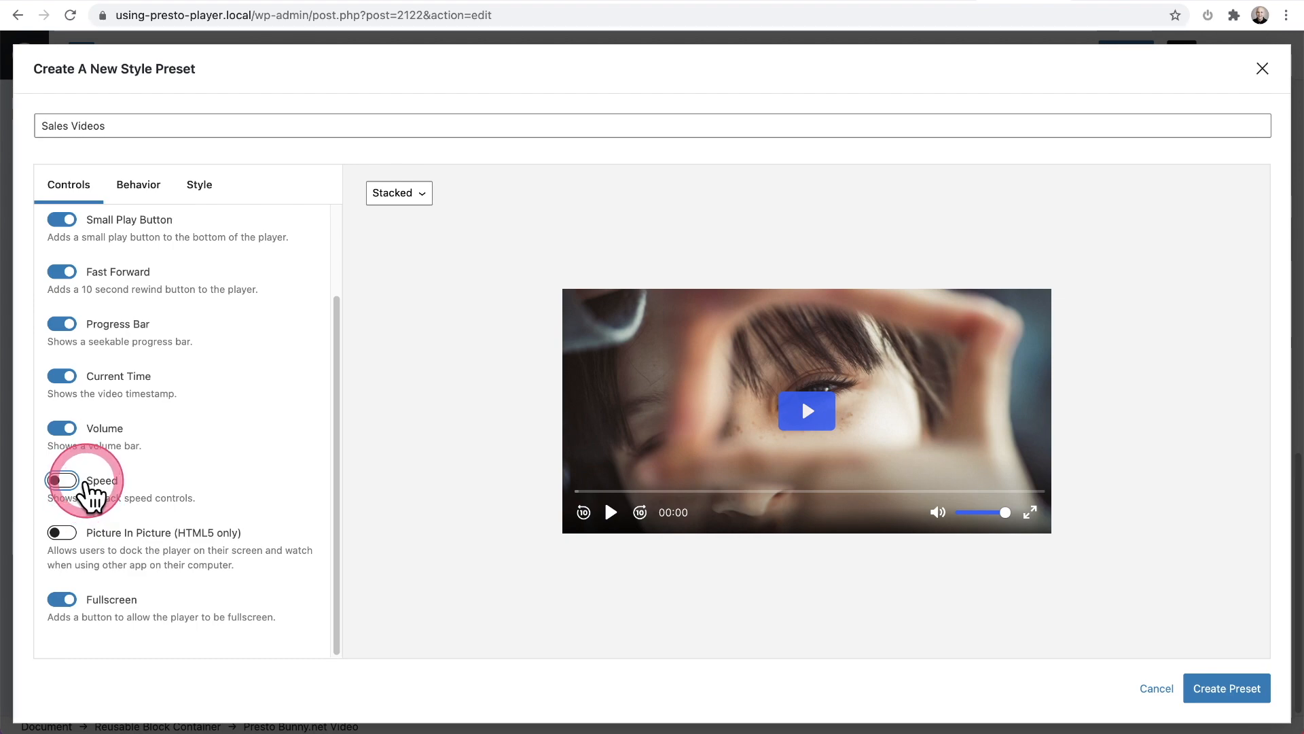
click(381, 475)
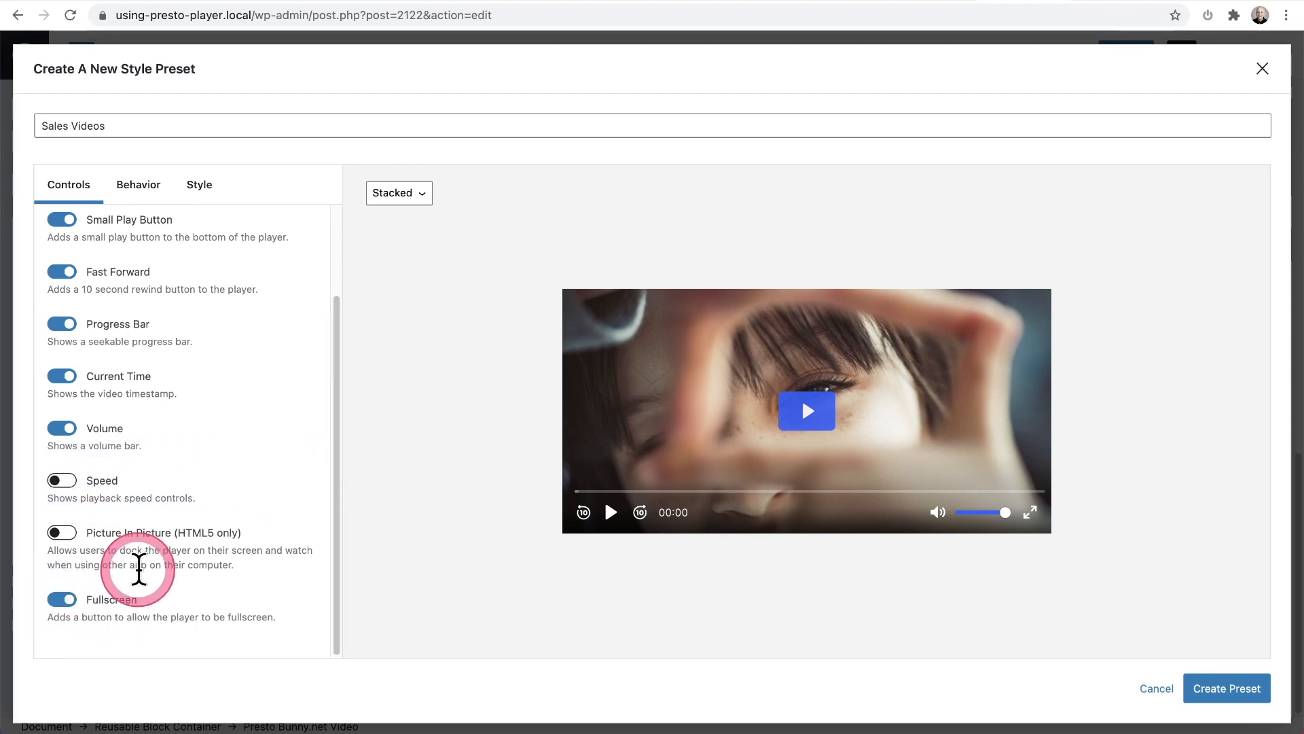
scroll(140, 540, up, 2)
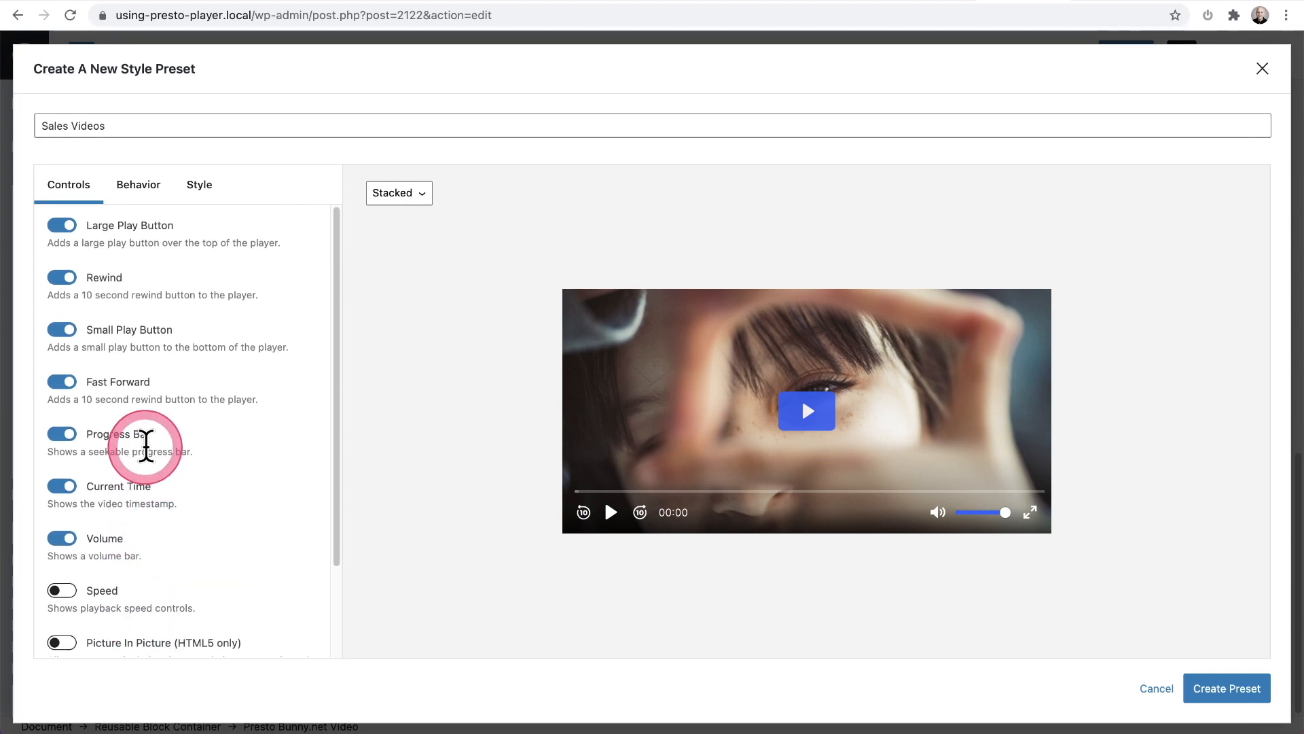
Step: Try the Save Play Position and Sticky On Scroll behaviors for the preset, restoring both to off
click(128, 188)
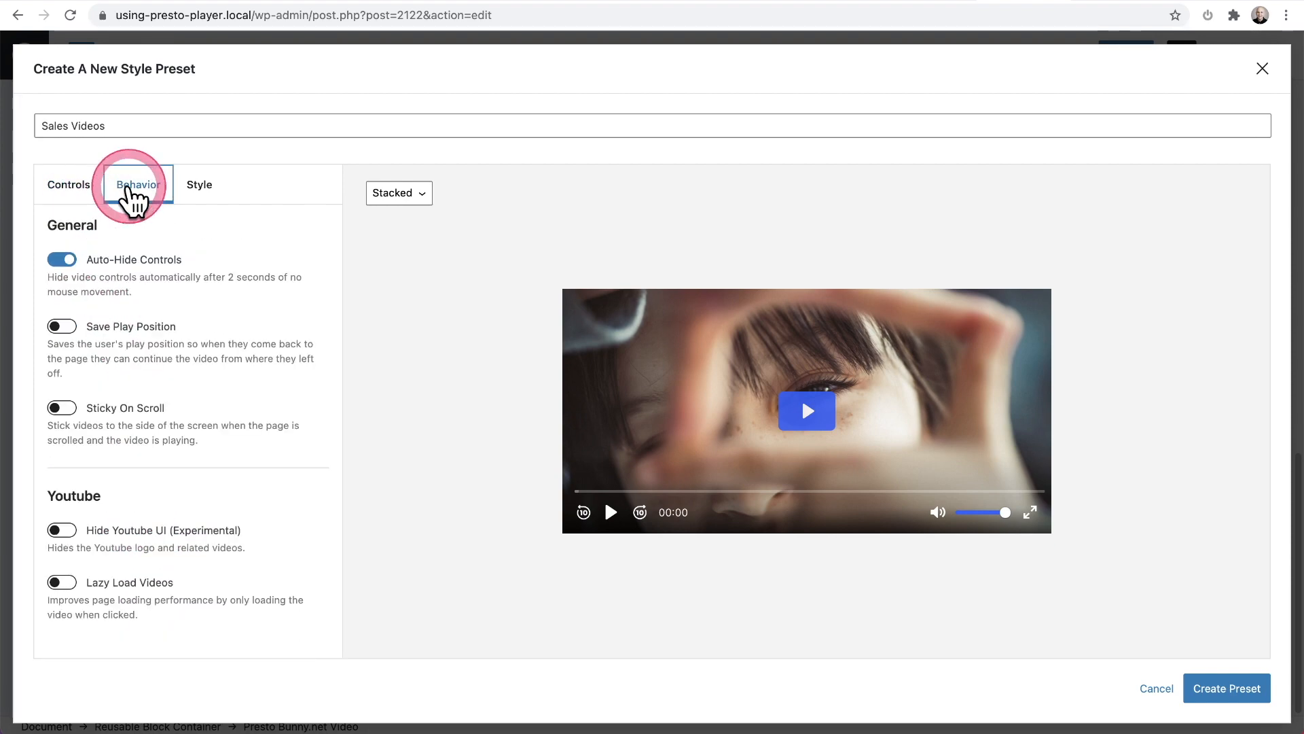
click(232, 249)
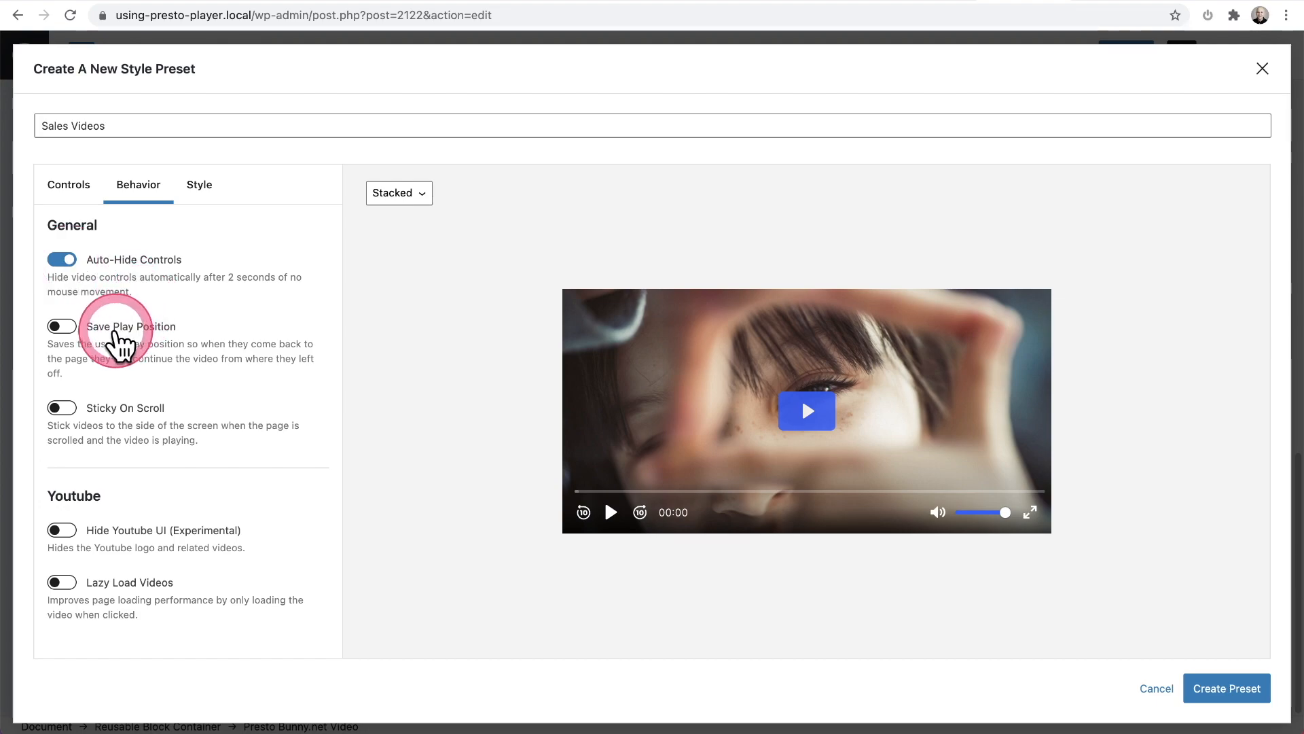
click(66, 328)
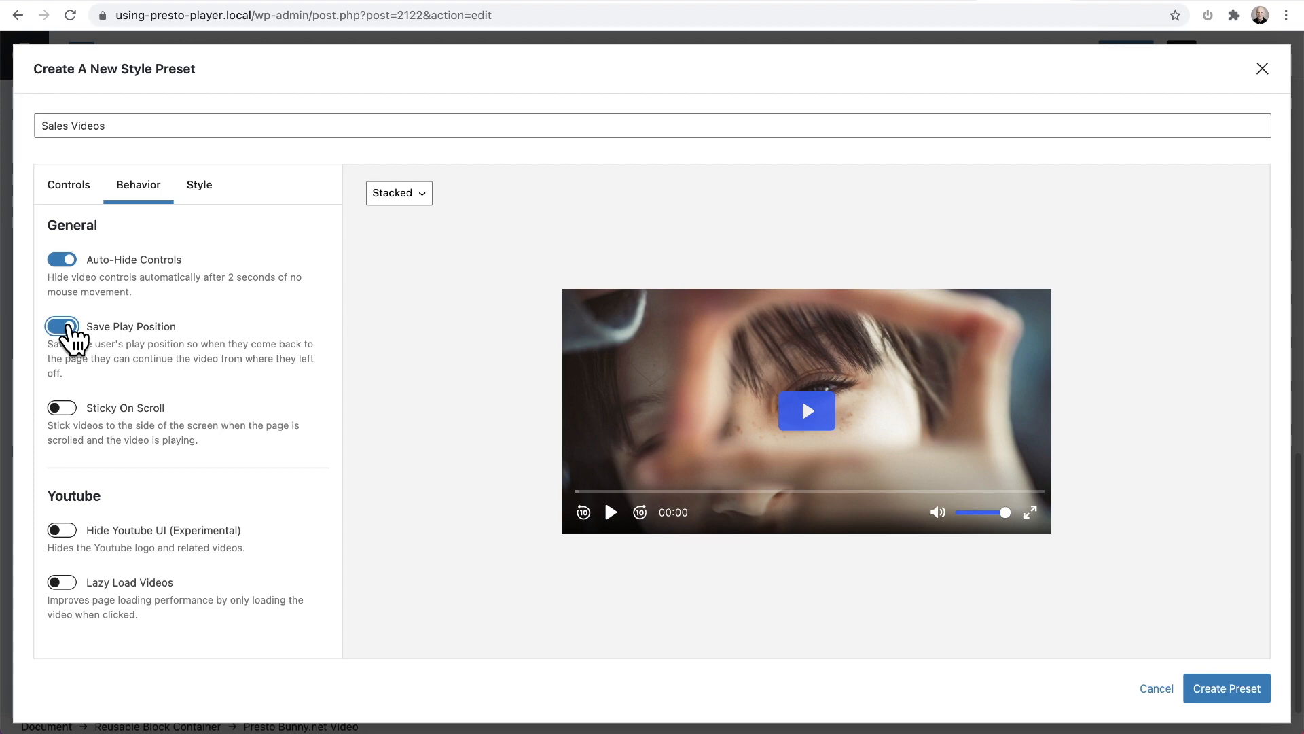
click(66, 411)
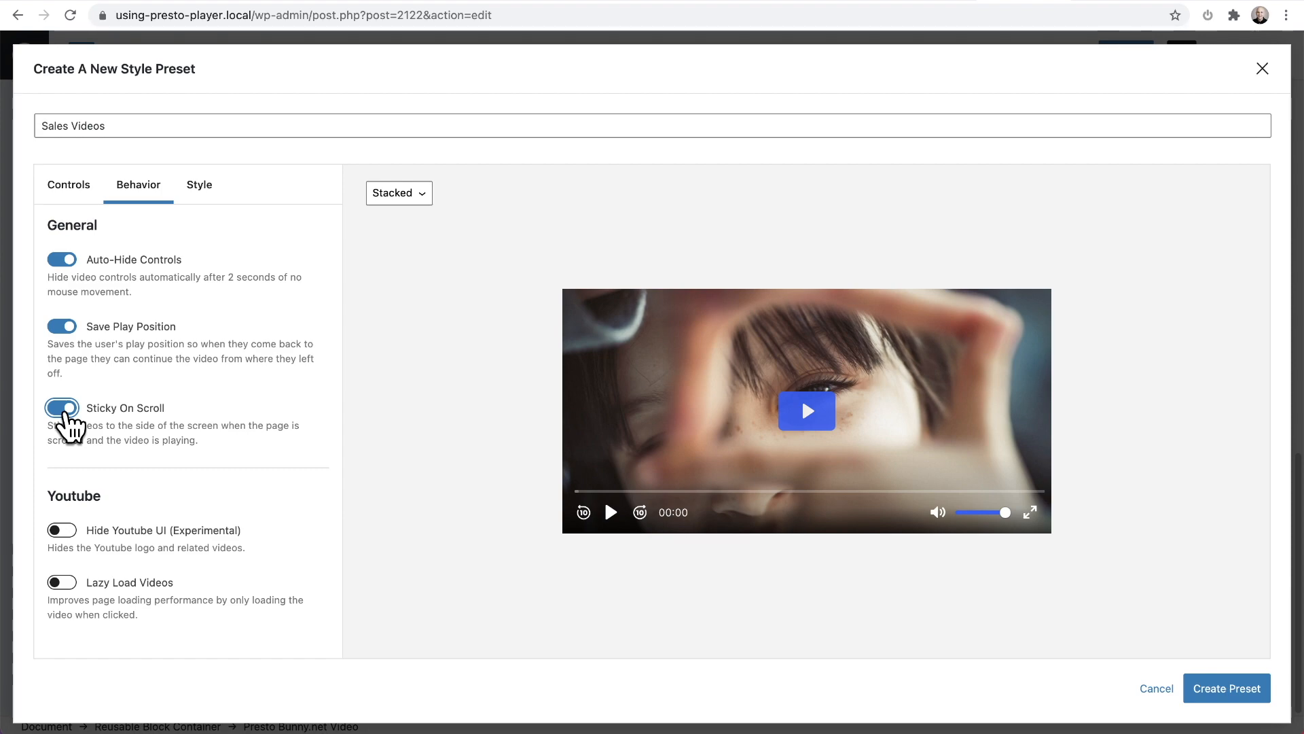
click(60, 408)
click(60, 328)
click(142, 371)
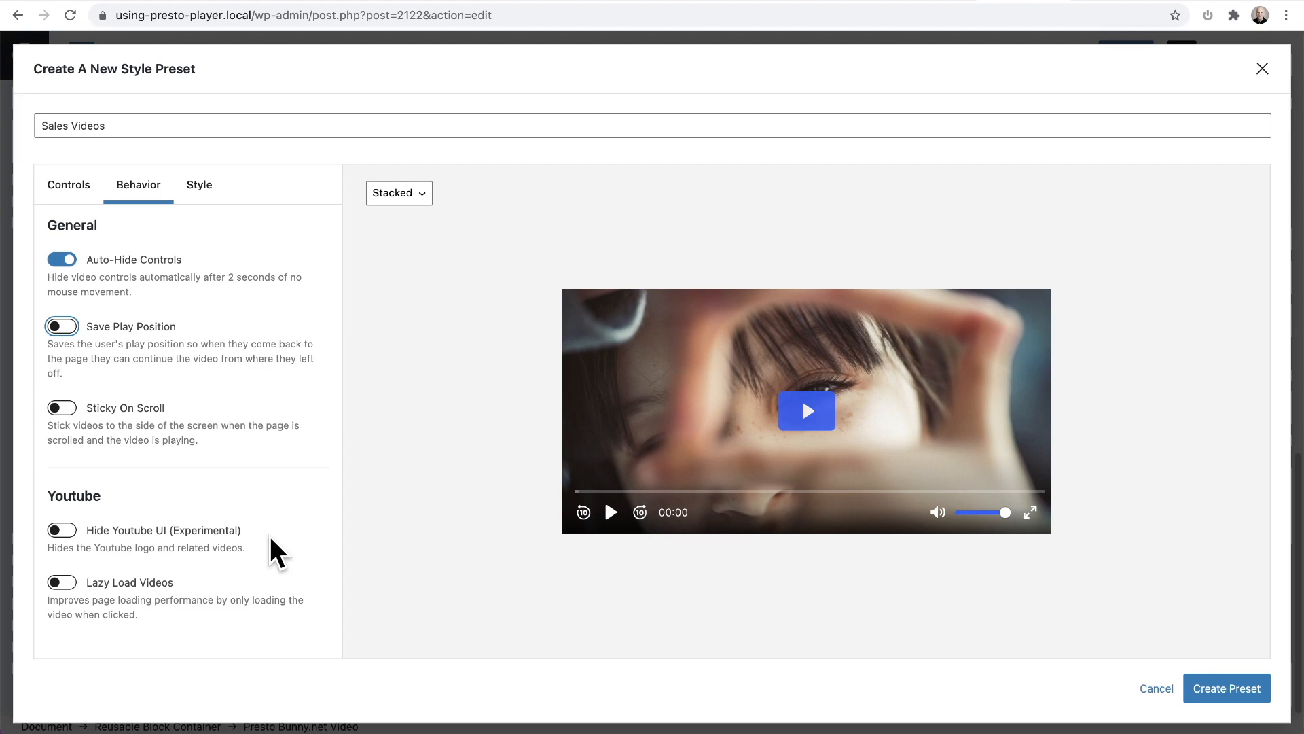
click(181, 571)
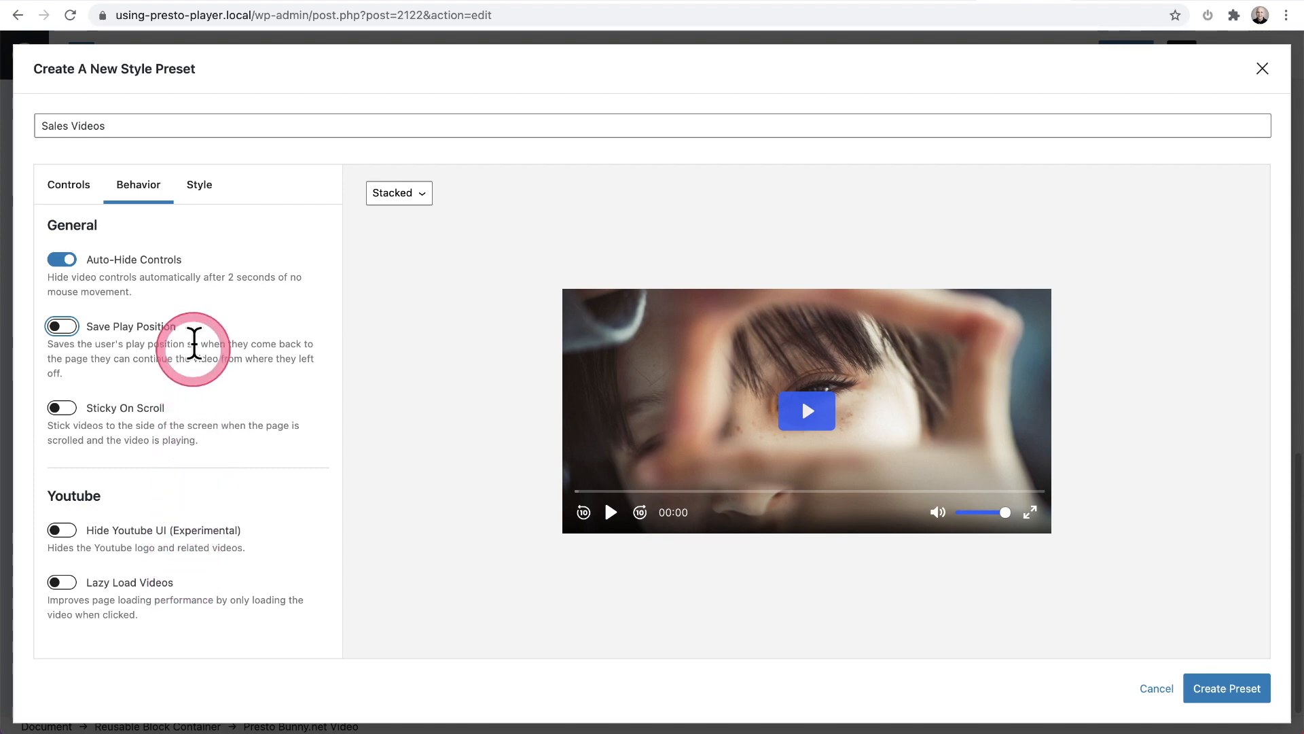
Step: Set the preset's player corner radius to 5 and its caption style to Full
click(199, 185)
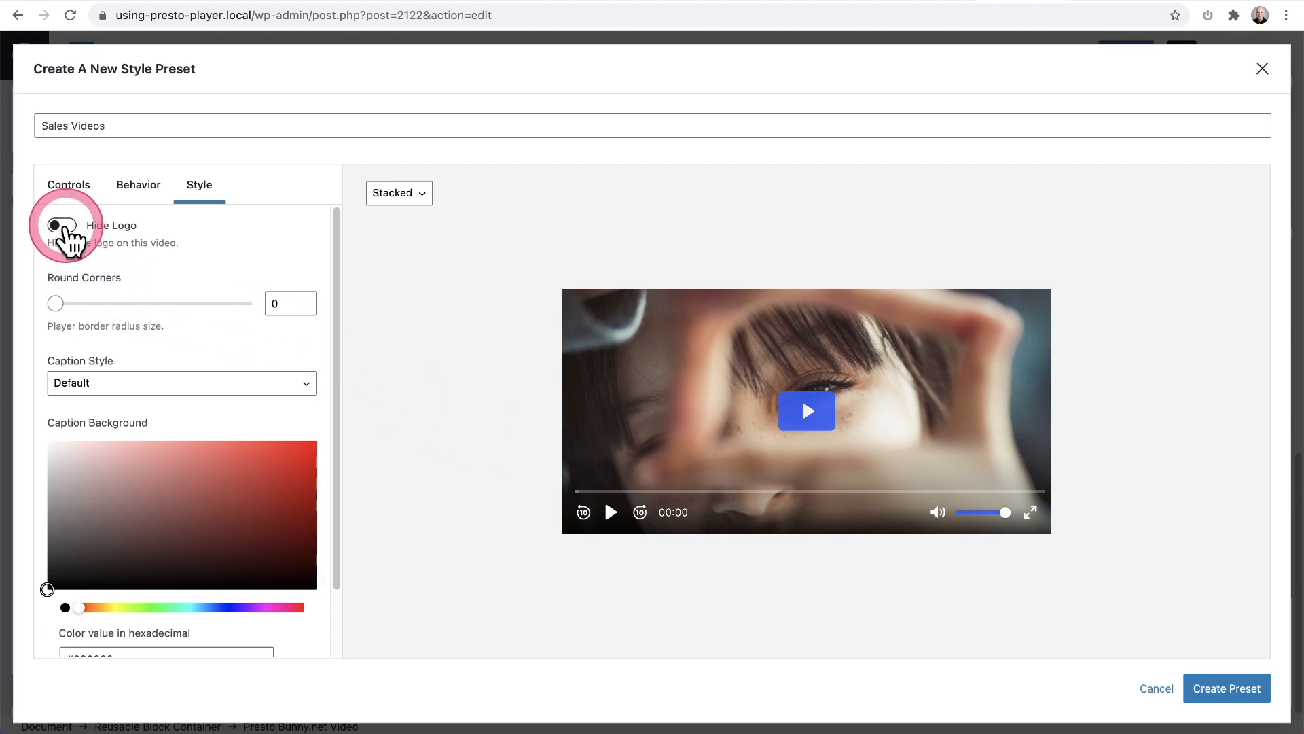
click(284, 303)
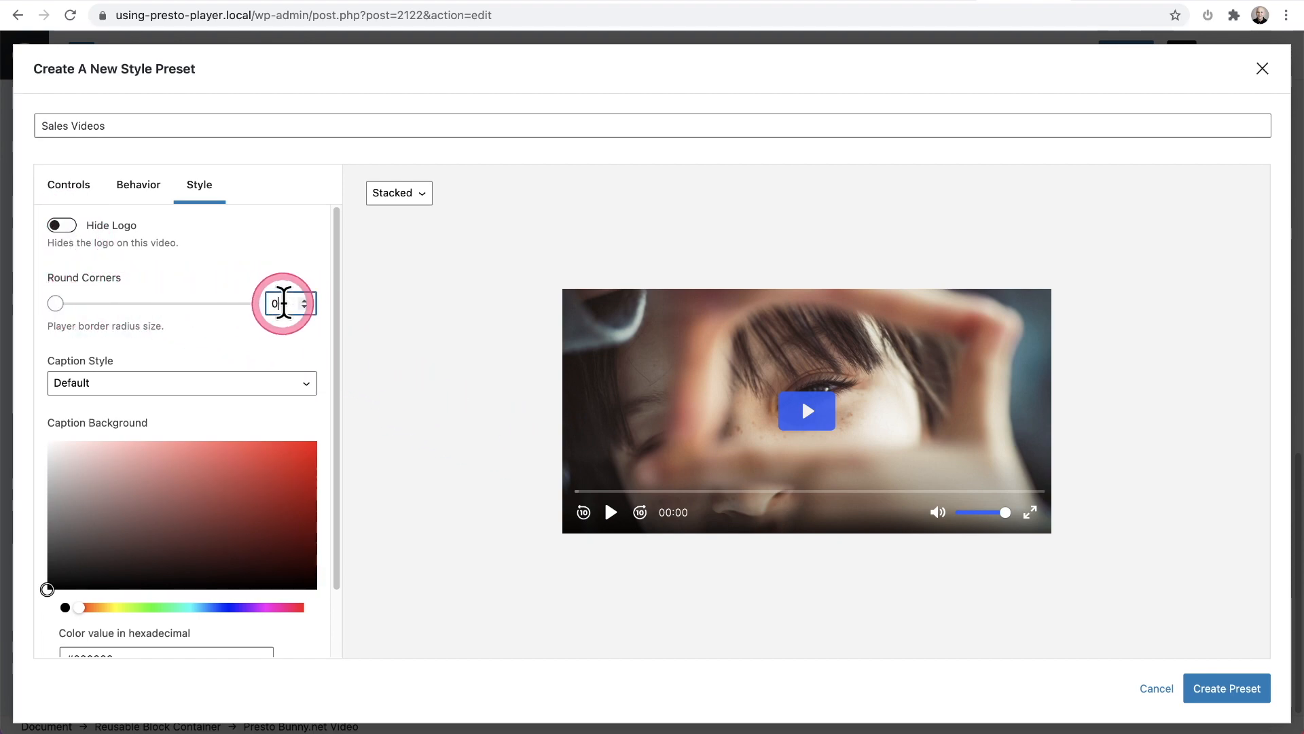
key(BackSpace)
text(5)
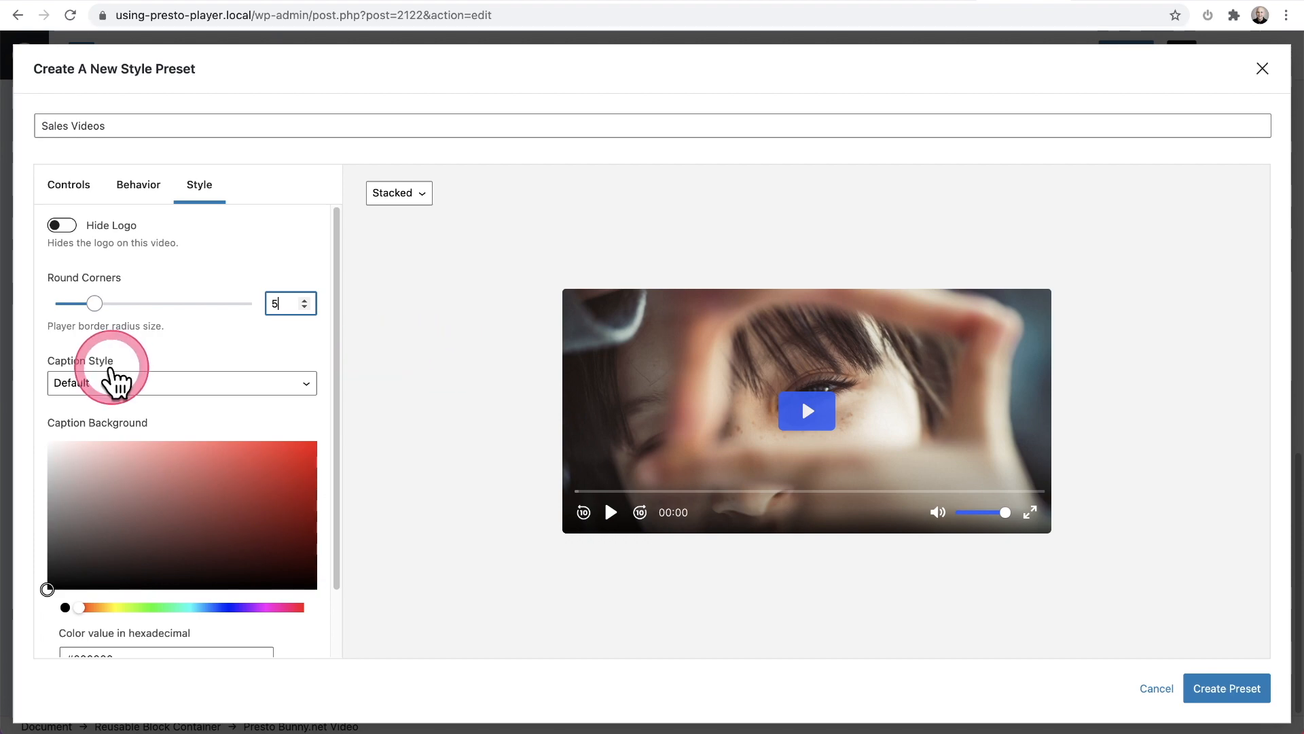
click(146, 384)
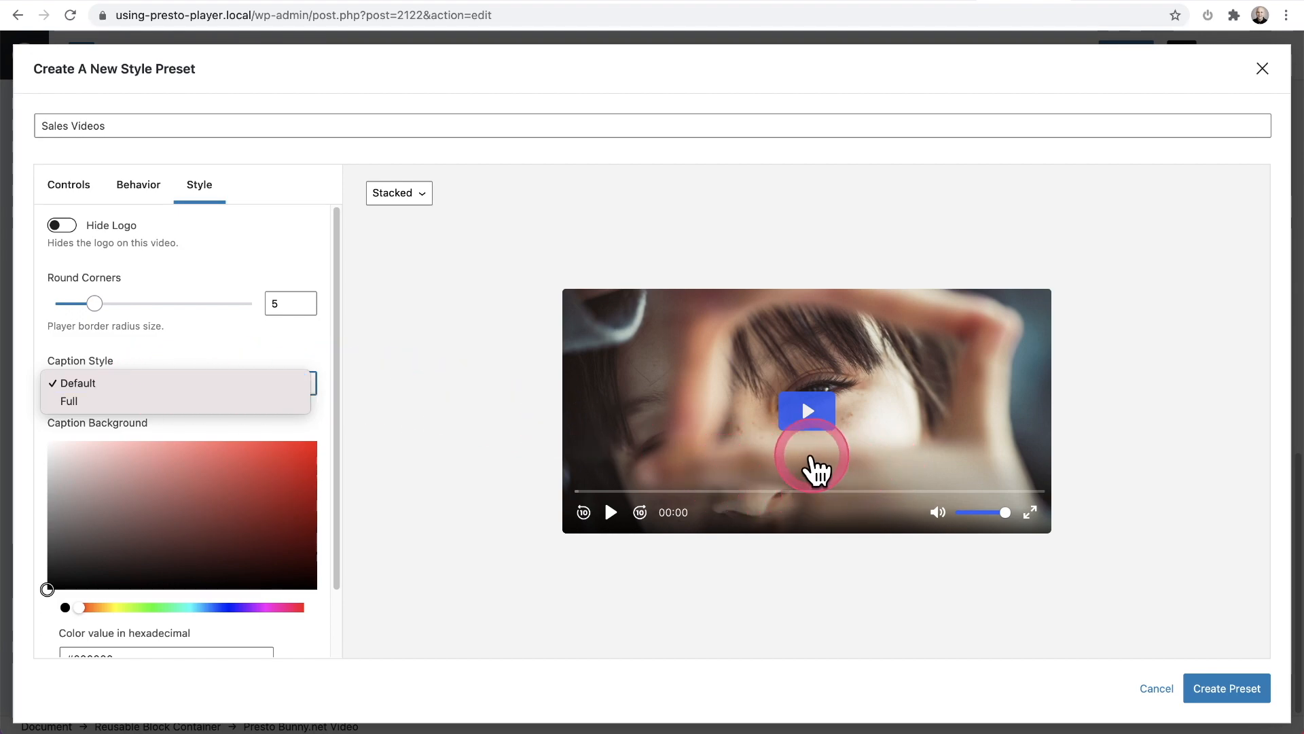
click(146, 402)
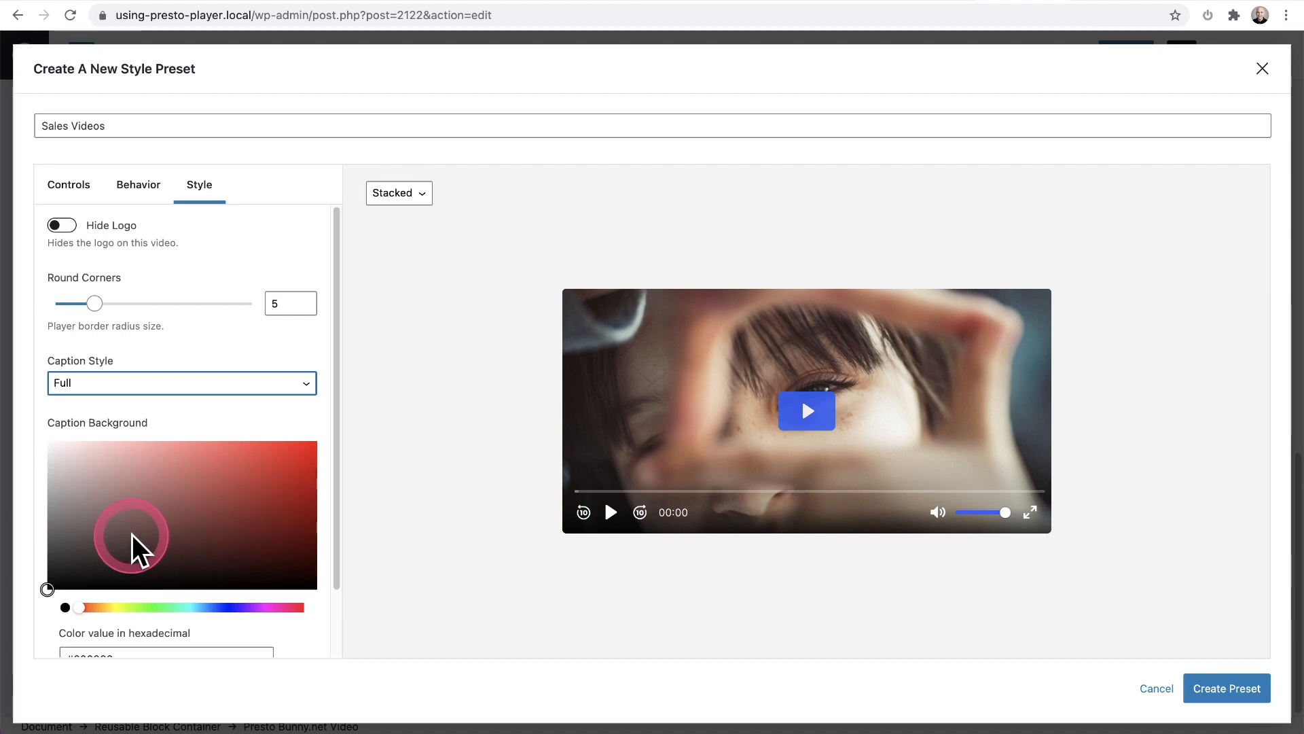
Step: Set the preset's caption background colour to dark blue #21356f
scroll(133, 544, down, 2)
drag(96, 551, 216, 541)
drag(27, 521, 235, 457)
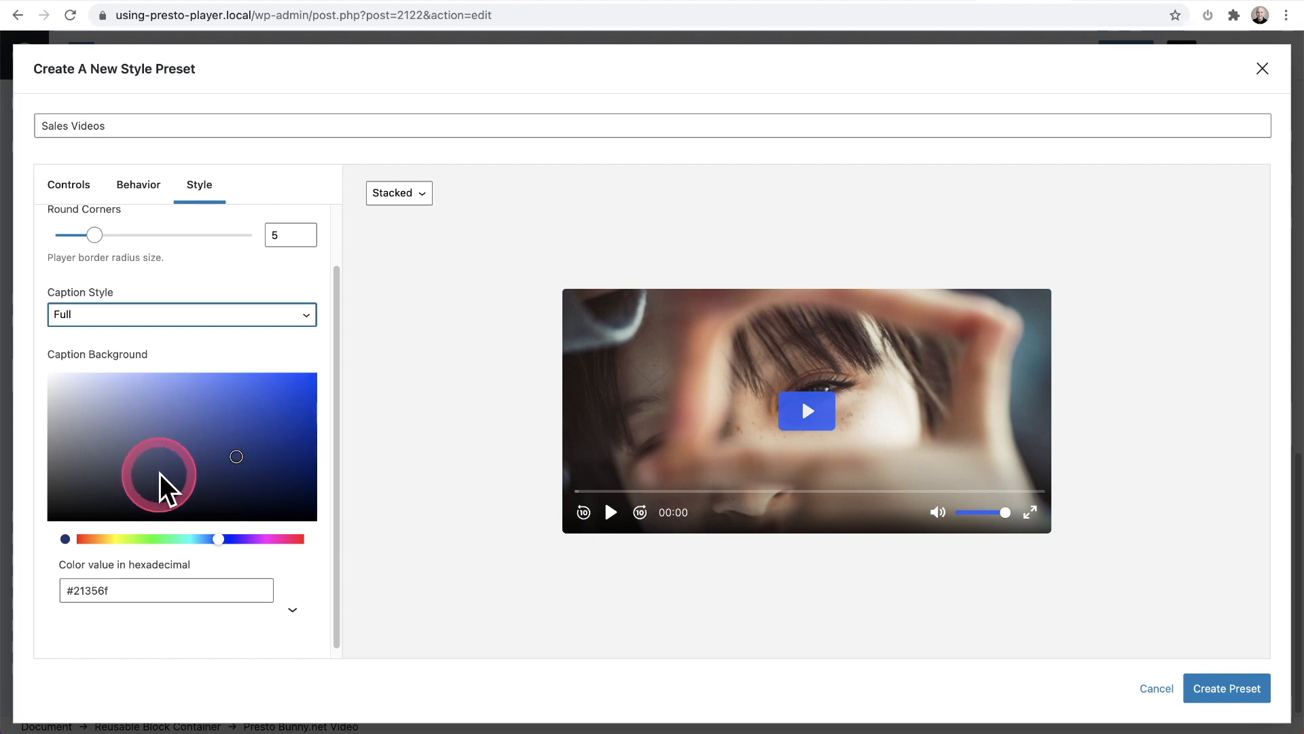
scroll(161, 468, up, 2)
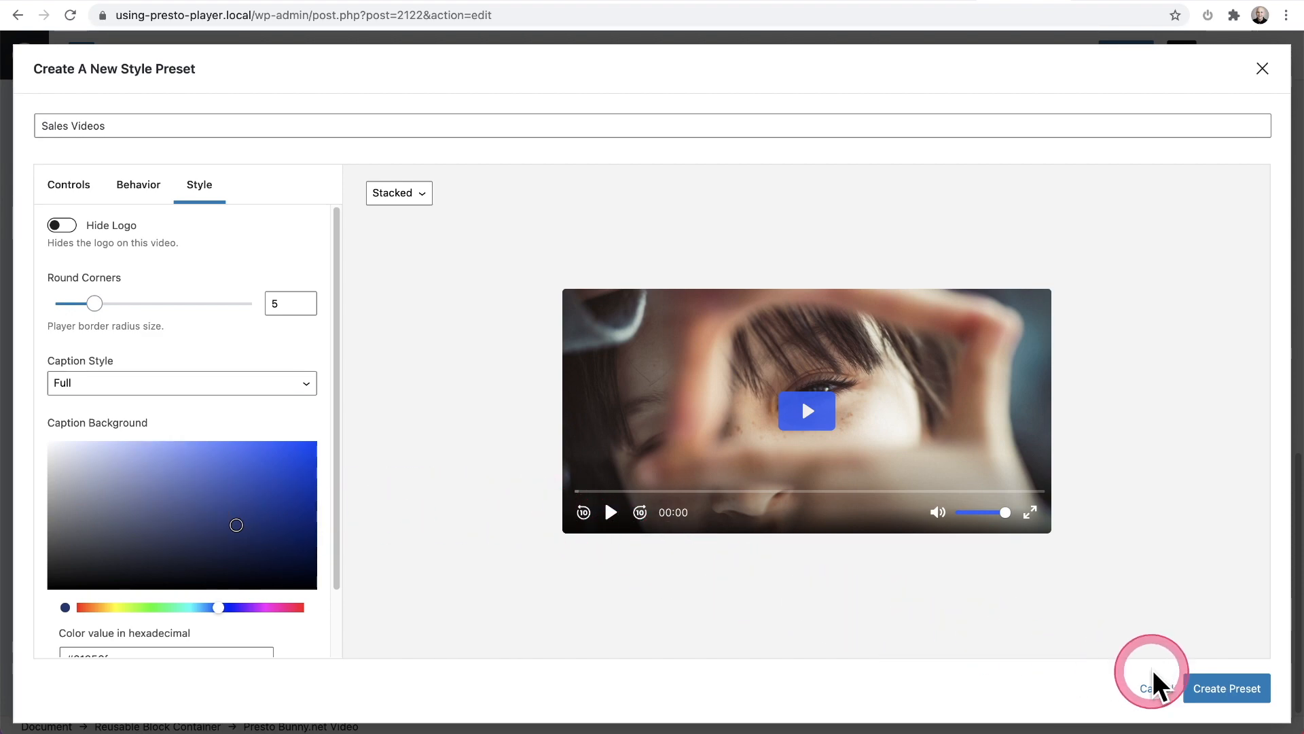
Step: Create the Sales Videos preset and update the Sales Video media item
click(1230, 688)
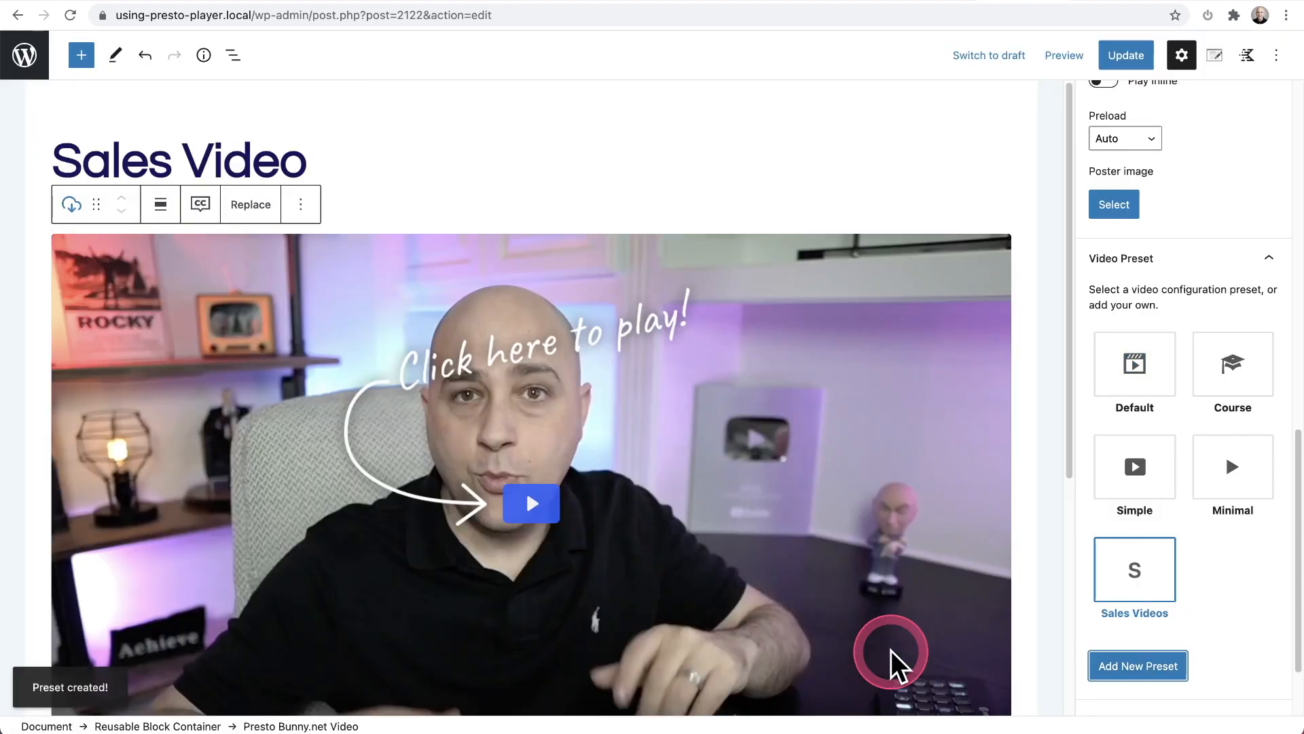
mouse_move(1118, 601)
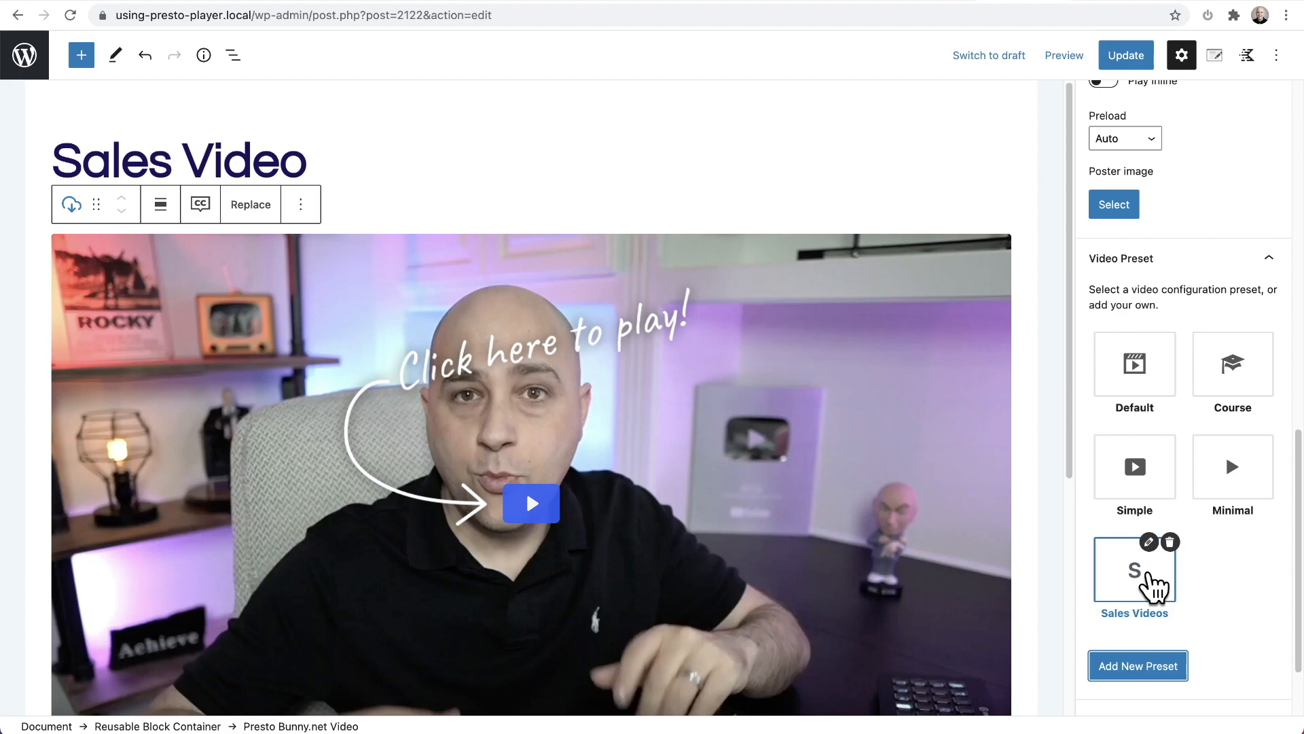
click(1126, 55)
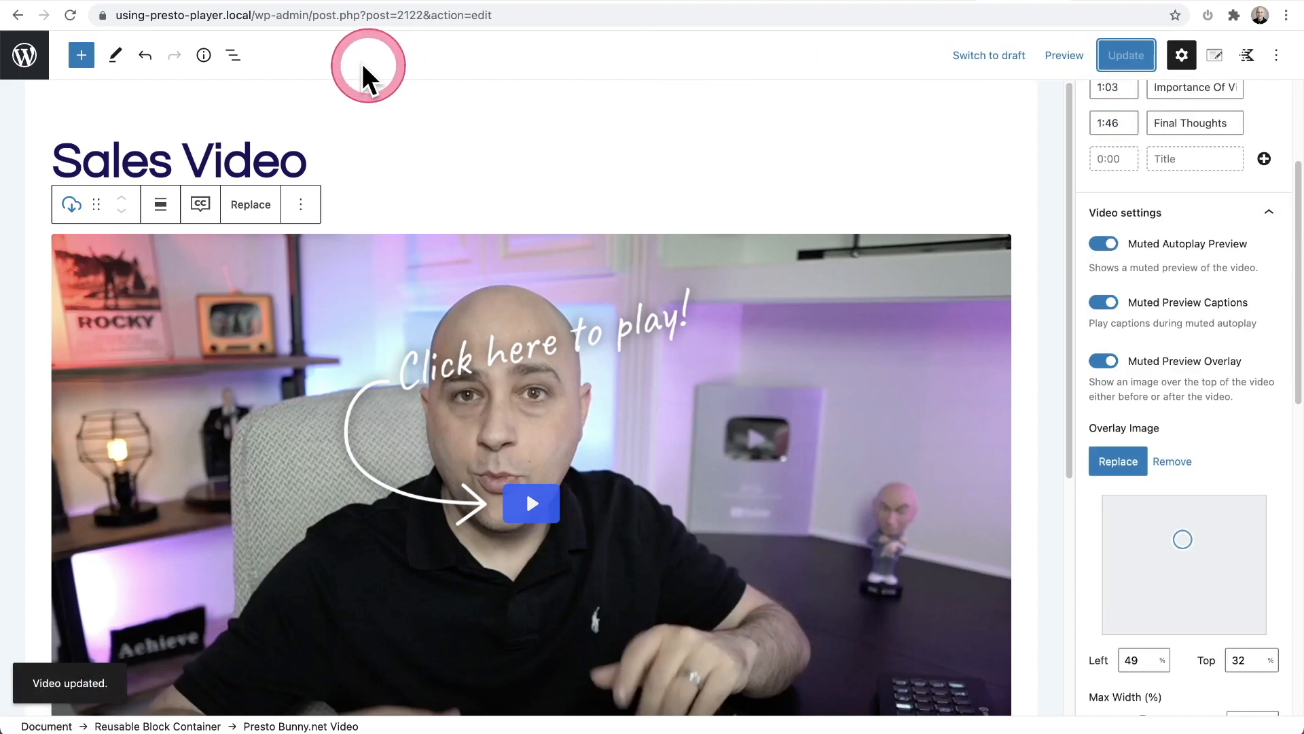
Step: Leave the video editor and view the published Presto Chapters post on the site
click(25, 54)
mouse_move(109, 124)
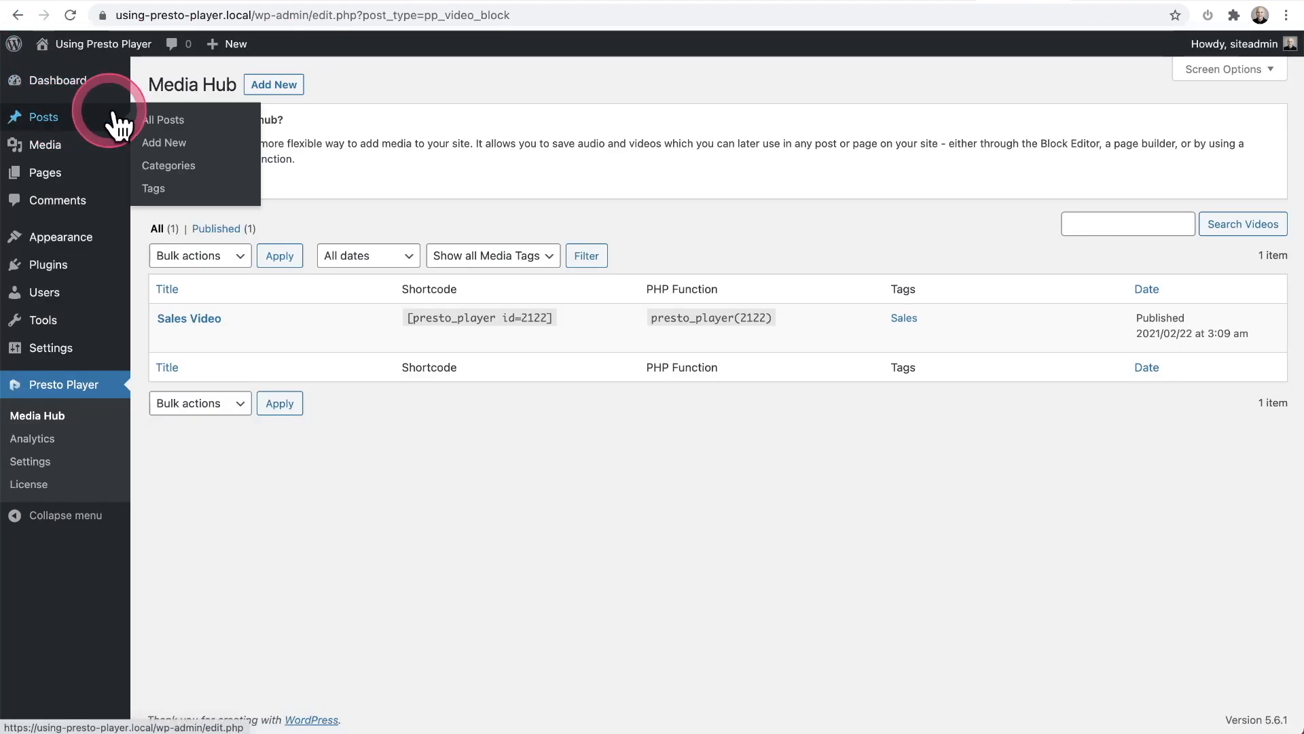
click(212, 124)
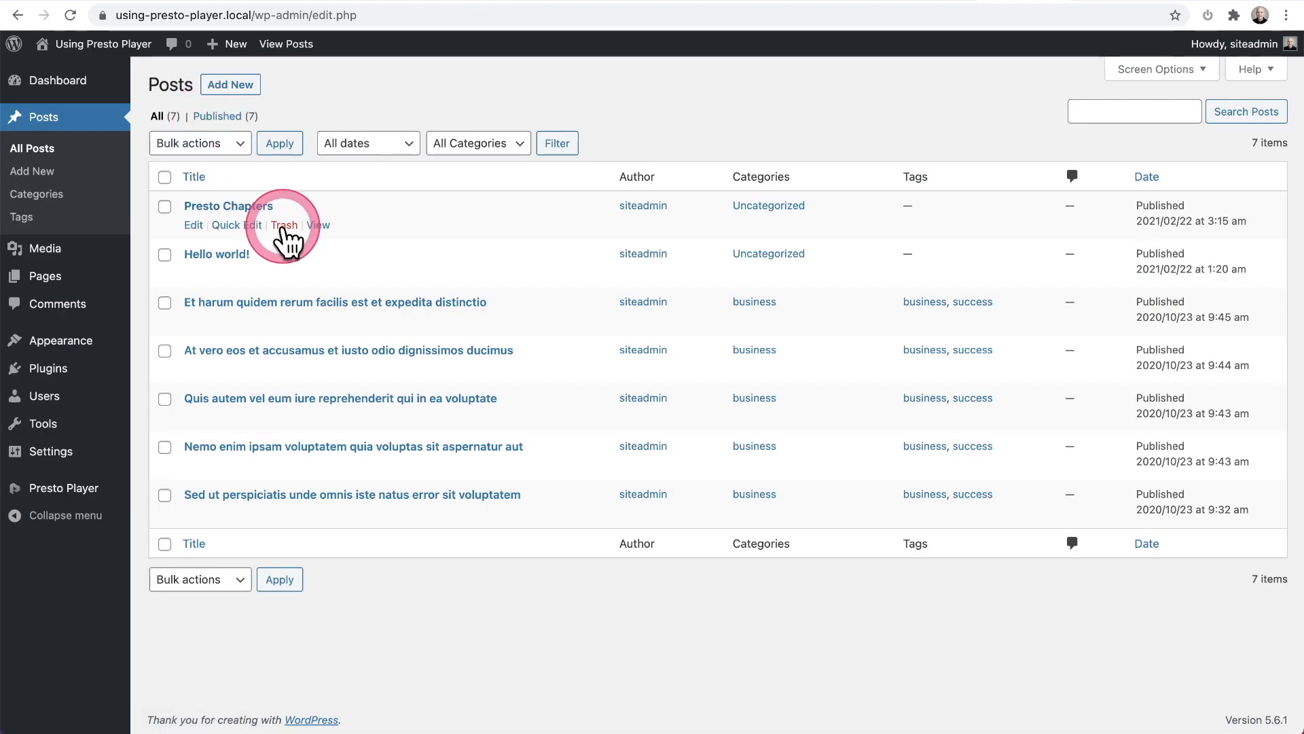
click(321, 228)
Step: Check the sales video's muted preview captions in the post, play it, and open the player's settings
scroll(382, 252, down, 6)
scroll(224, 256, up, 2)
click(366, 553)
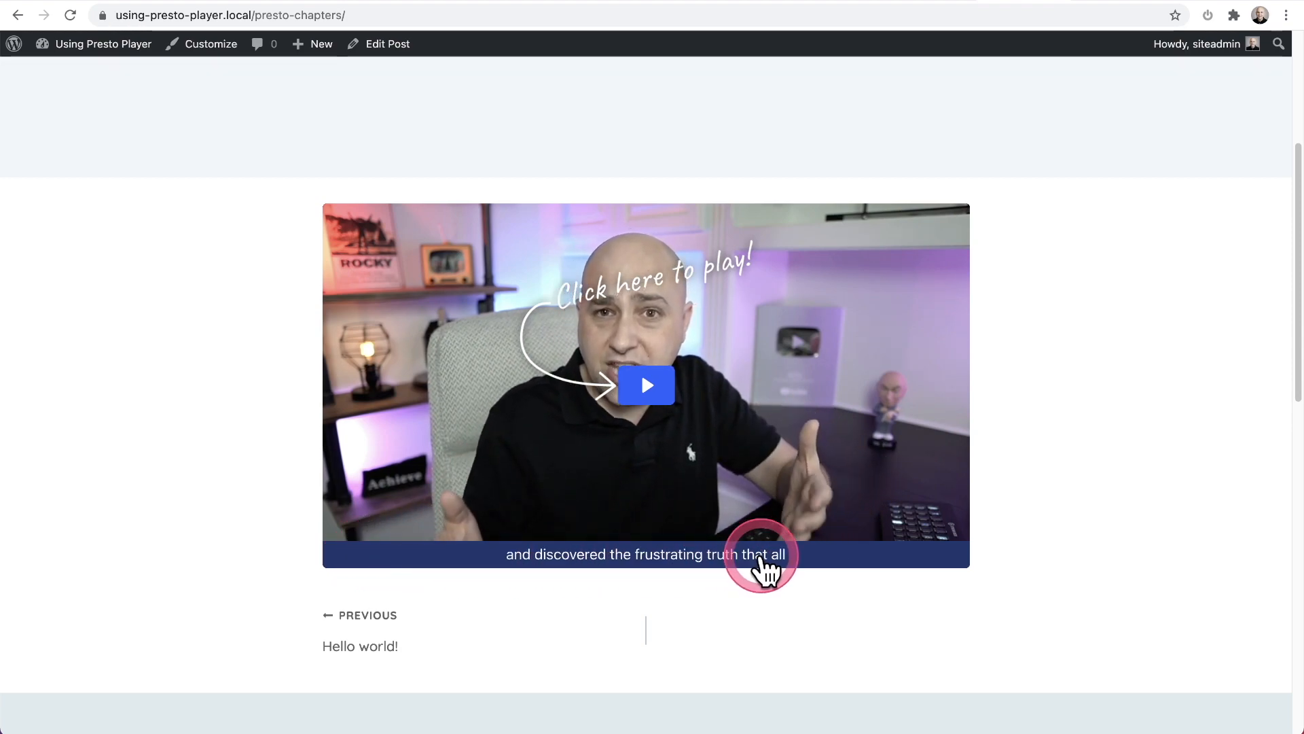
click(646, 386)
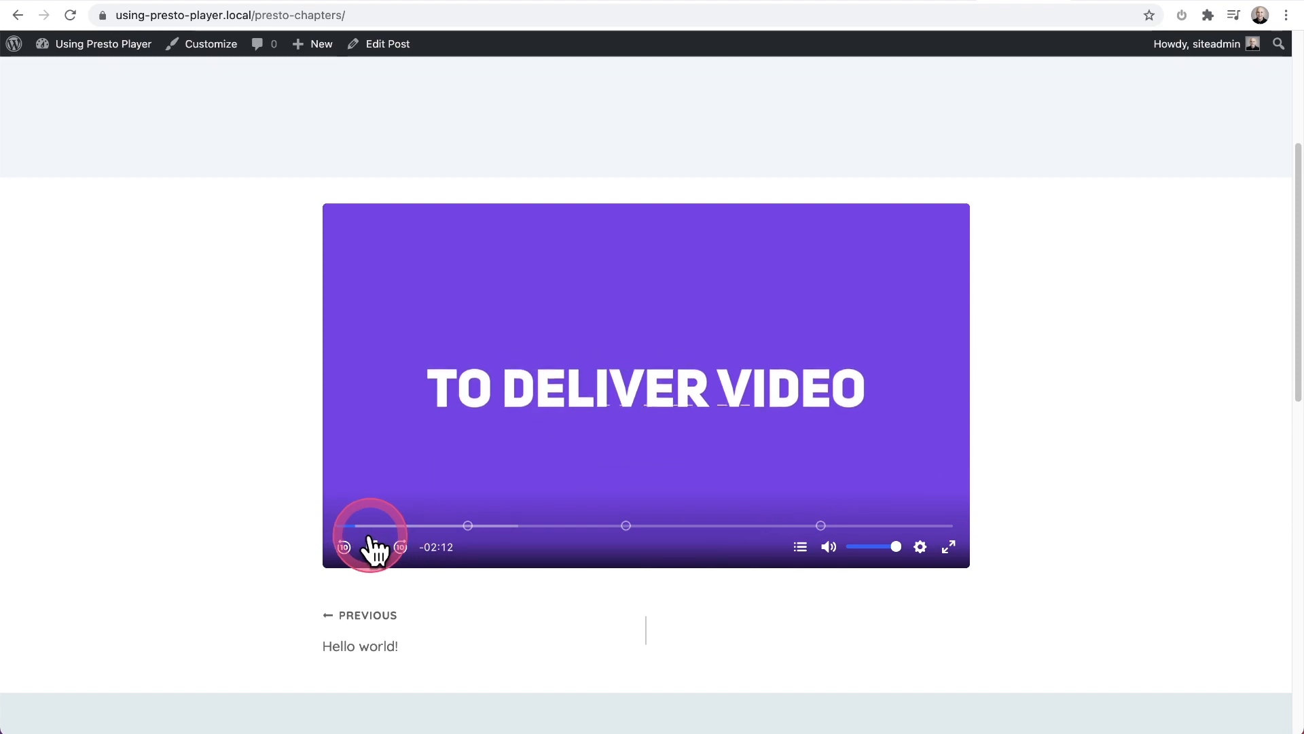
click(921, 547)
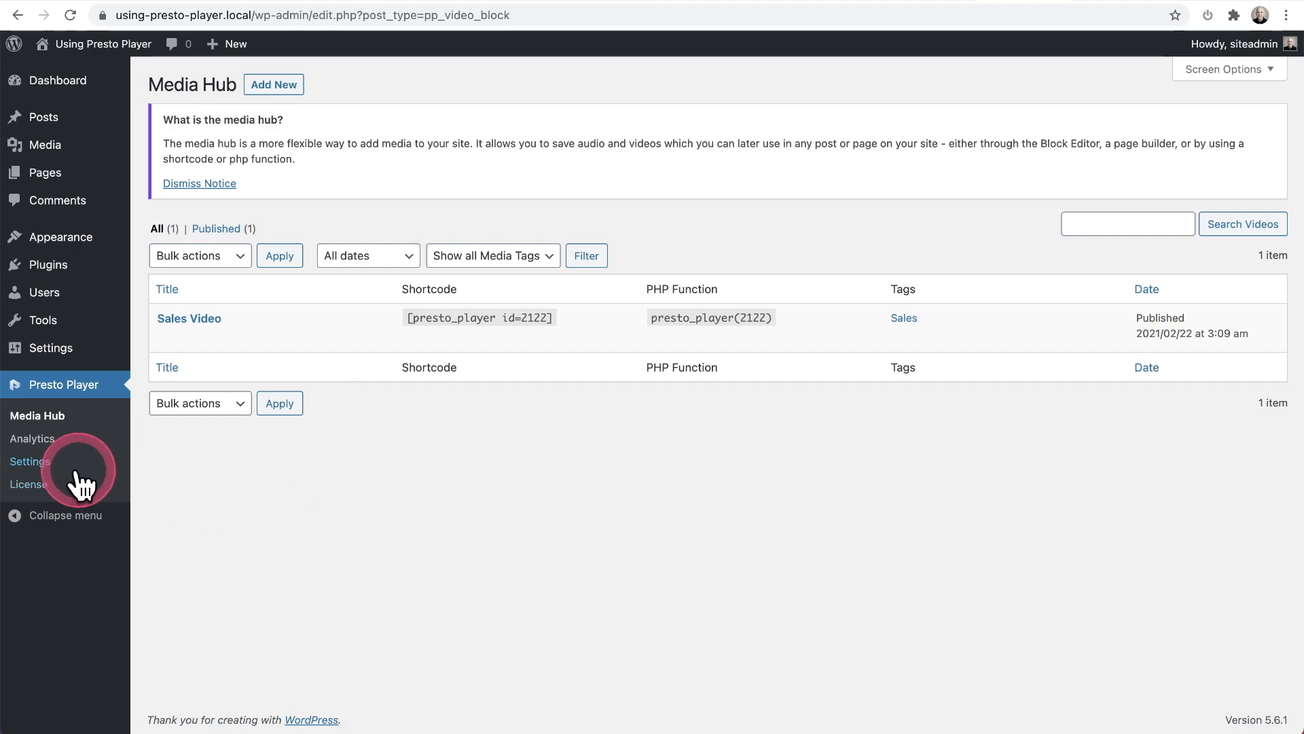
Step: Set the global brand color to #a345eb in Presto Player's settings and save the changes
click(42, 464)
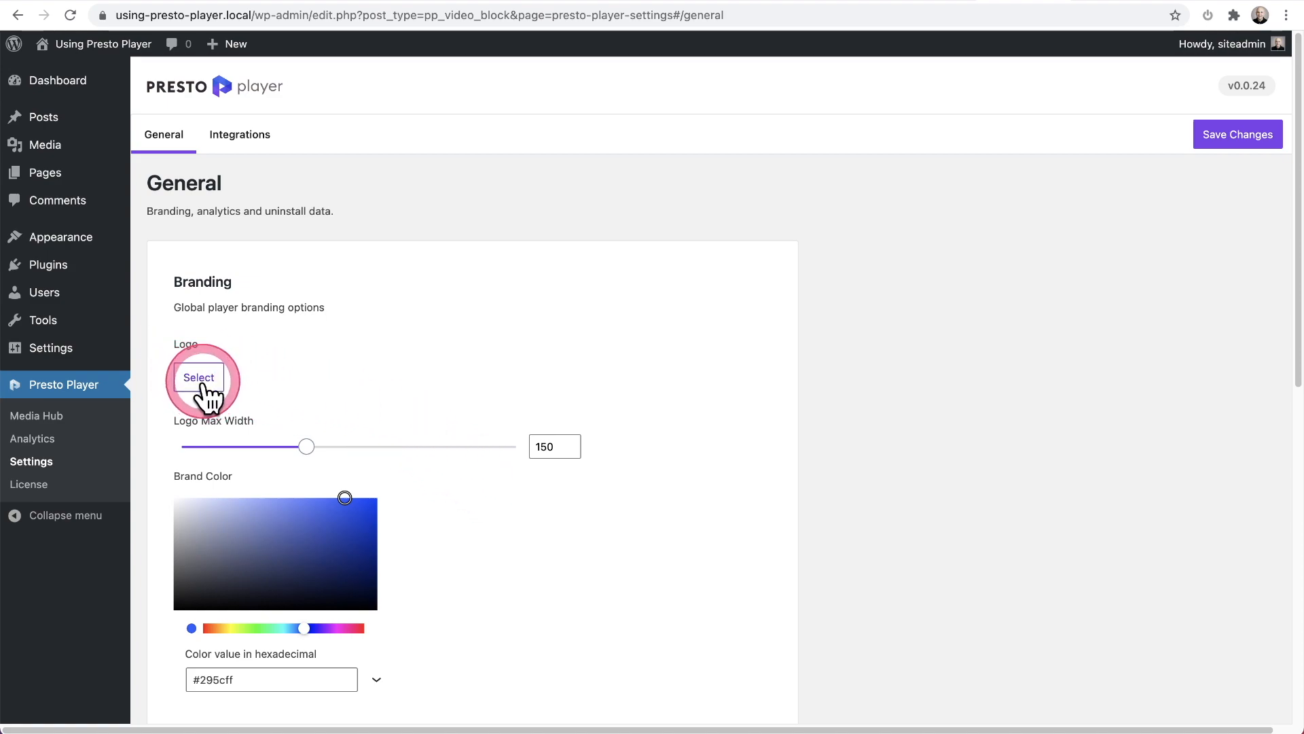
scroll(478, 490, down, 4)
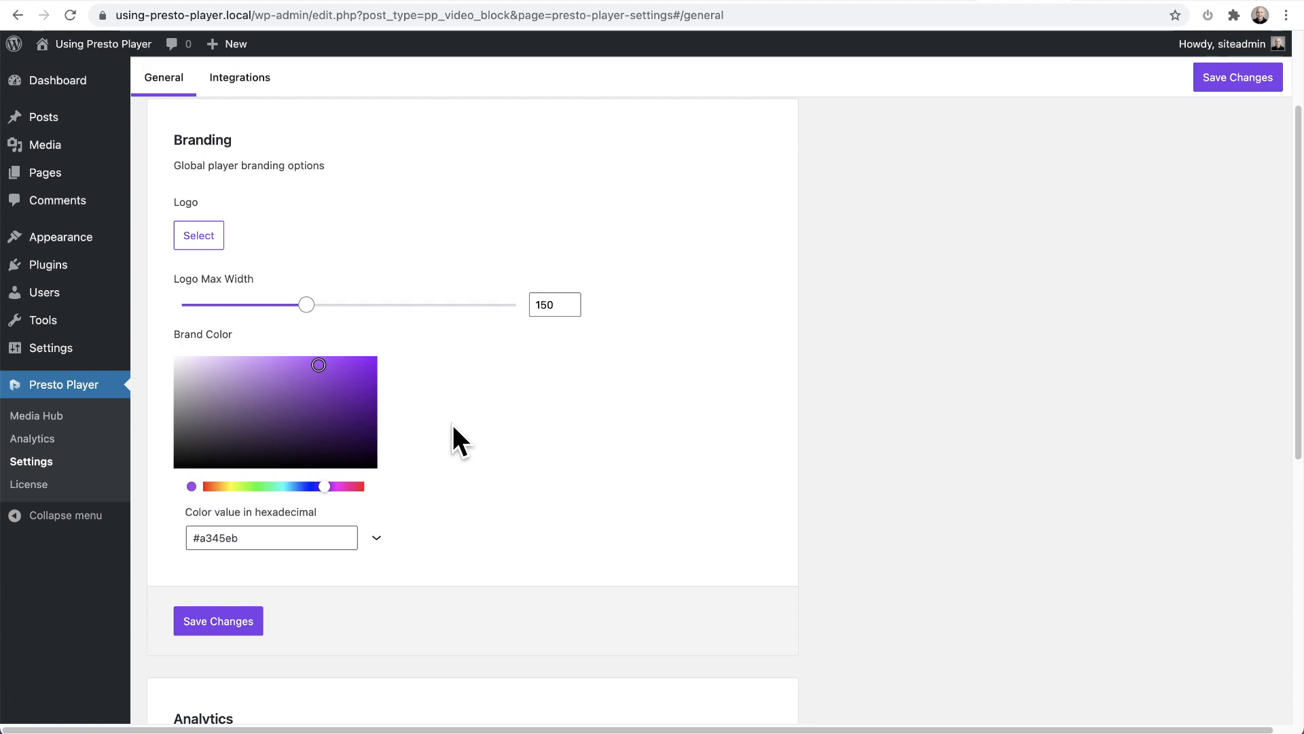
click(221, 620)
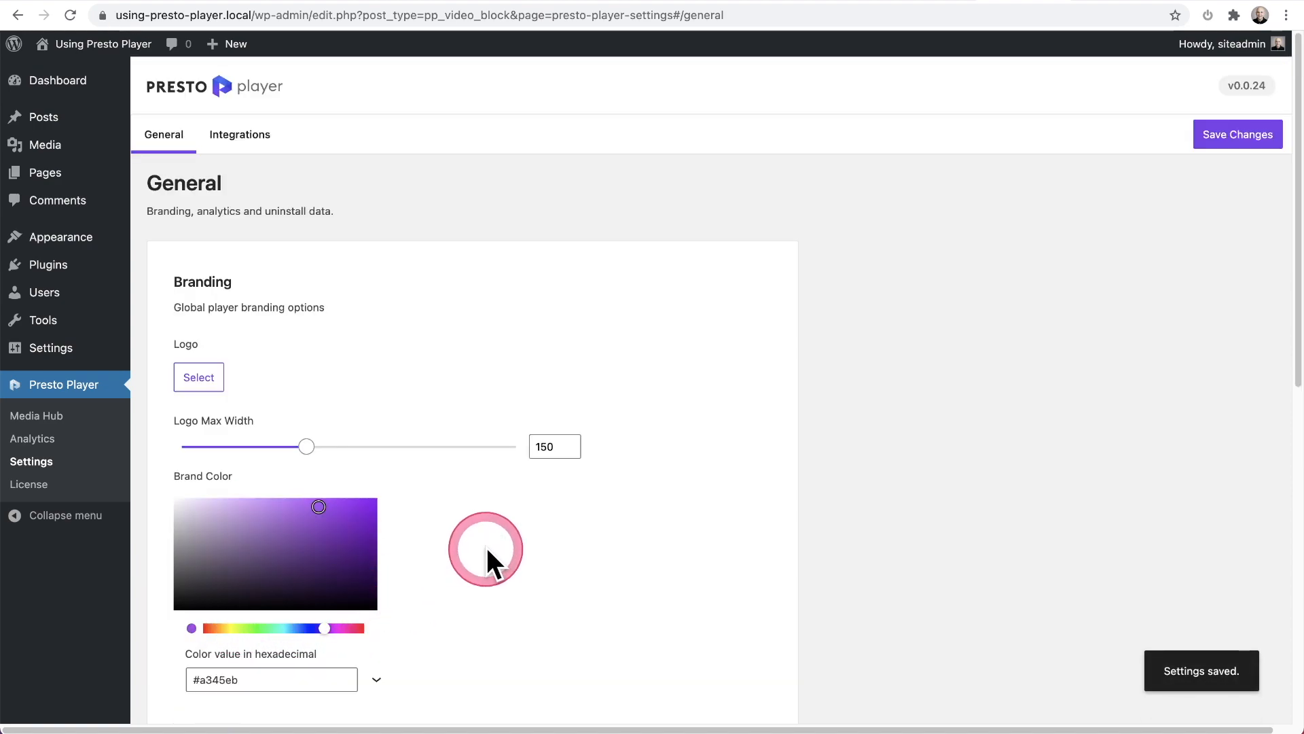
Step: Open Sales Video from the Media Hub and examine its video block's Global Player Branding options
click(47, 416)
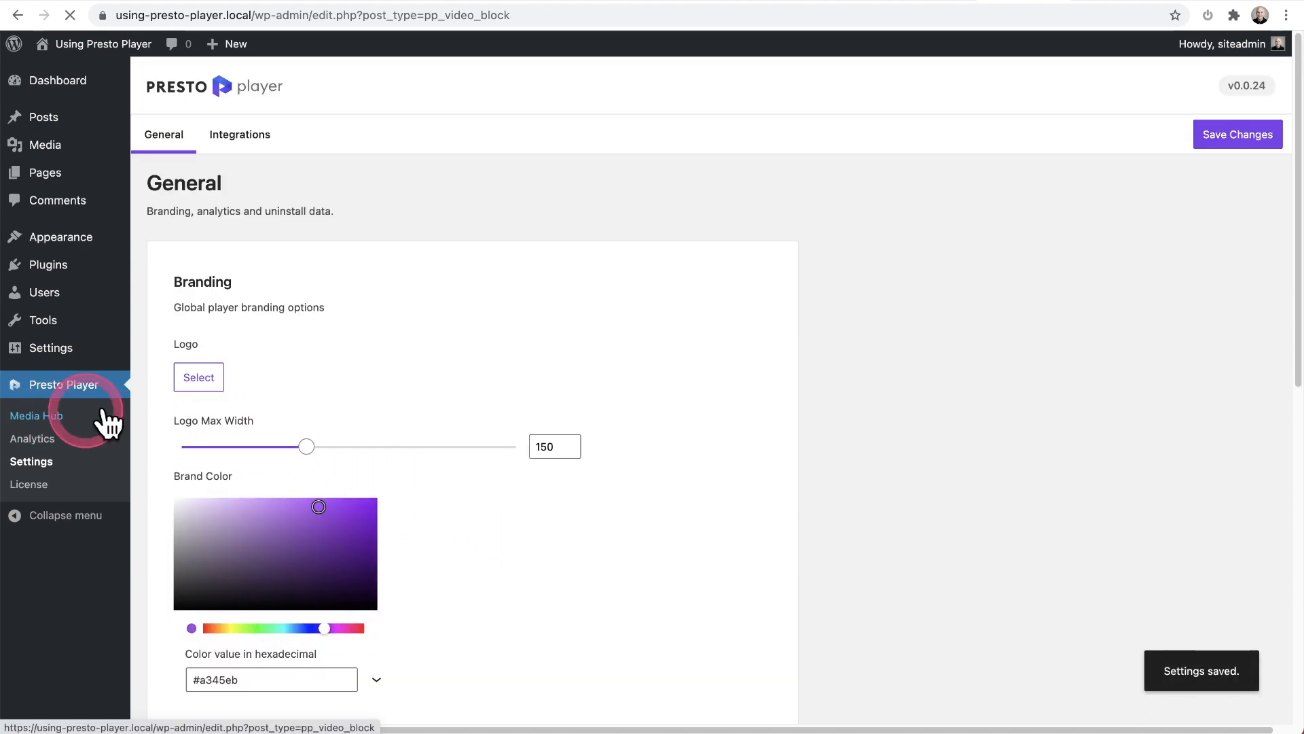
click(207, 318)
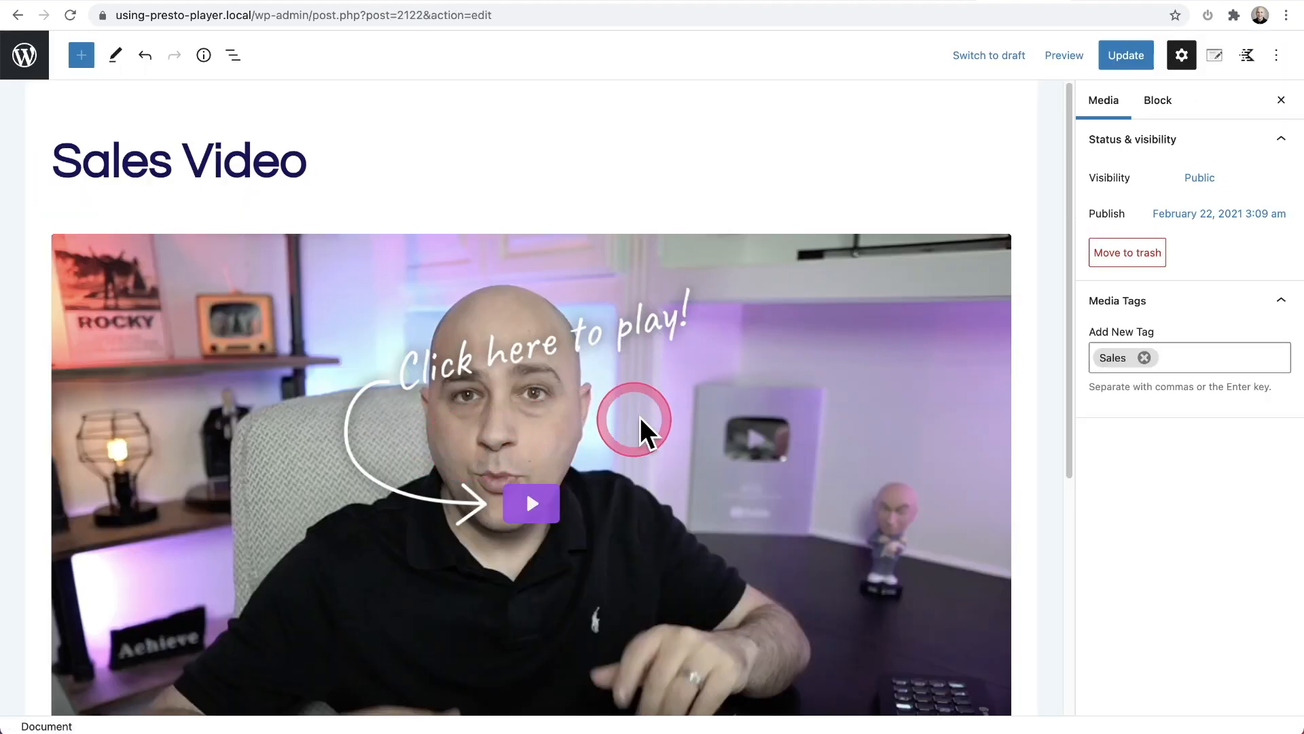
click(673, 428)
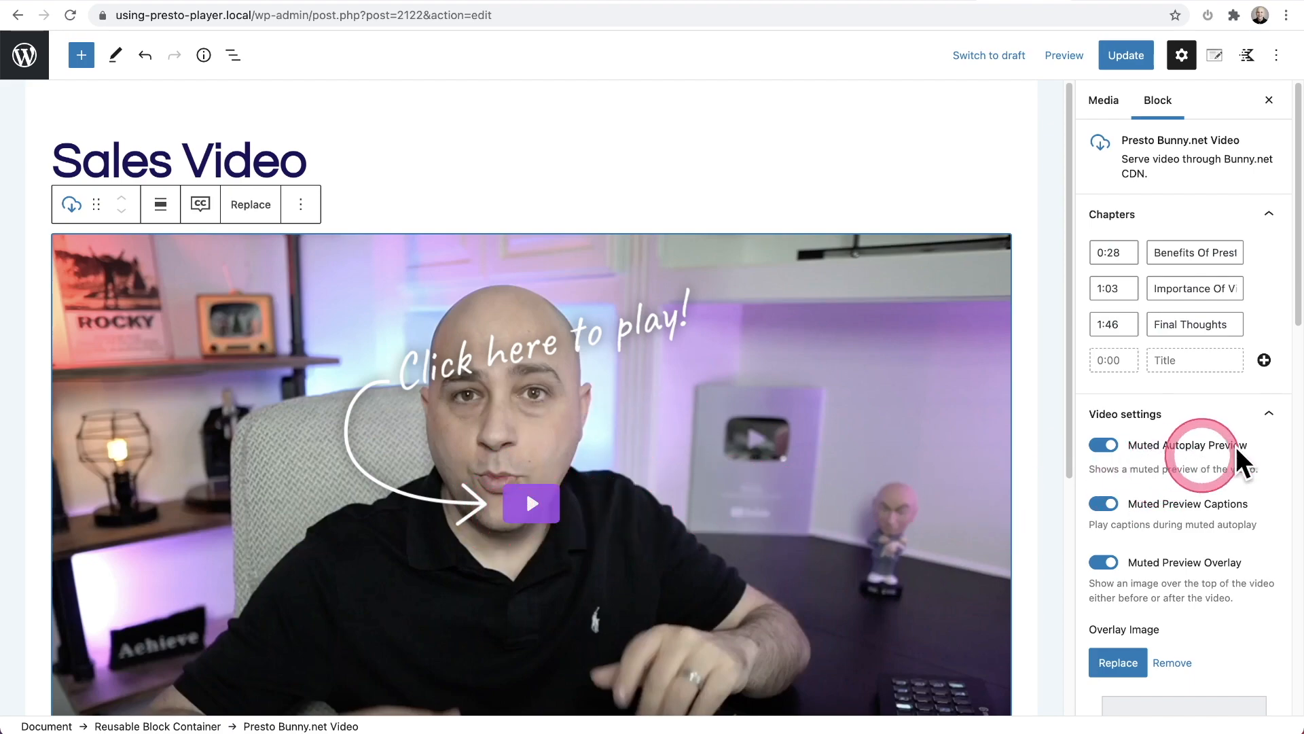
scroll(1199, 455, down, 8)
scroll(1202, 454, down, 7)
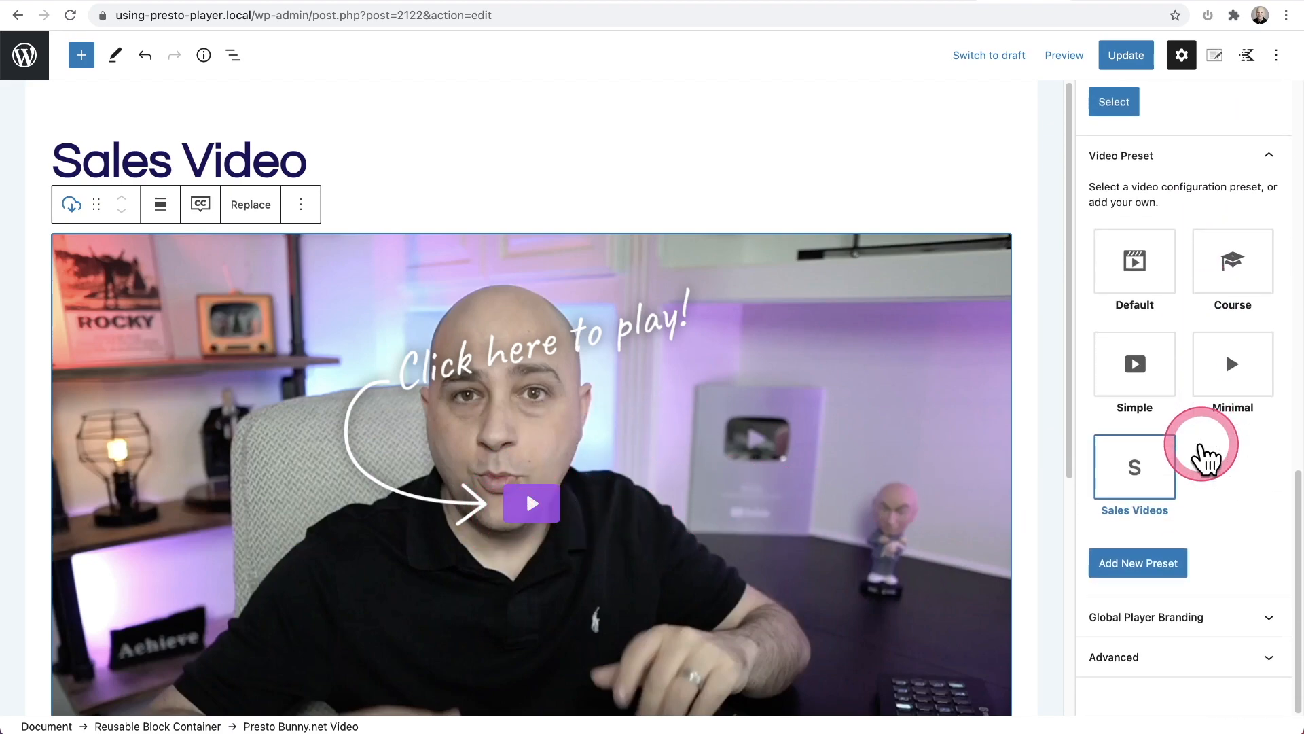
click(1121, 633)
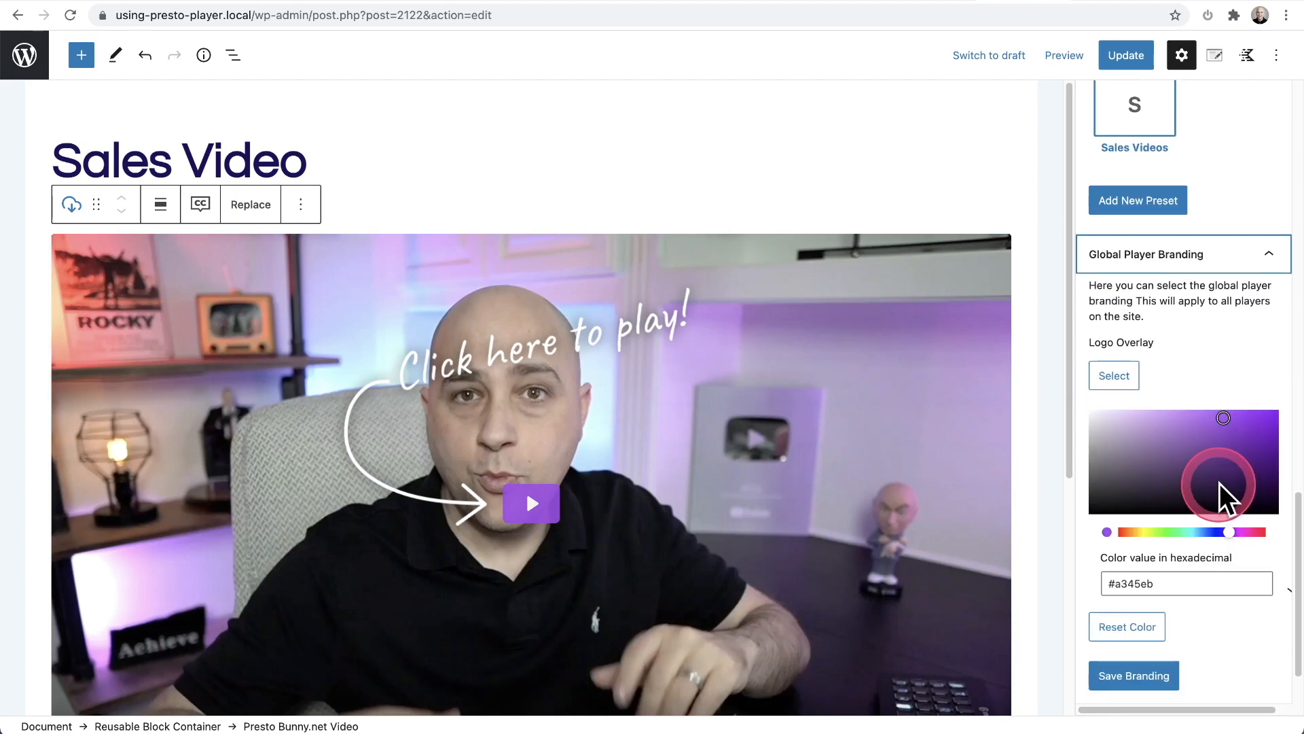
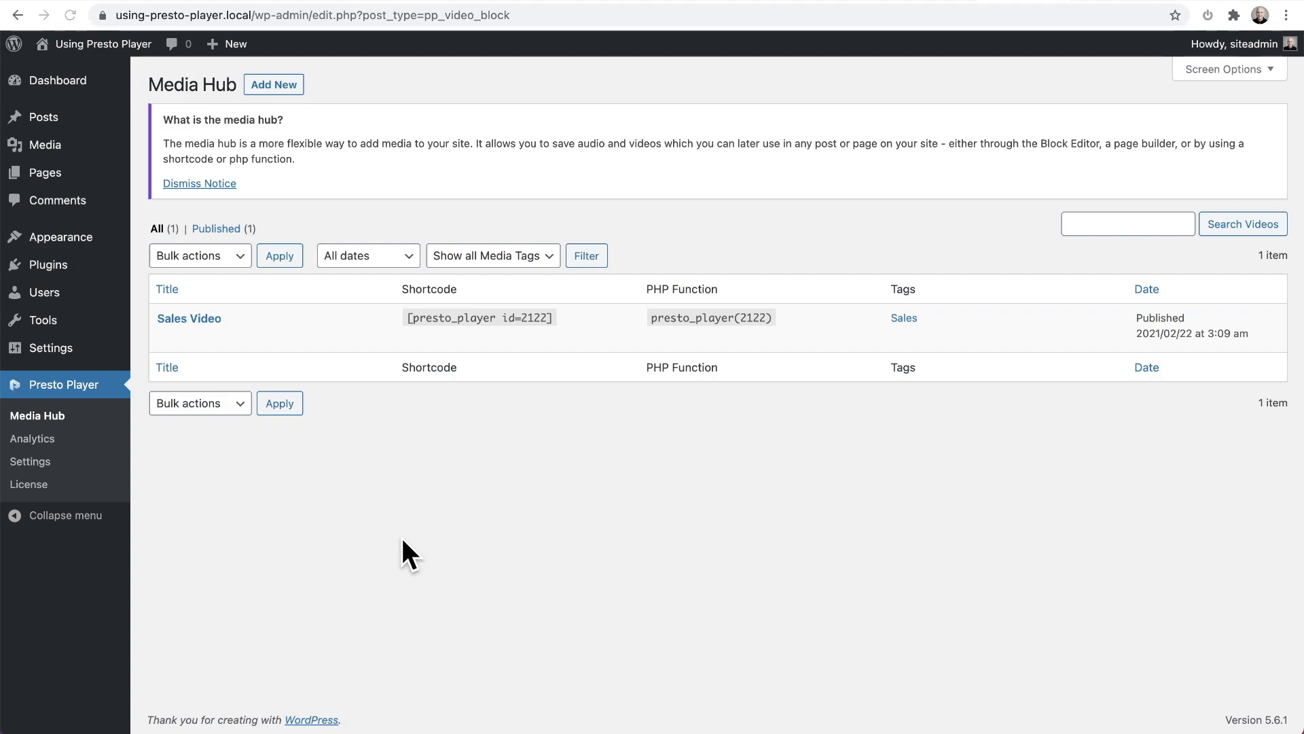
Step: Create a new blog post from the Media Hub page
click(396, 539)
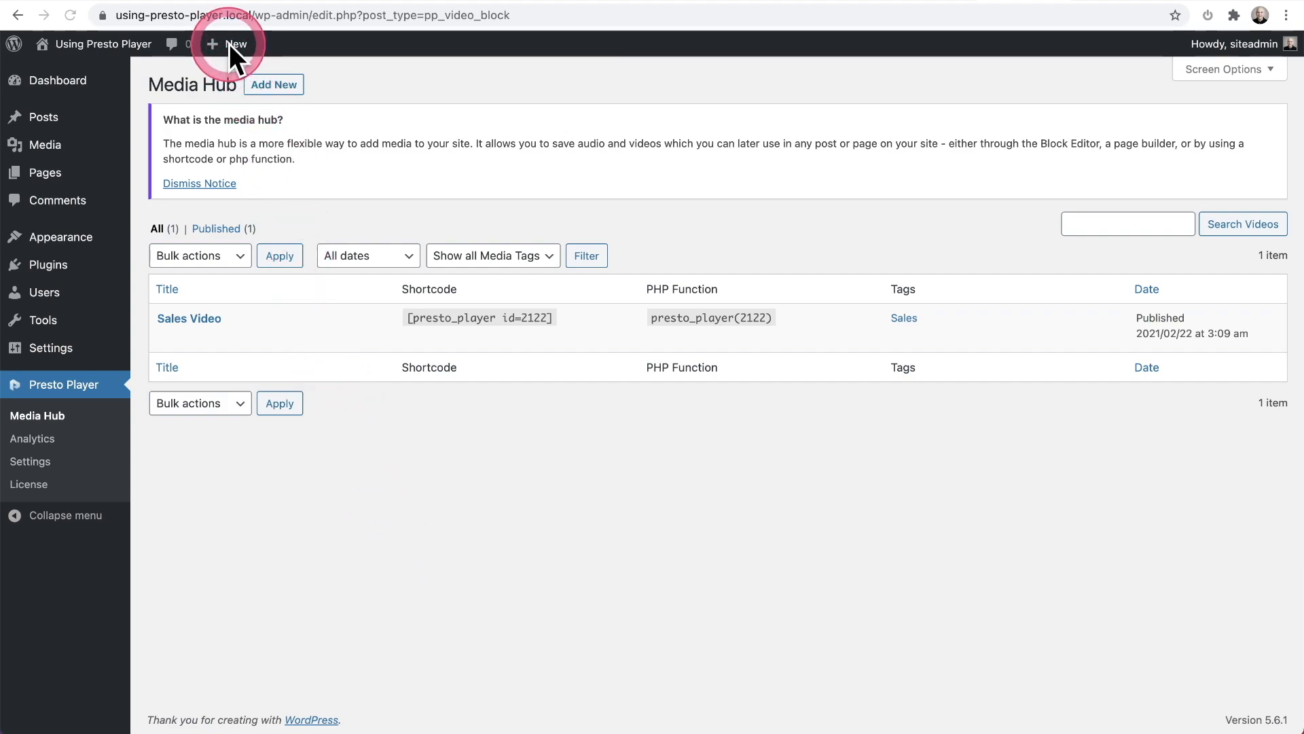
mouse_move(233, 49)
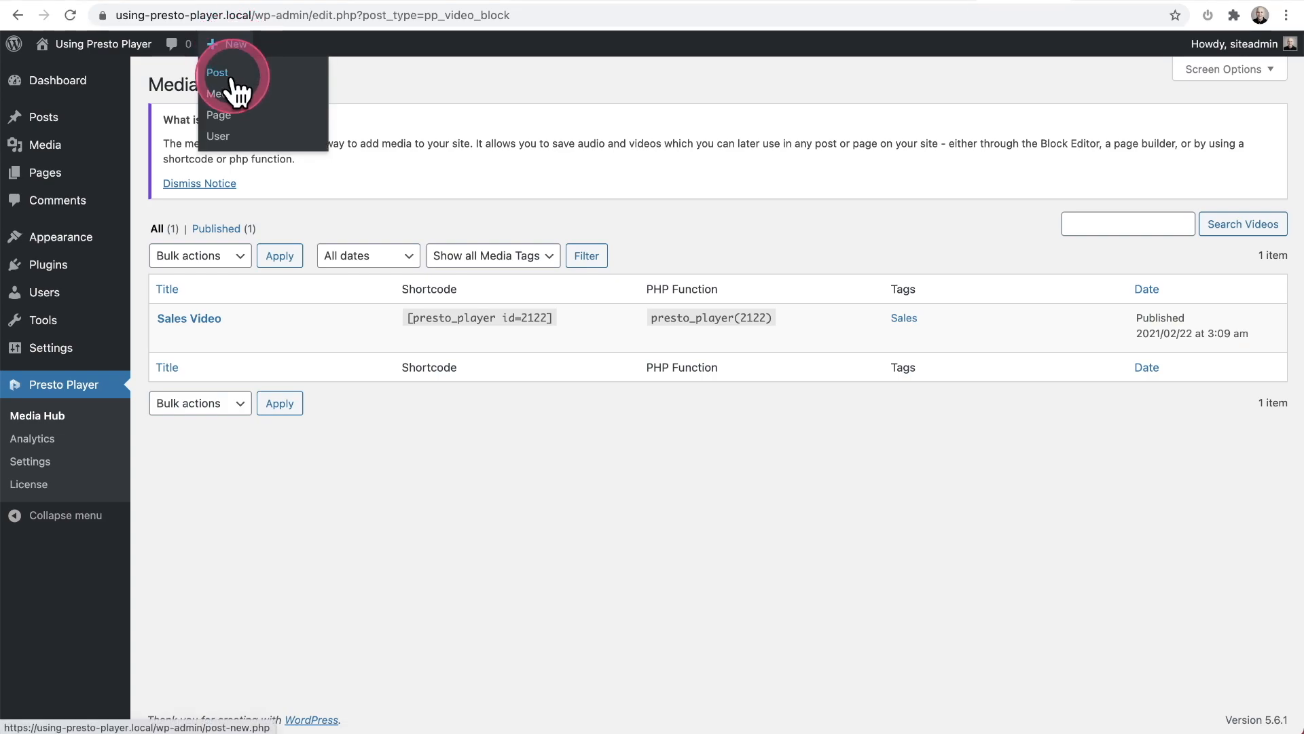
click(231, 79)
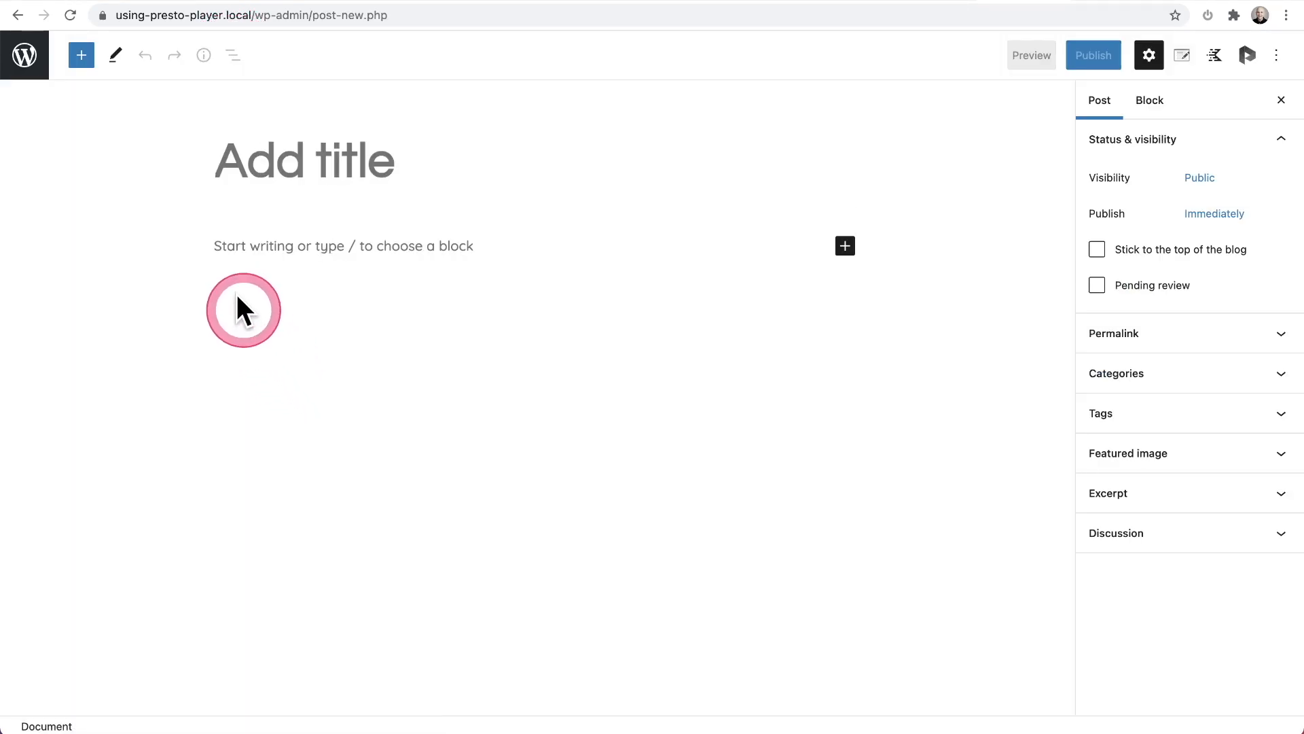
Step: Insert a Presto Youtube Video block into the post and add the video from the pasted YouTube URL
click(81, 57)
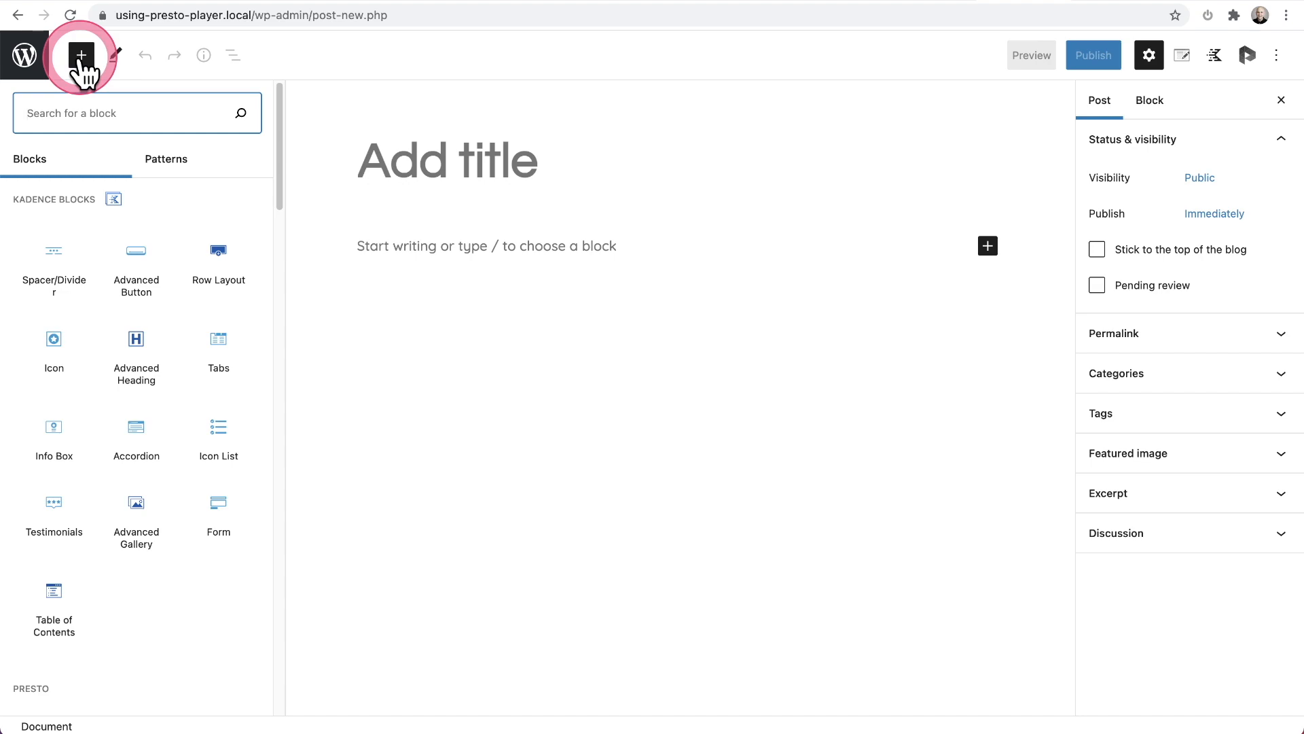
scroll(140, 422, down, 12)
scroll(140, 437, up, 6)
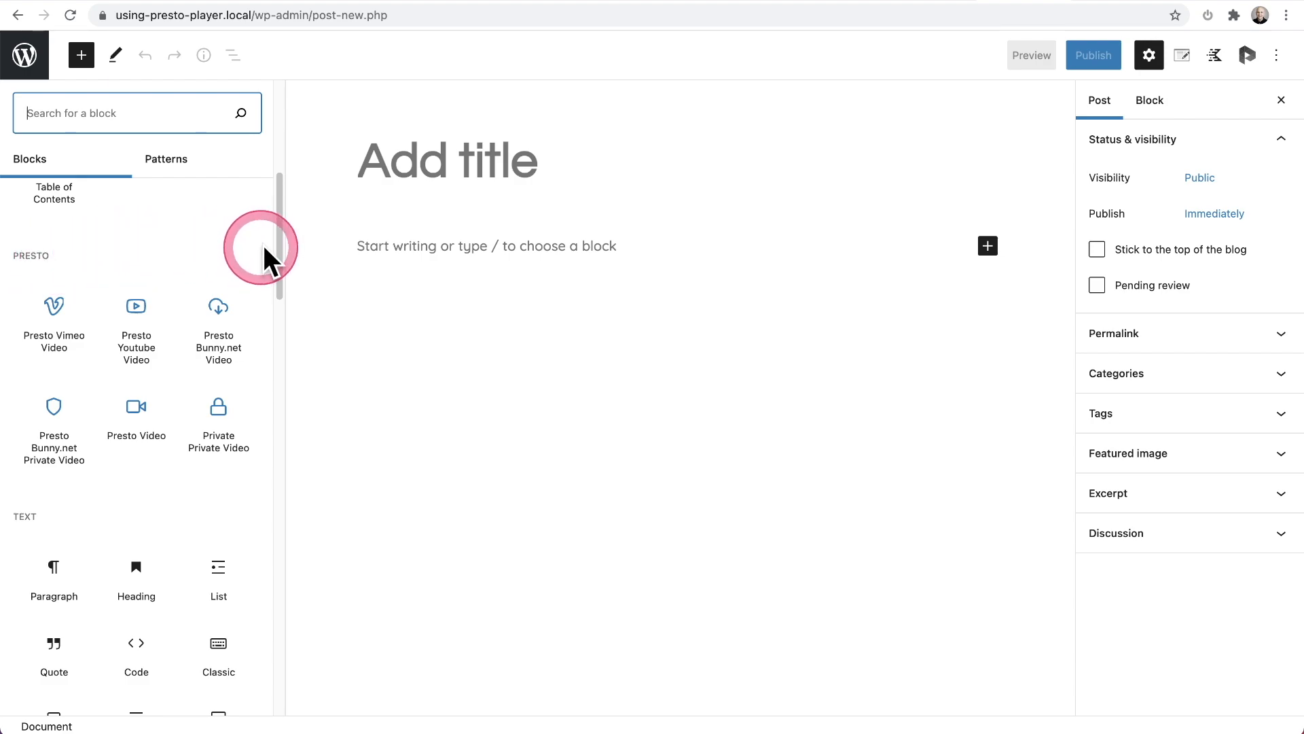
drag(275, 243, 276, 258)
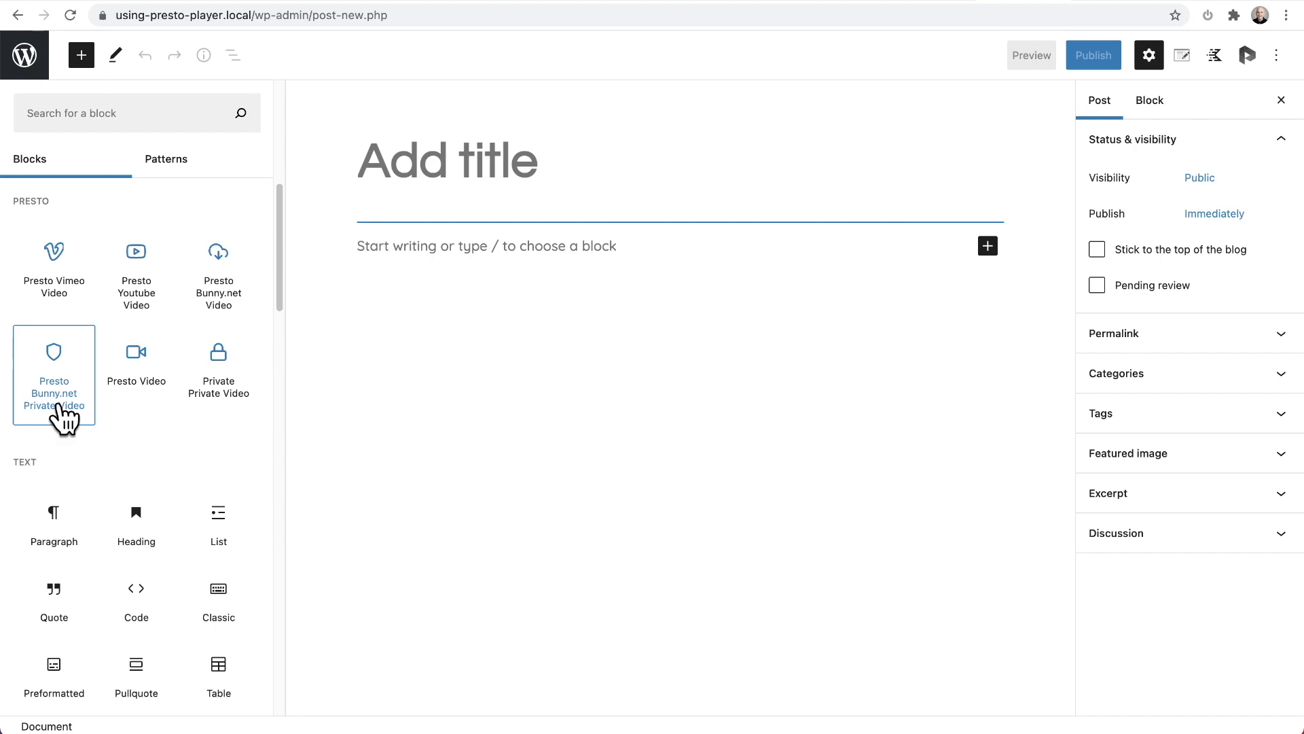
click(119, 394)
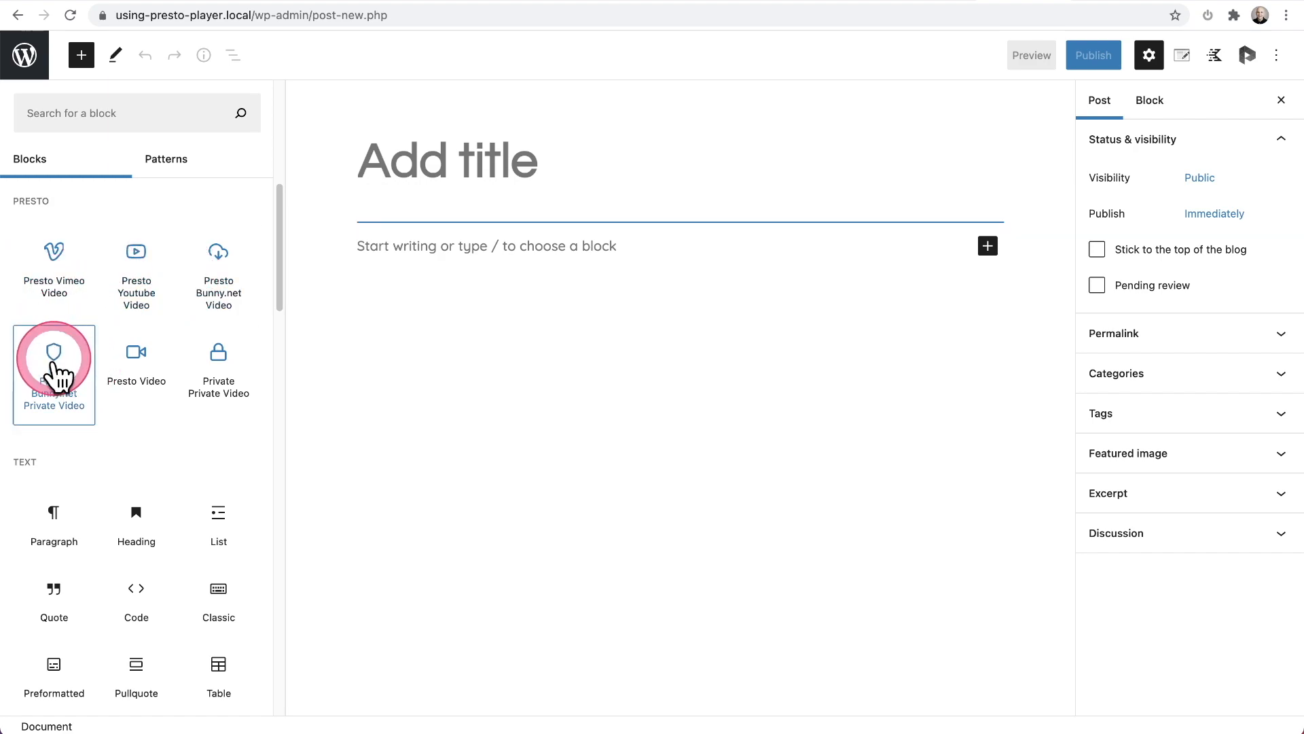
click(128, 298)
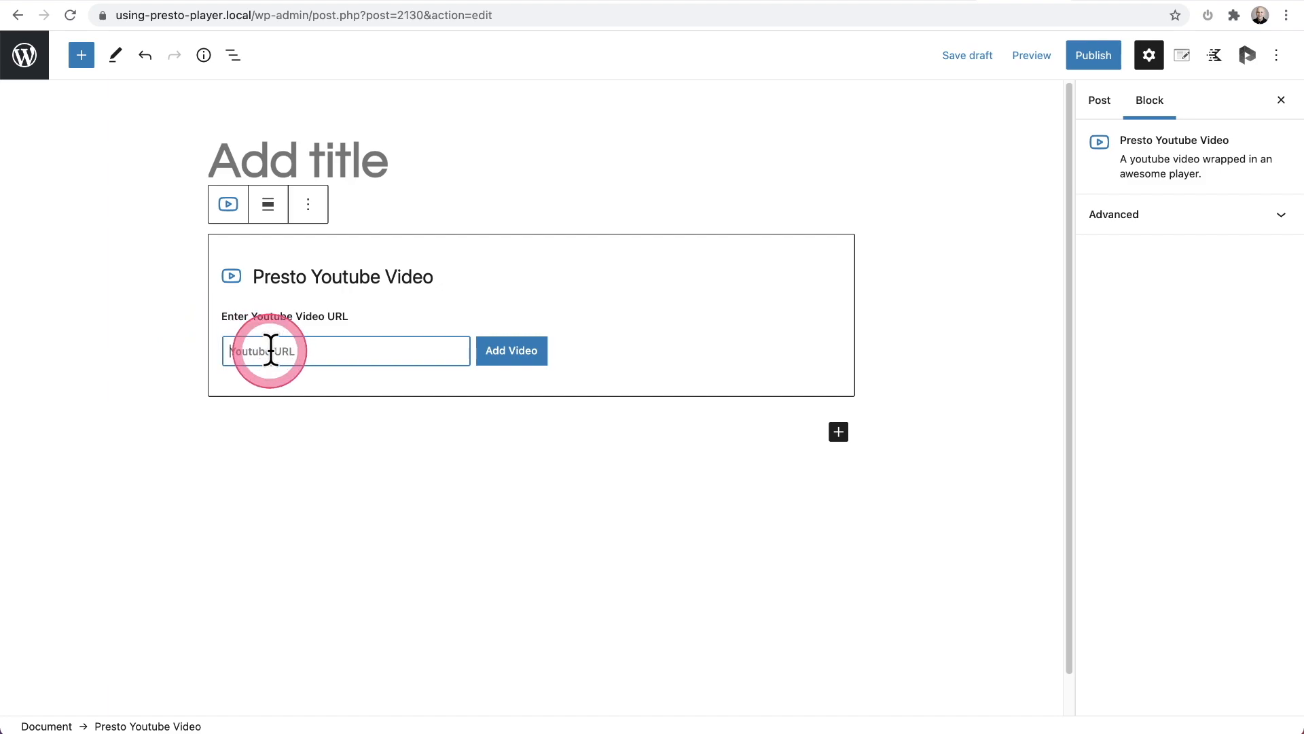
key(super+v)
click(537, 350)
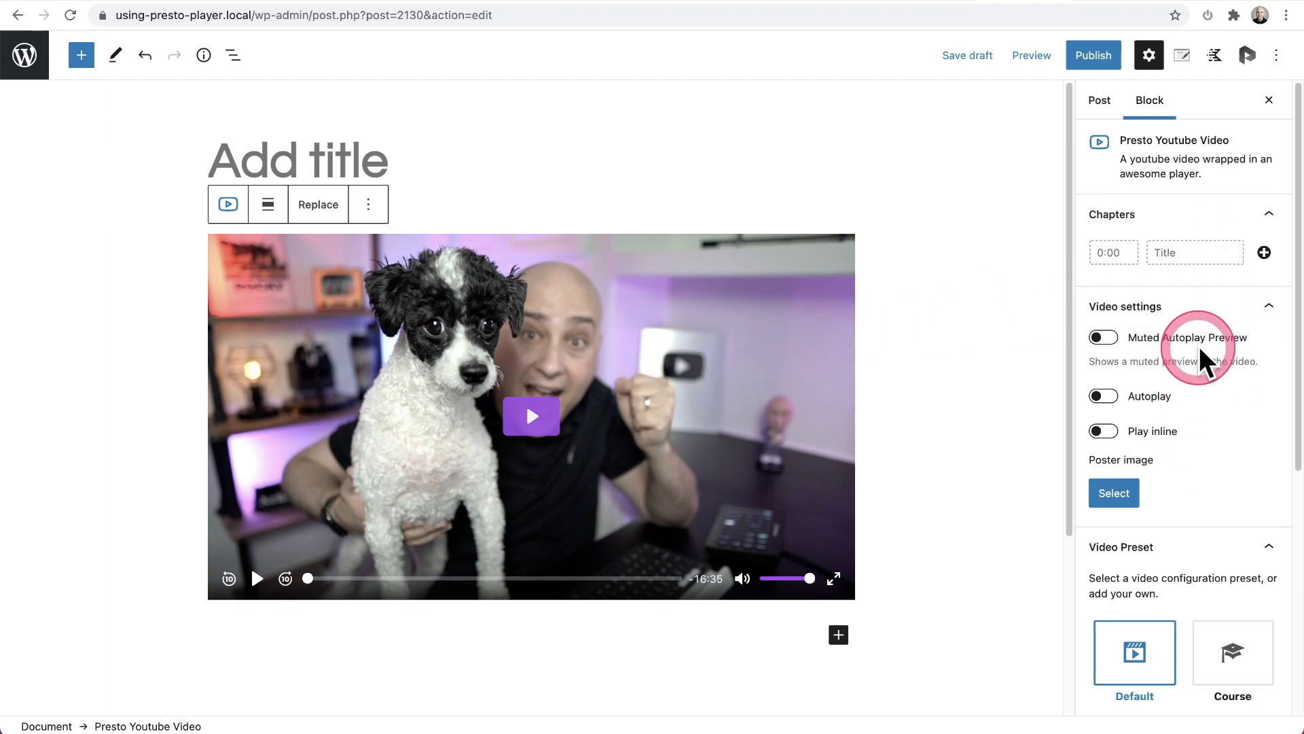
Step: Examine the YouTube video's settings and available presets, including Sales Videos, and open the editor's Presto Player options
scroll(1201, 360, down, 4)
scroll(1201, 360, down, 3)
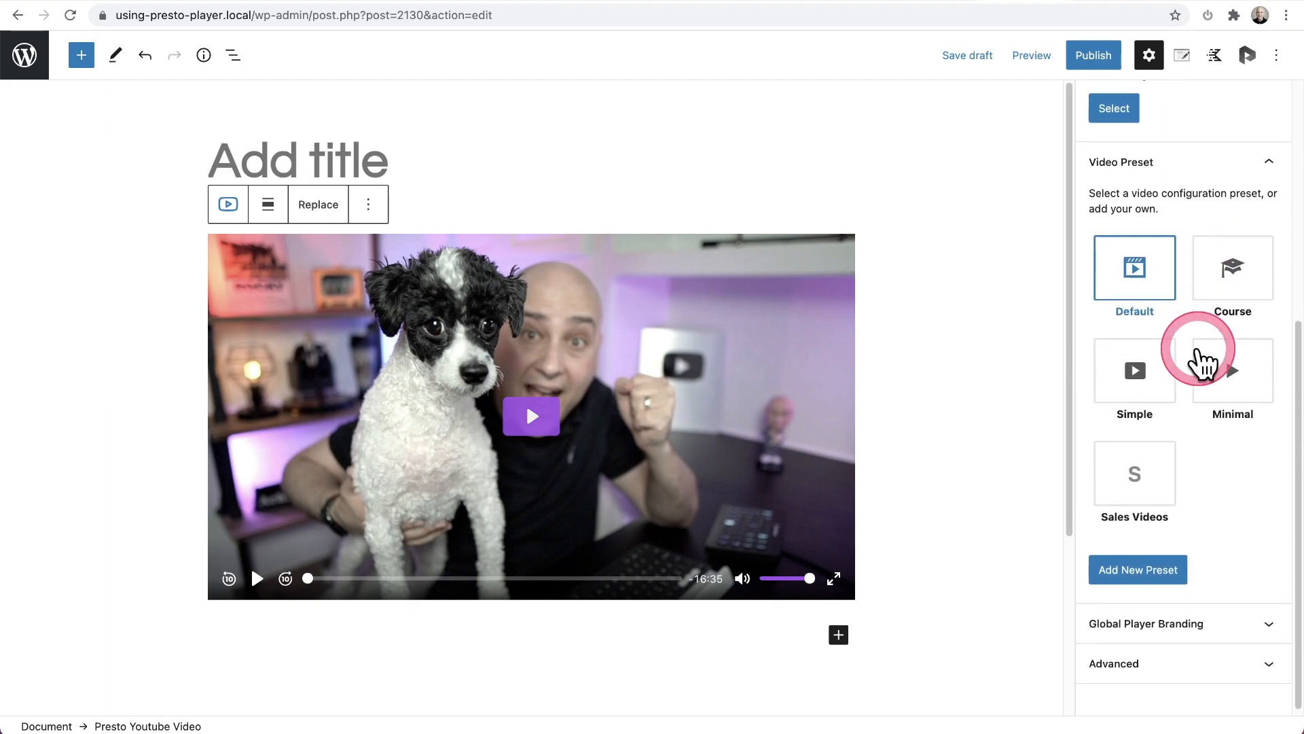
mouse_move(1129, 481)
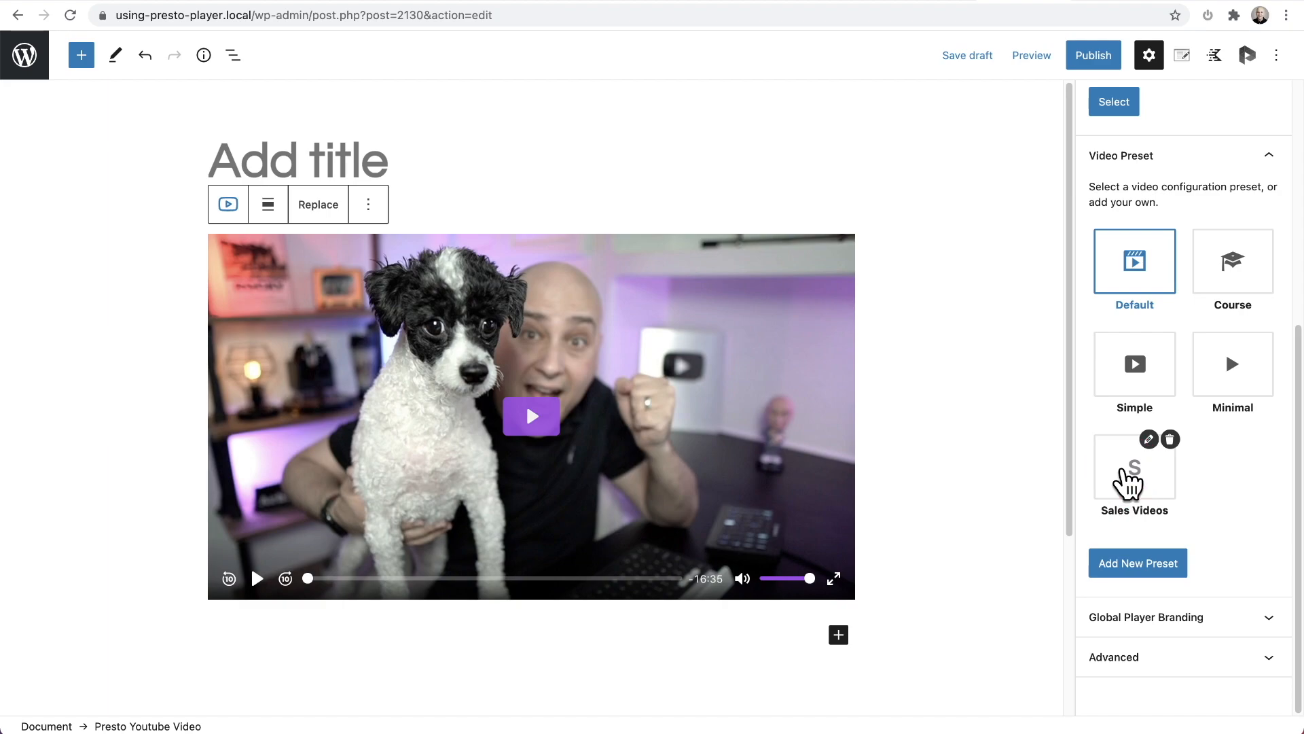
click(1242, 501)
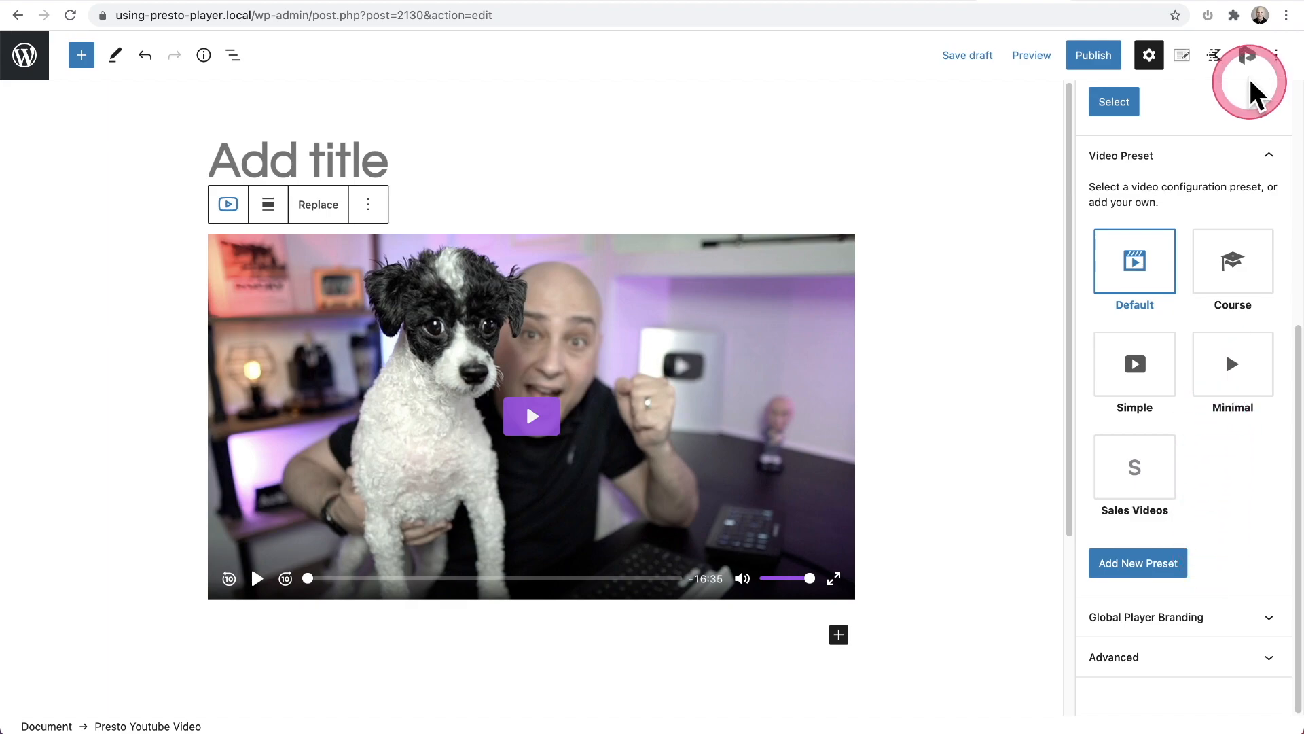
click(1248, 57)
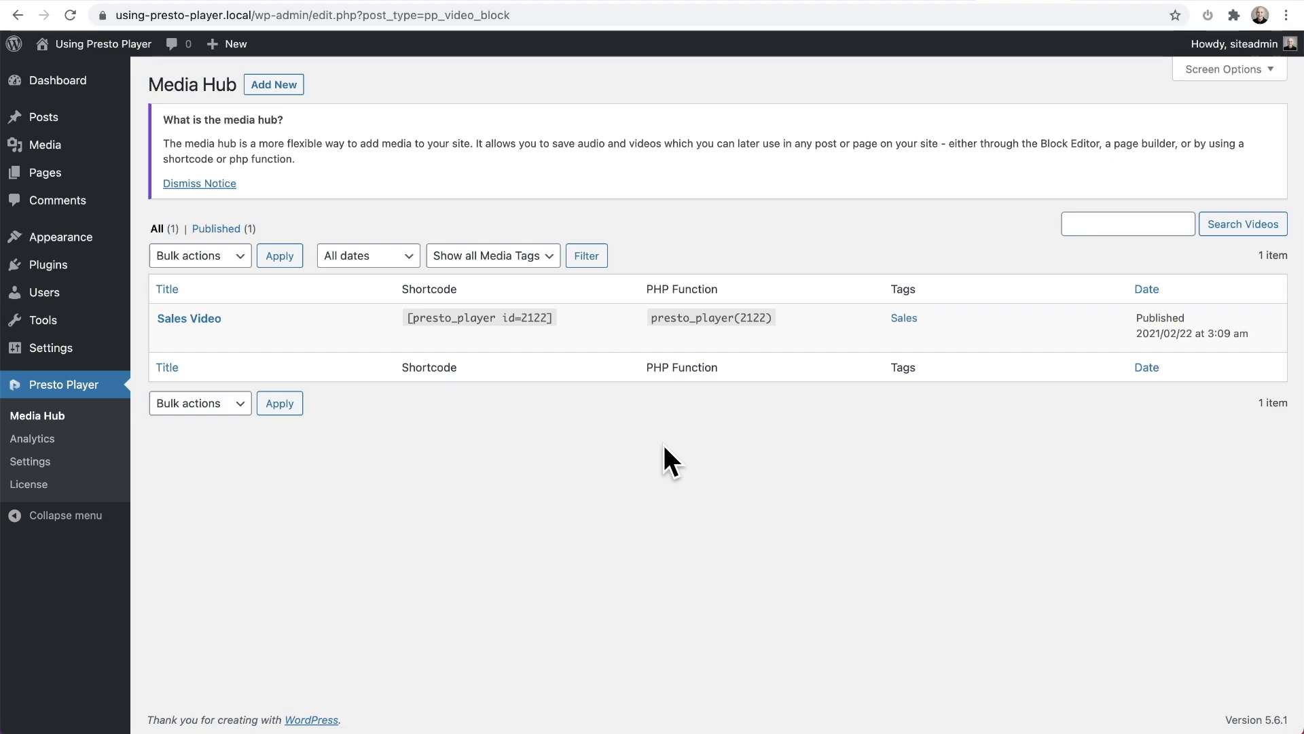
Step: Open Presto Player's general settings and review the Branding, Analytics and Uninstall Options sections
click(41, 463)
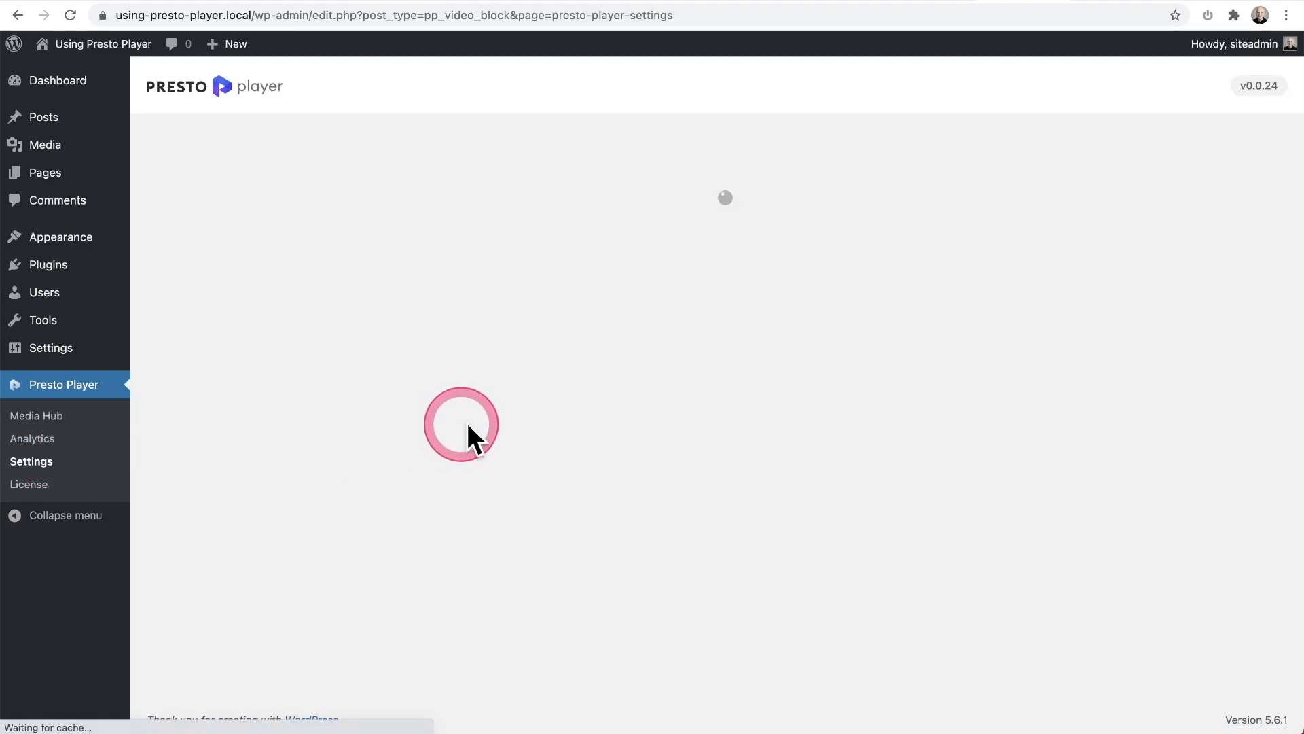
scroll(644, 398, down, 3)
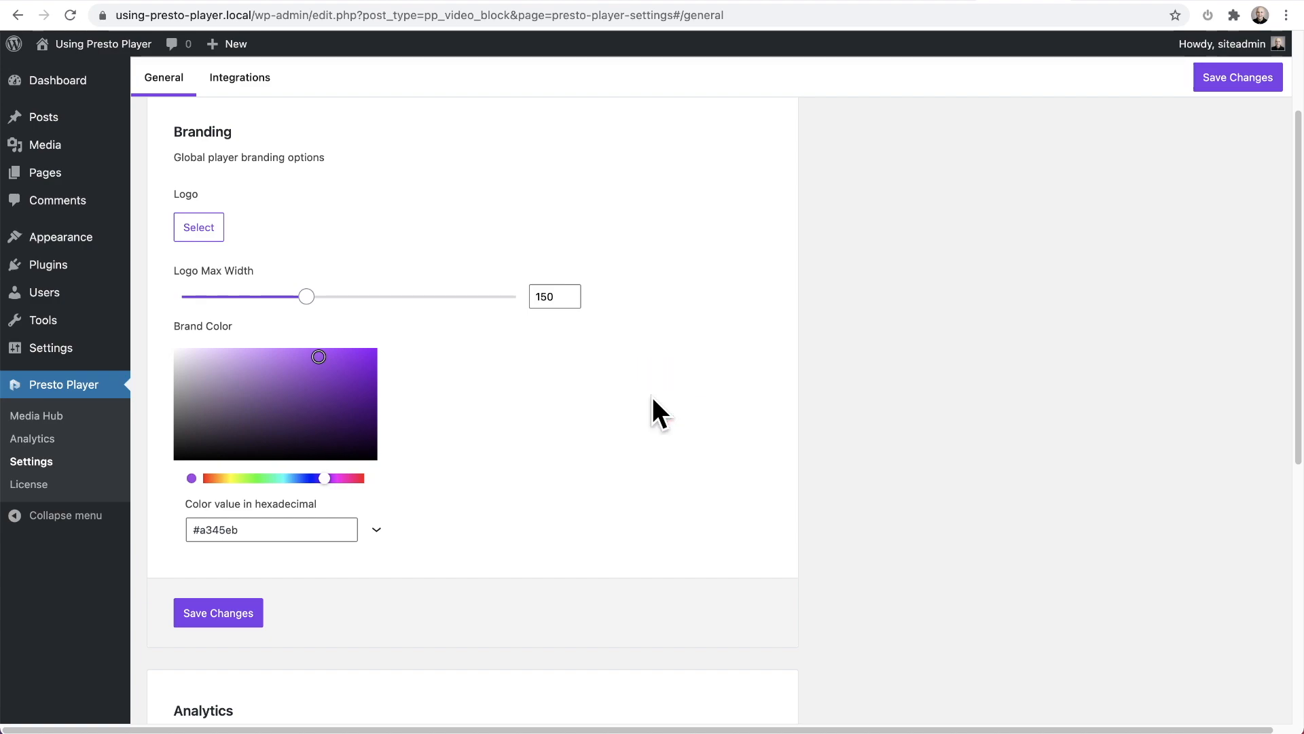
scroll(652, 399, down, 8)
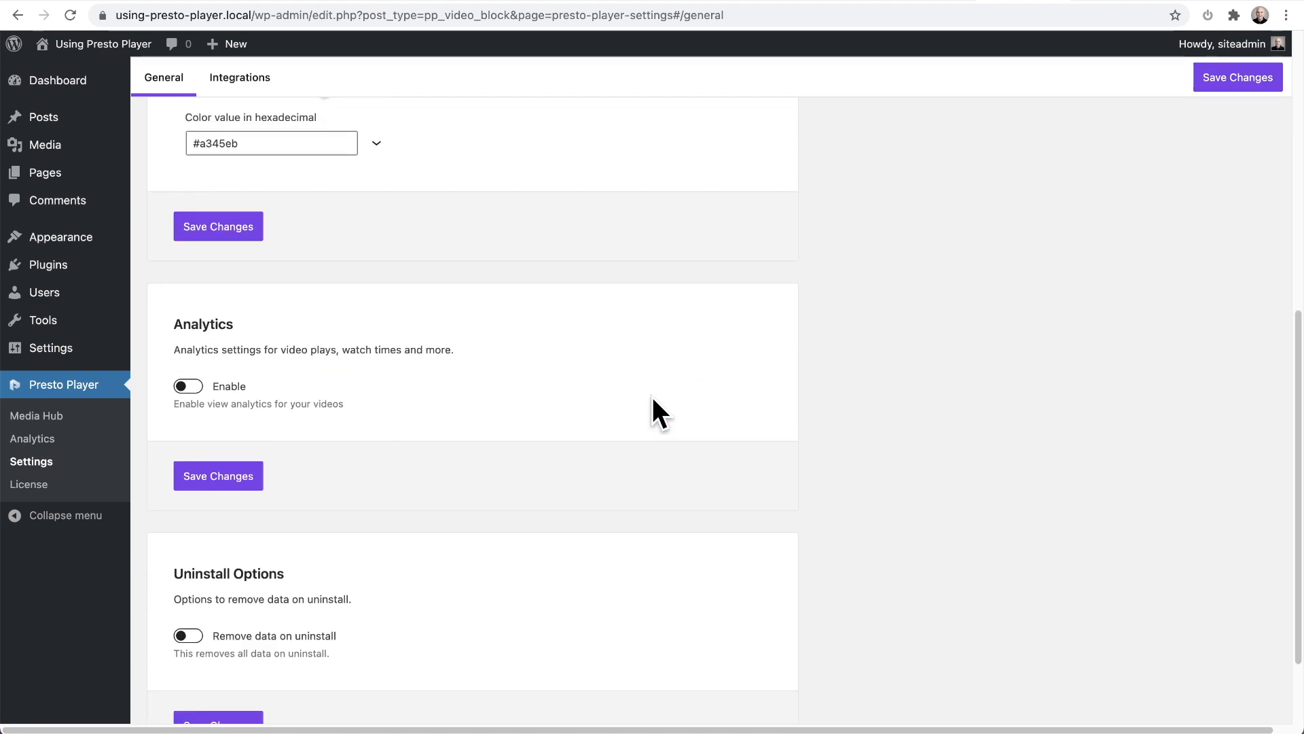
Step: Enable view analytics for the videos in the general settings
scroll(653, 398, down, 2)
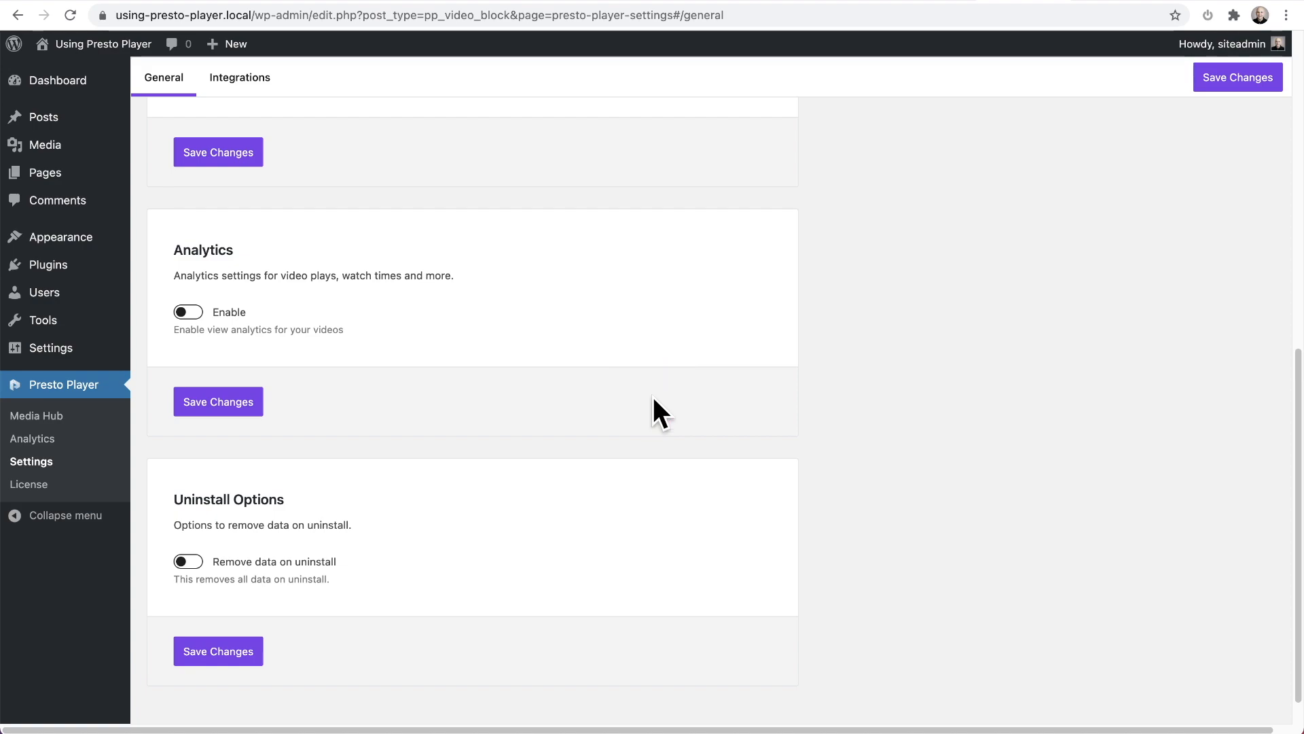
click(188, 312)
click(292, 358)
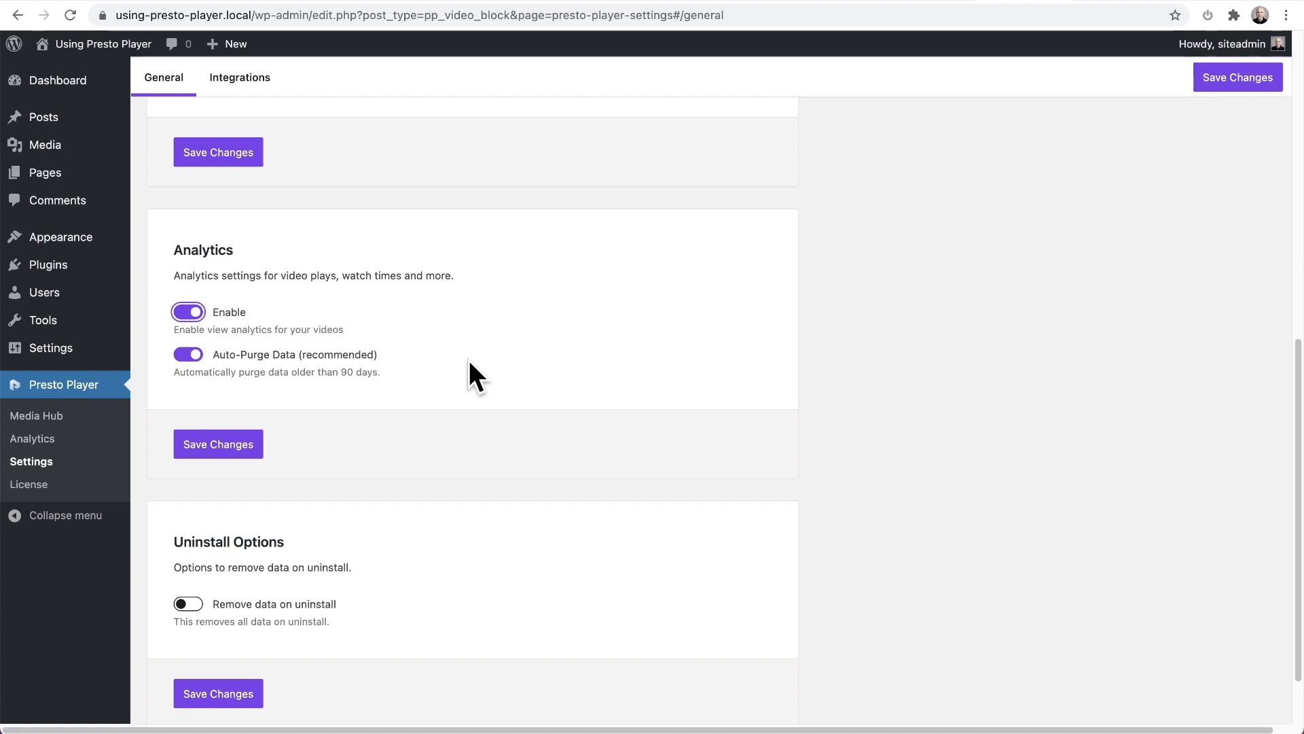
click(451, 362)
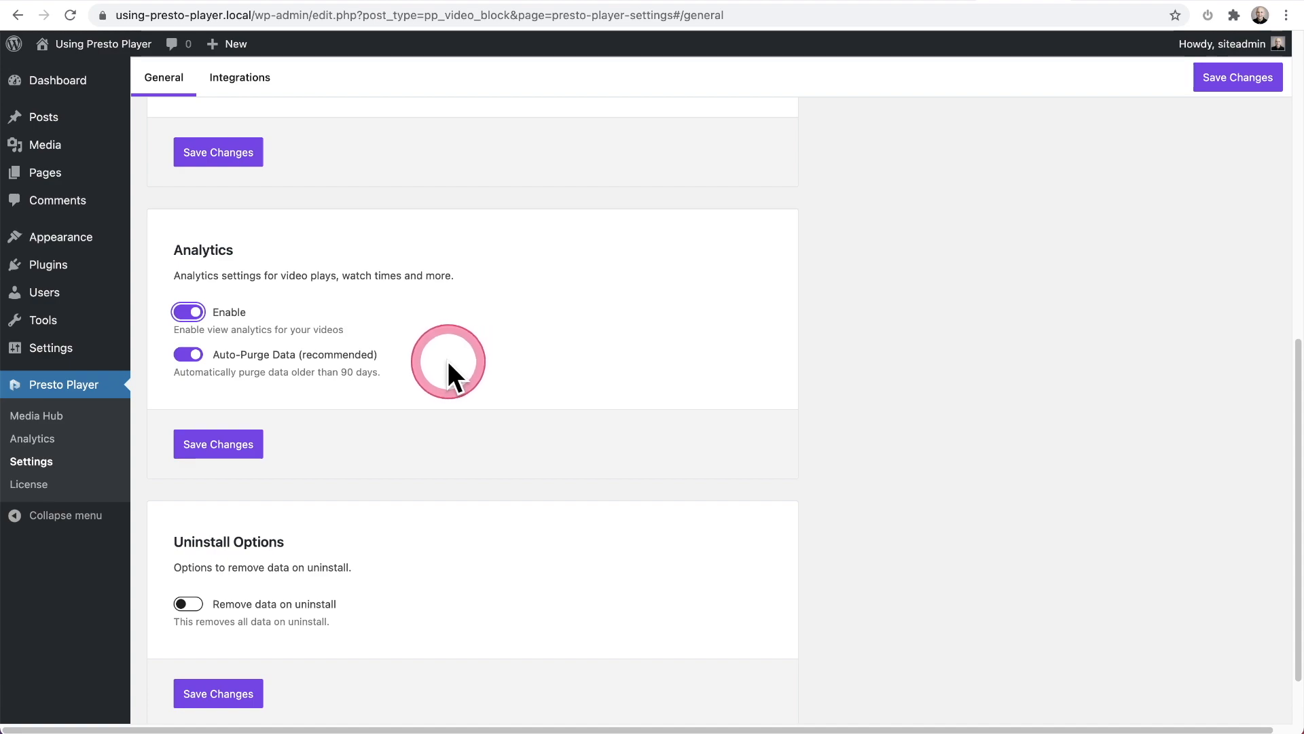
click(348, 380)
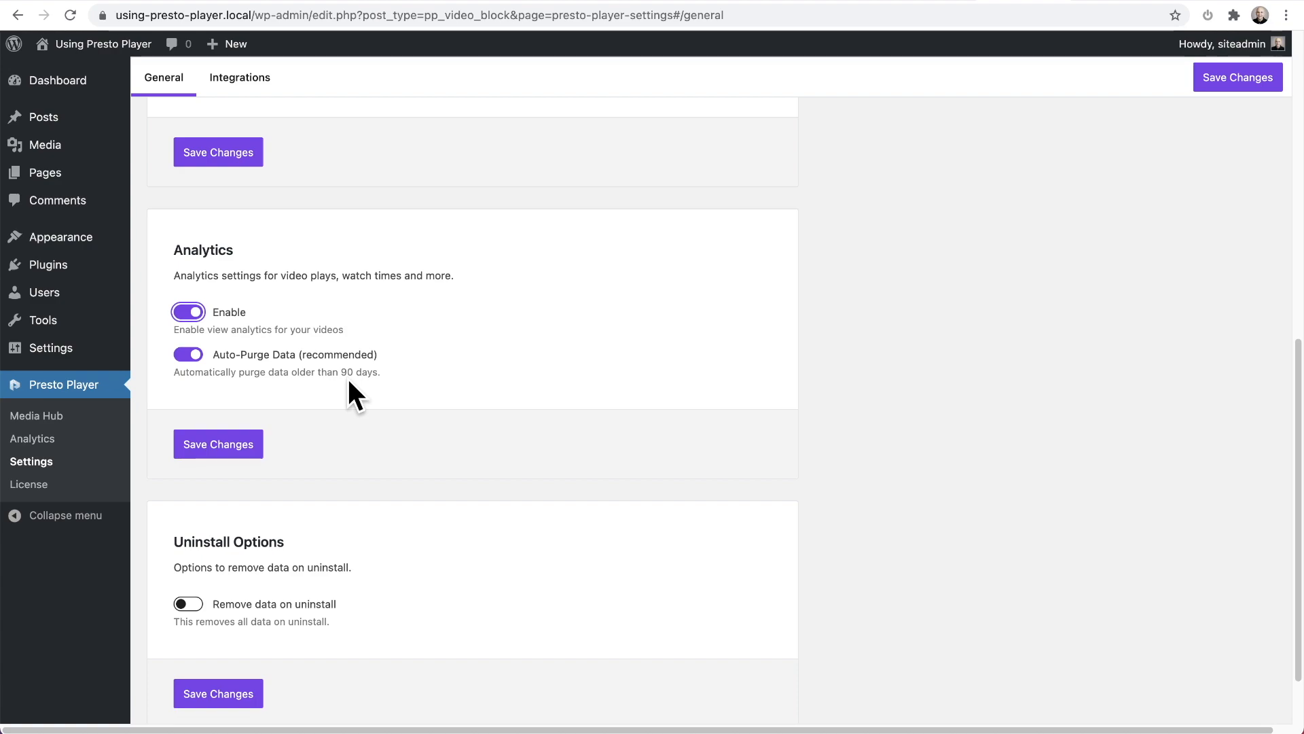
scroll(349, 382, down, 2)
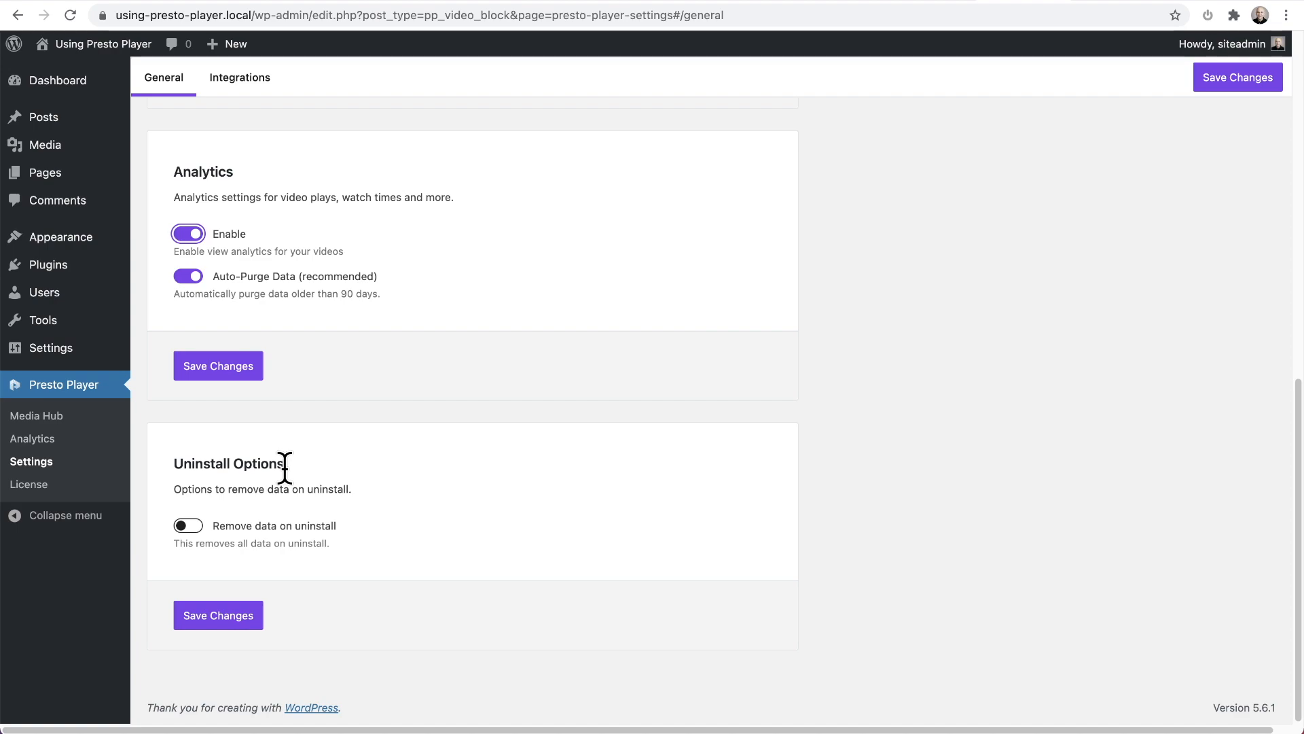
click(193, 526)
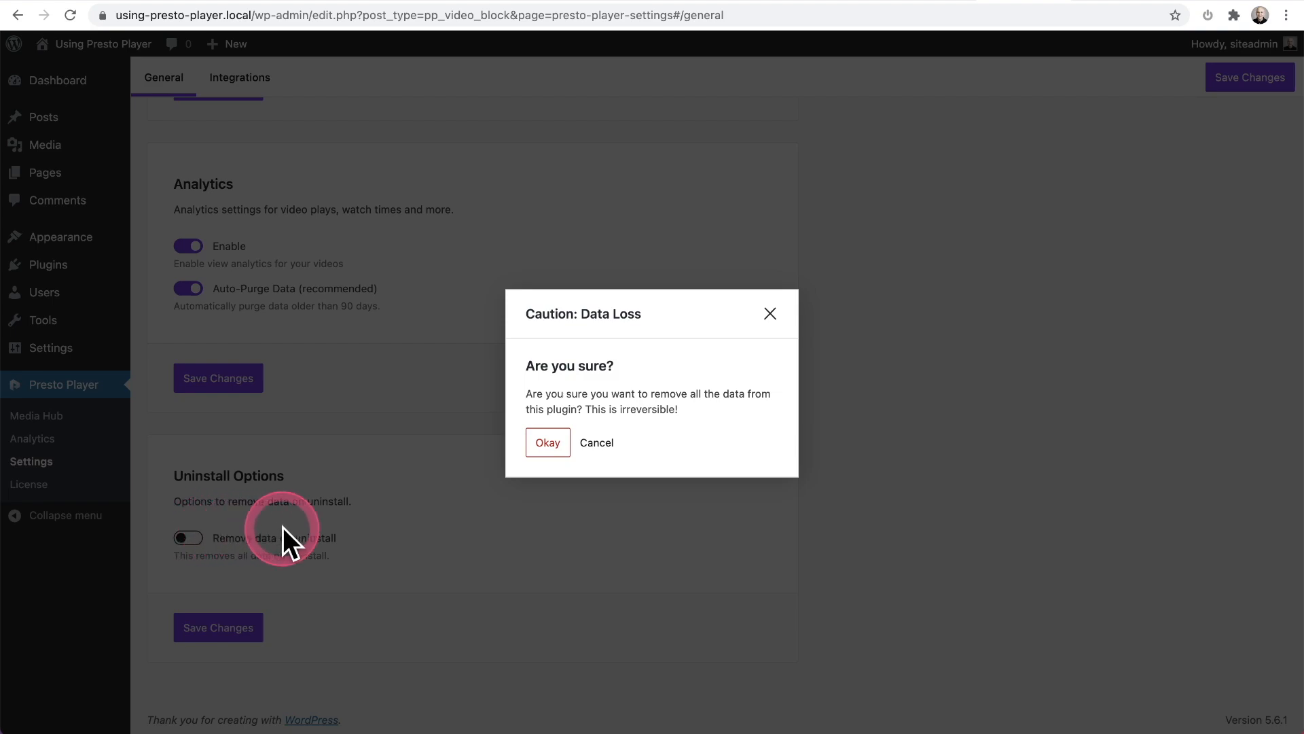
click(769, 314)
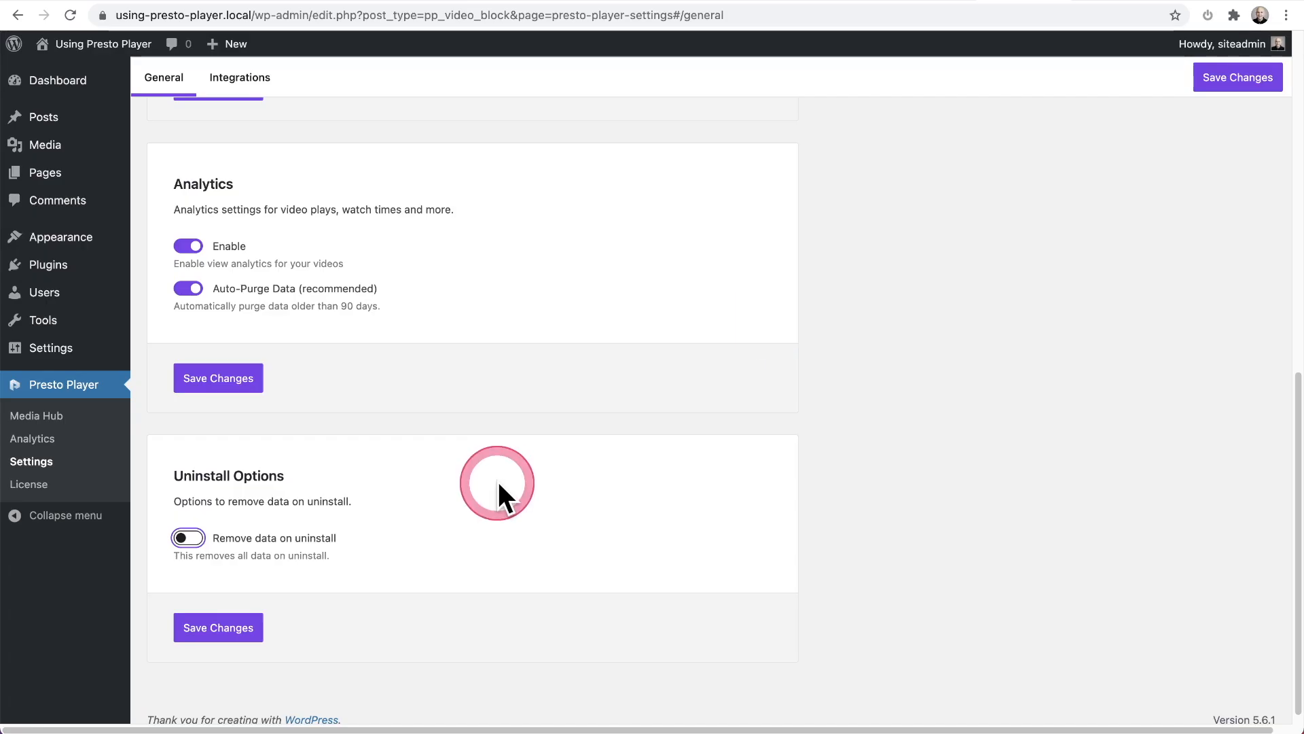
Step: Save the general settings and enable Google Analytics in Presto Player's integration settings, leaving the Measurement ID empty
click(218, 378)
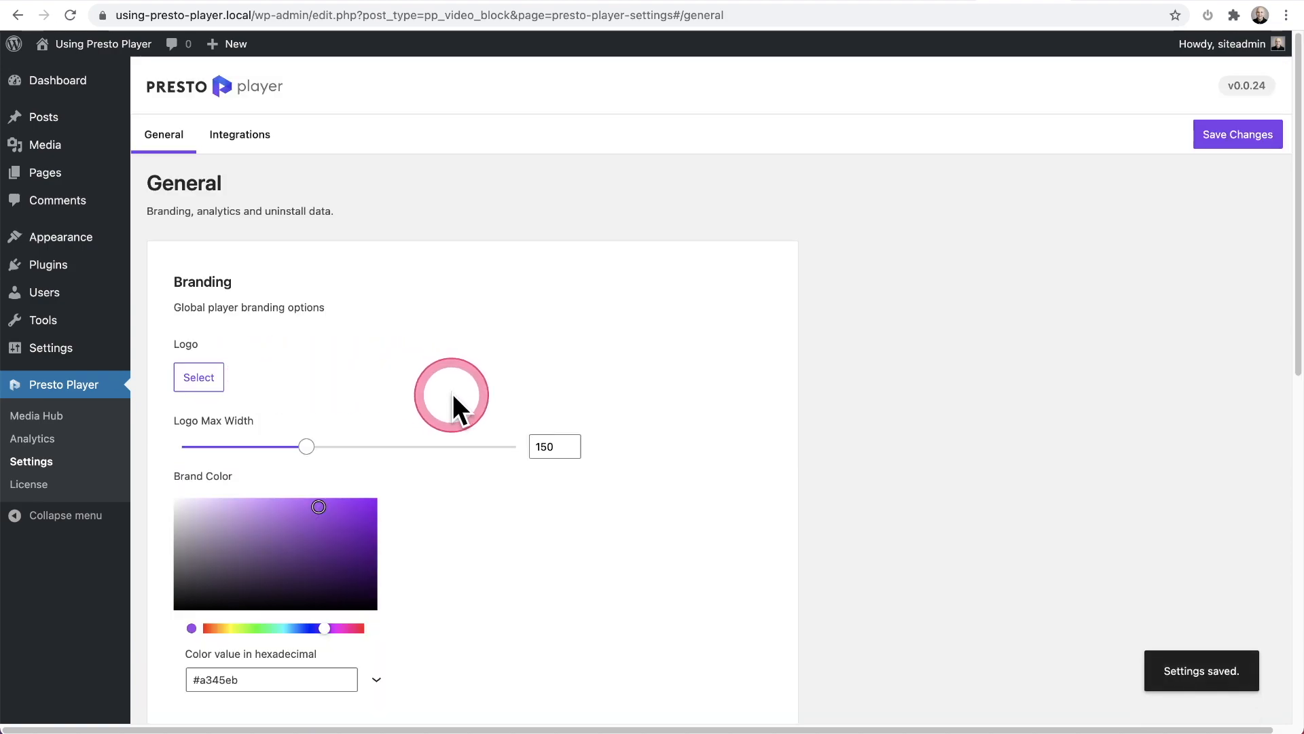
click(239, 139)
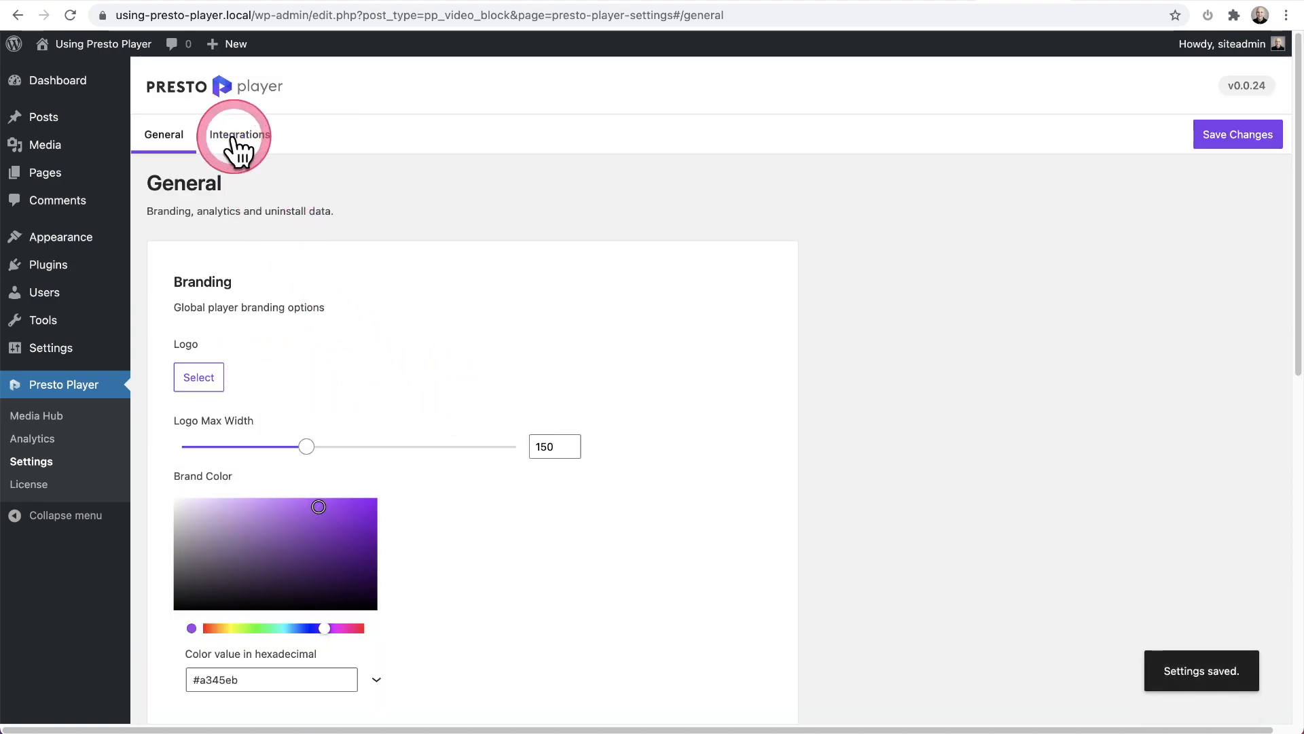
click(459, 215)
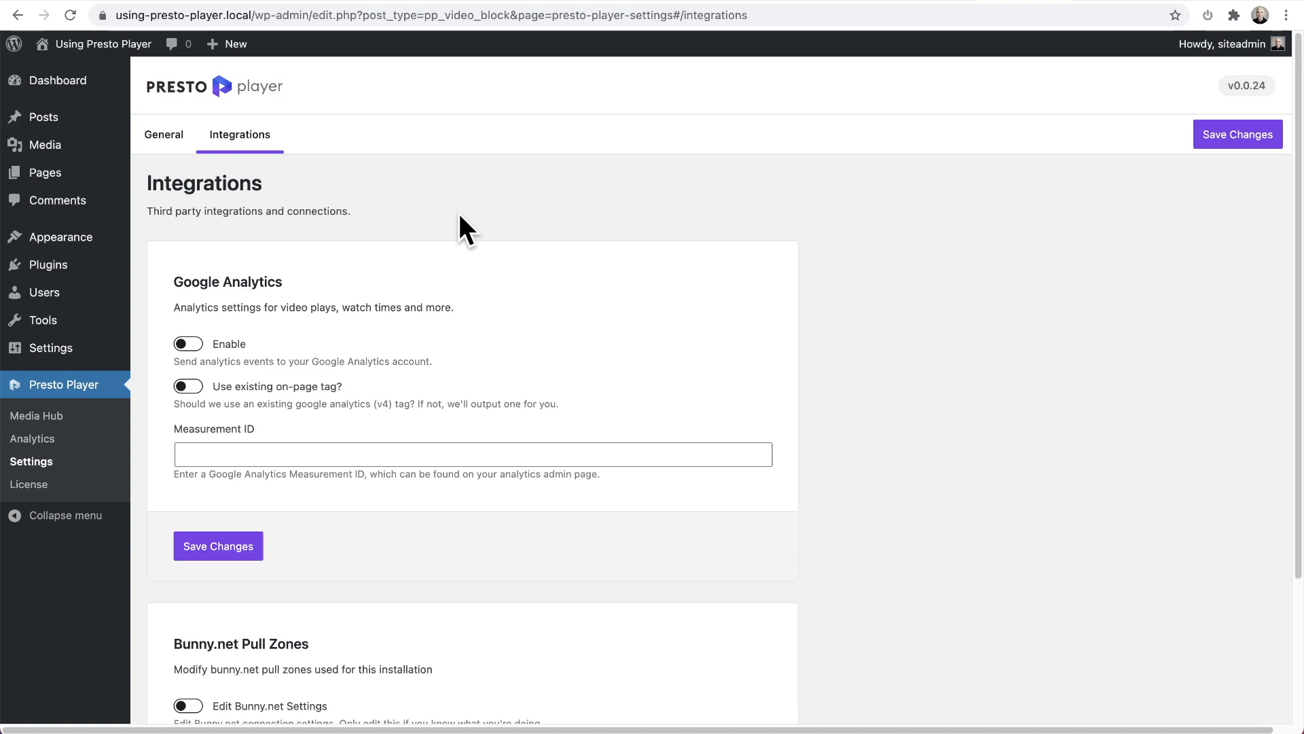
click(193, 343)
click(219, 451)
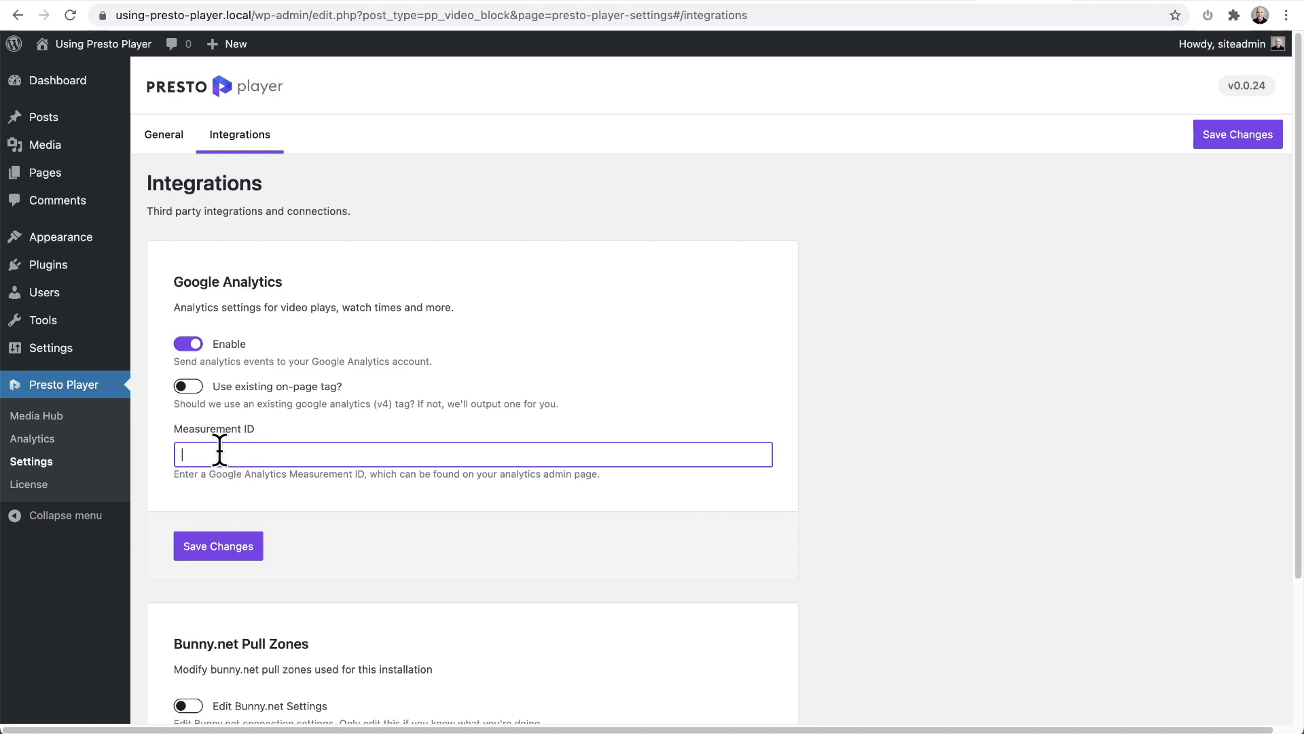
Step: Reveal the Bunny.net pull zone connection settings, review the IDs, host names and token key fields, and hide them again
scroll(220, 451, down, 5)
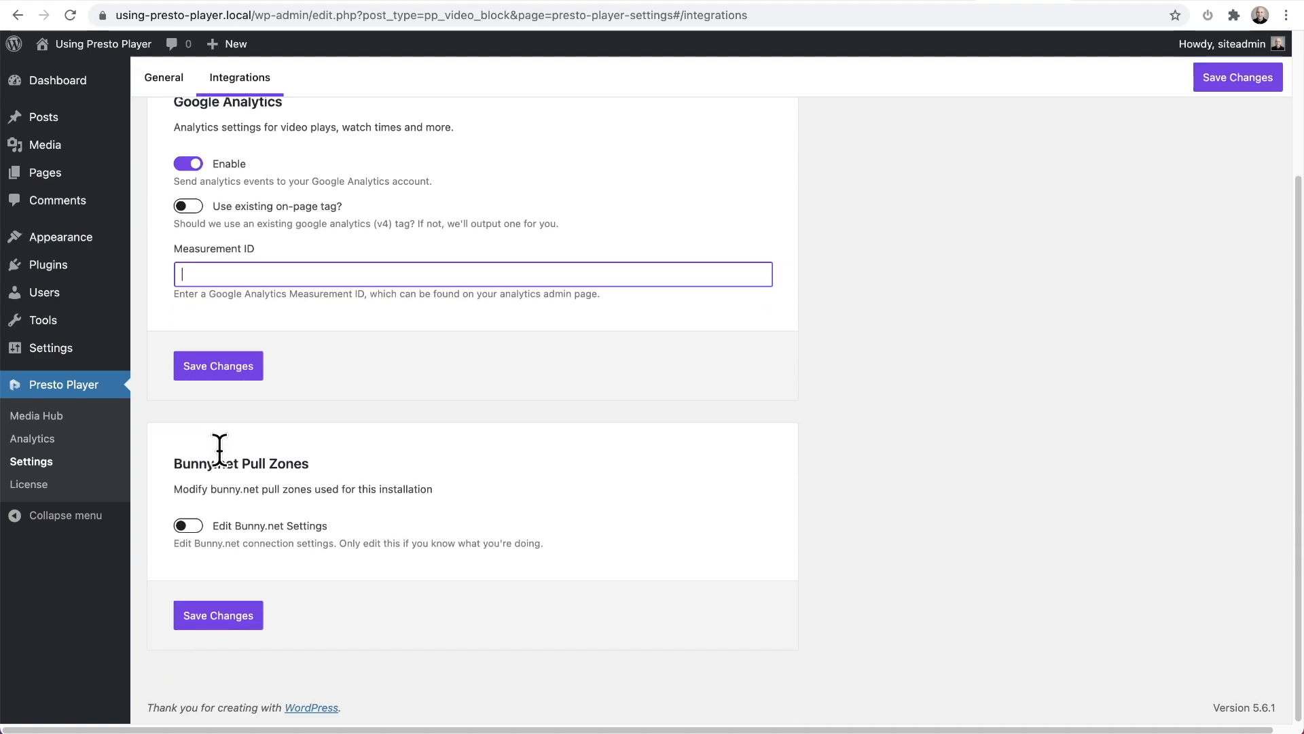
click(414, 606)
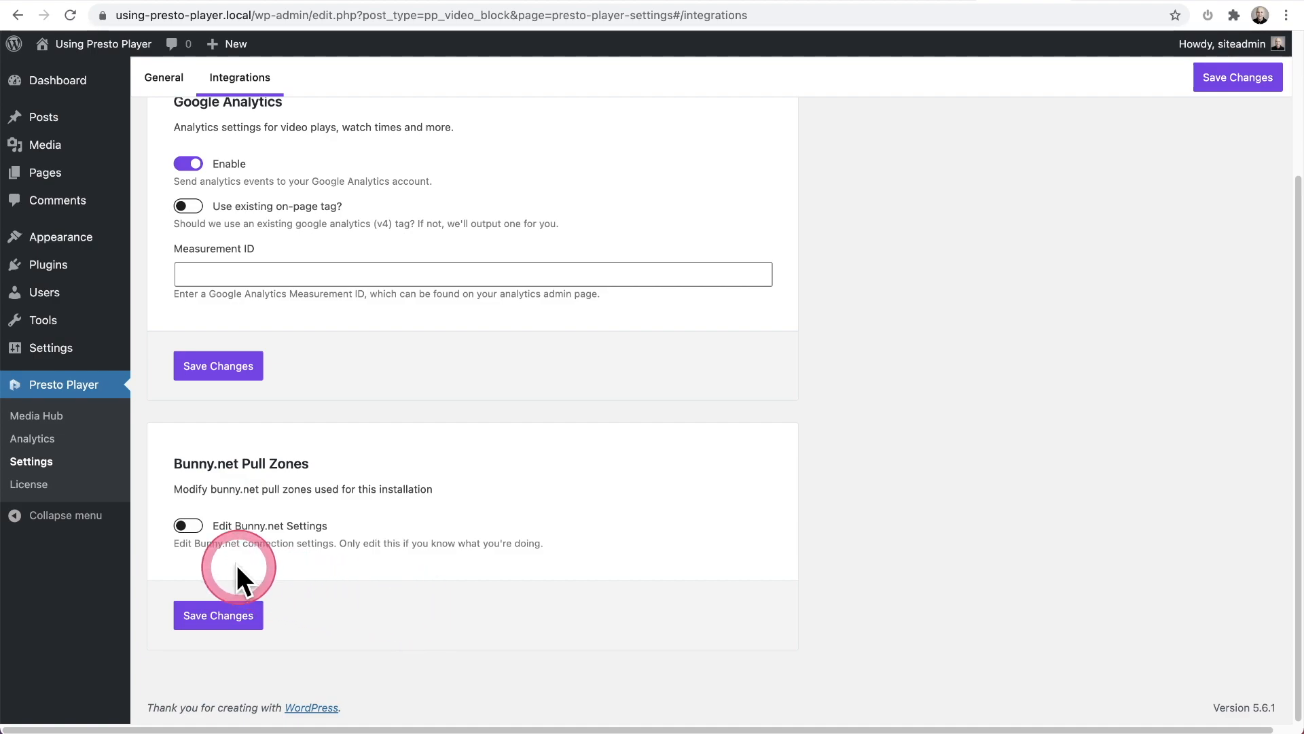
click(186, 525)
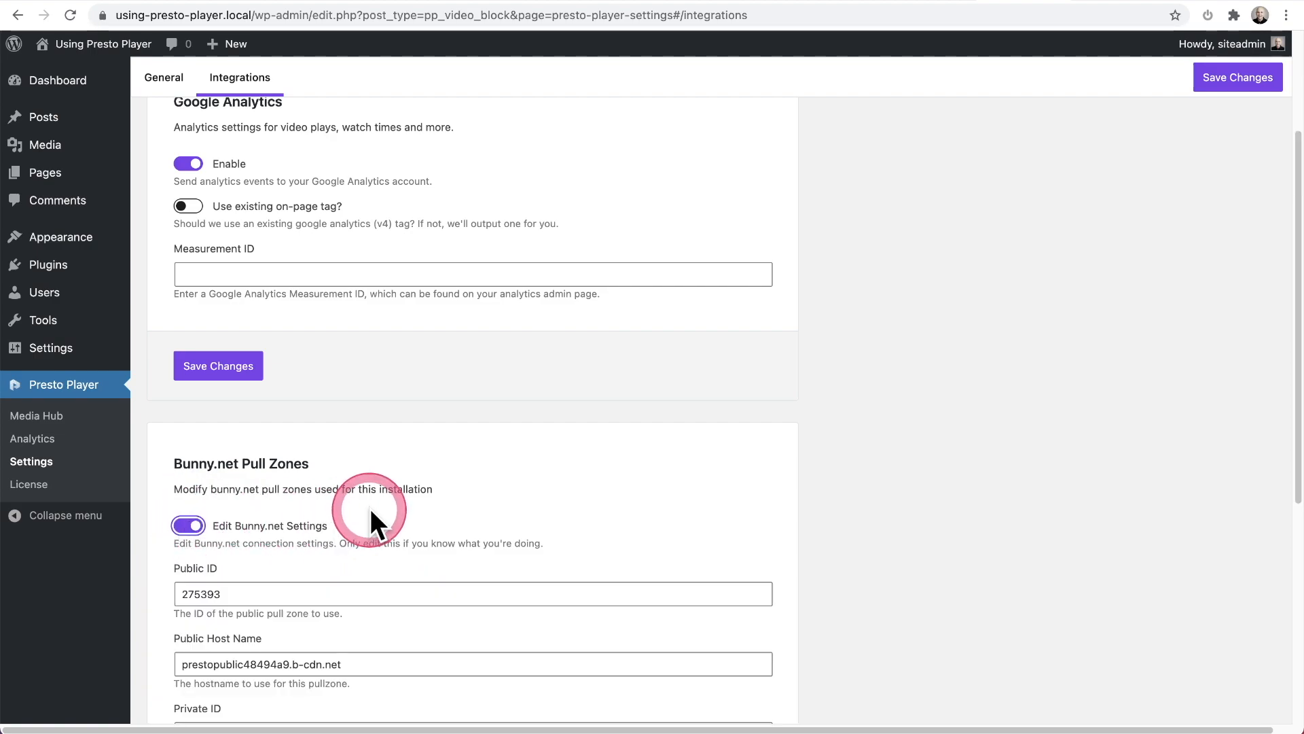
scroll(370, 508, down, 2)
scroll(375, 508, down, 2)
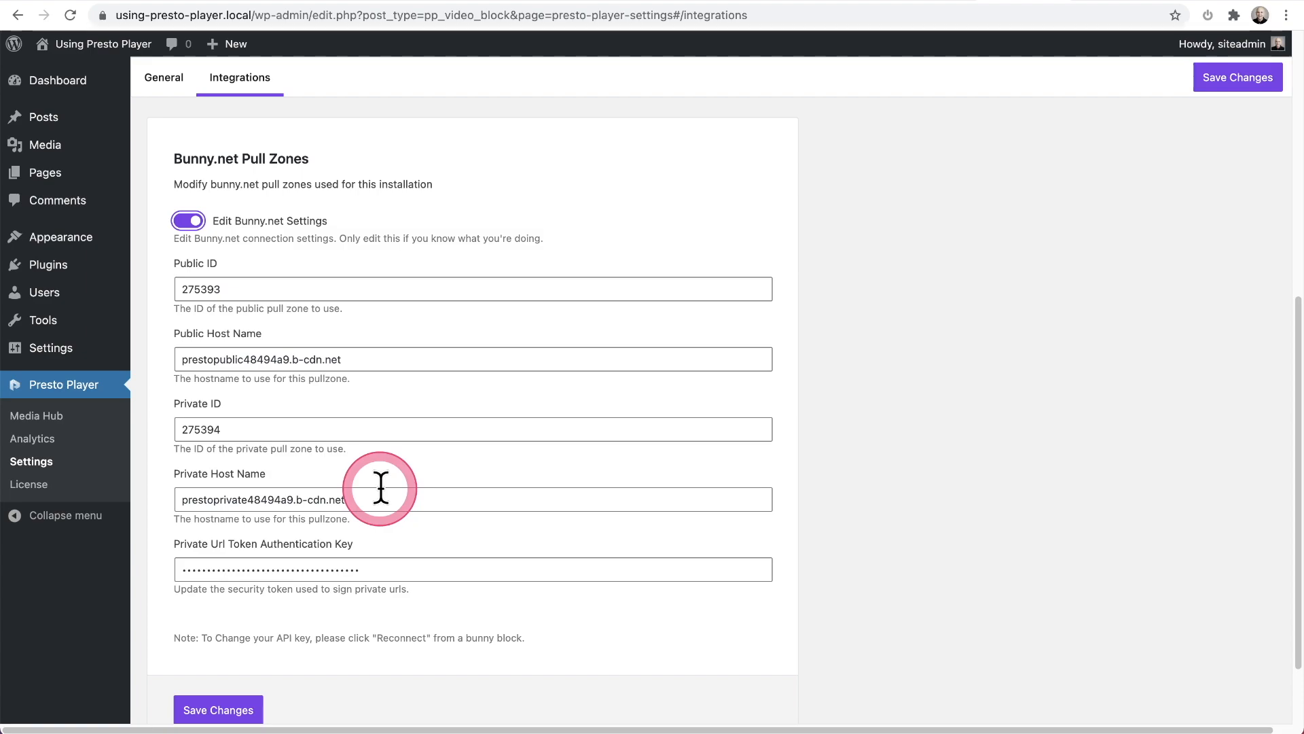
scroll(379, 489, up, 3)
scroll(381, 487, up, 4)
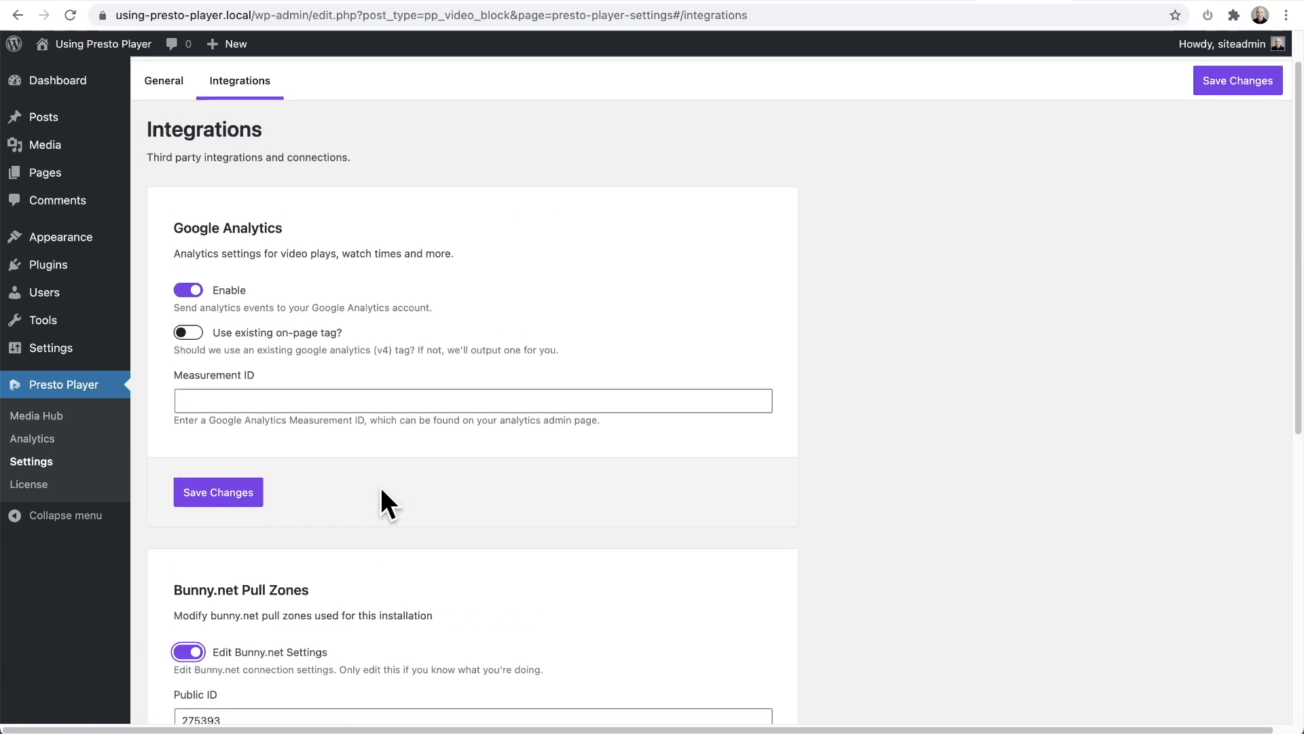
scroll(378, 493, down, 3)
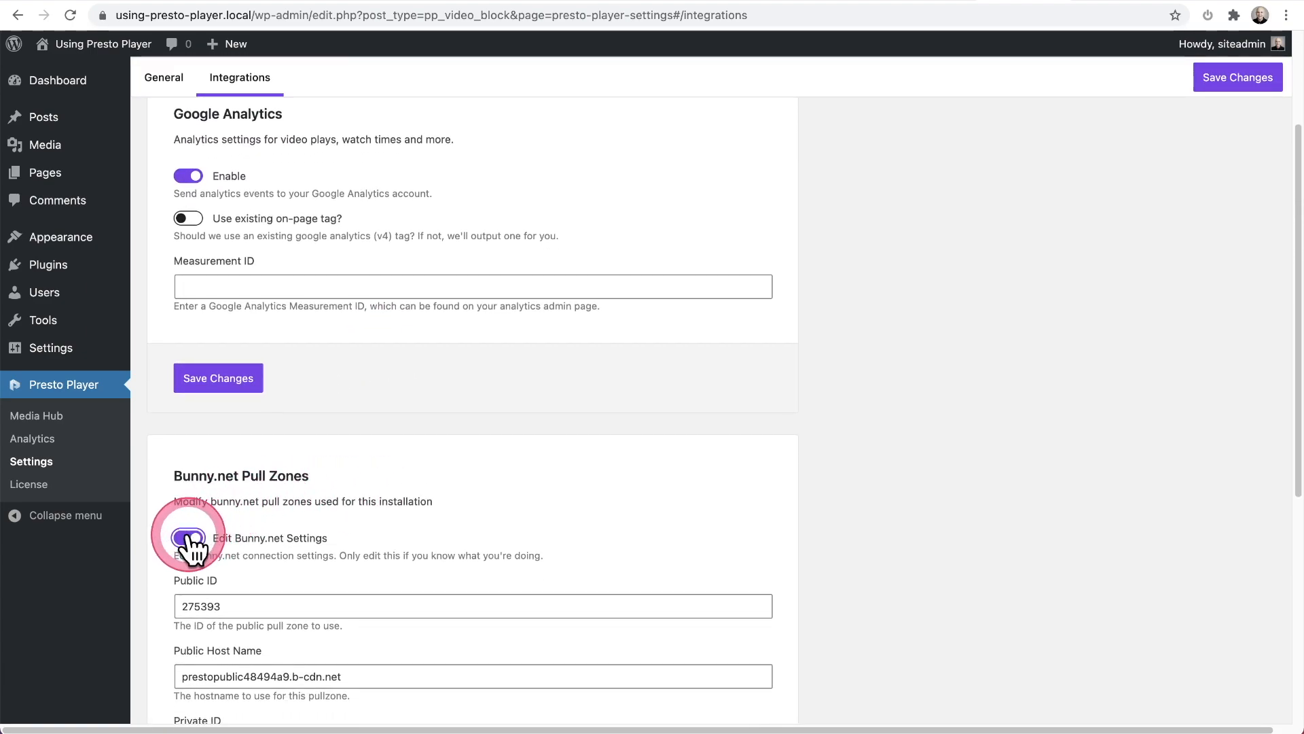
click(188, 537)
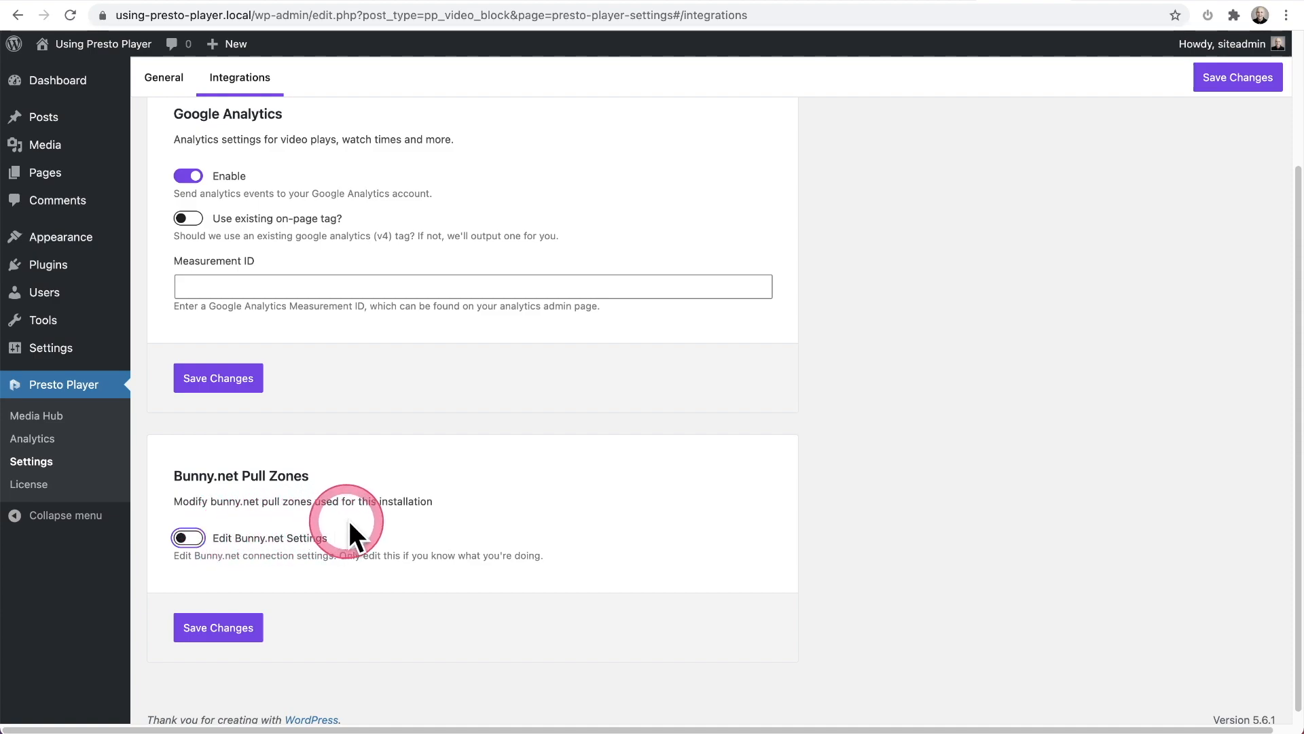
click(592, 627)
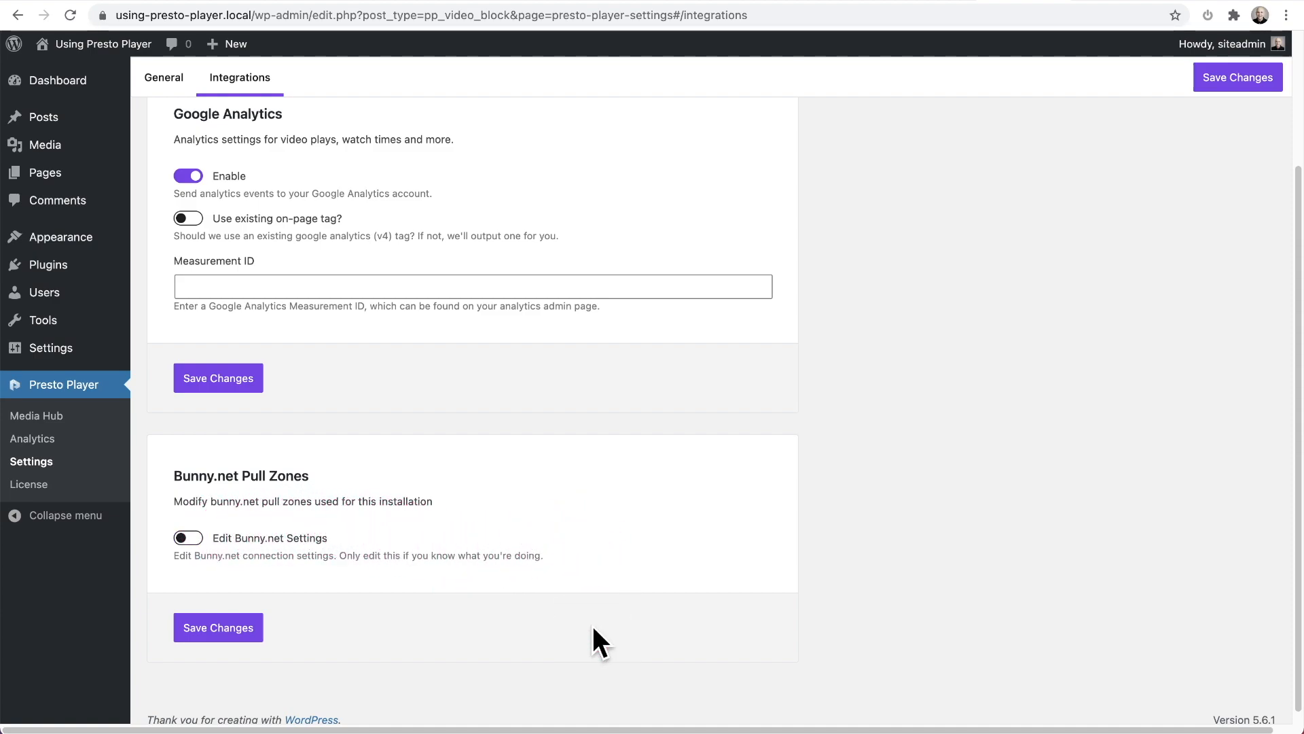
click(593, 625)
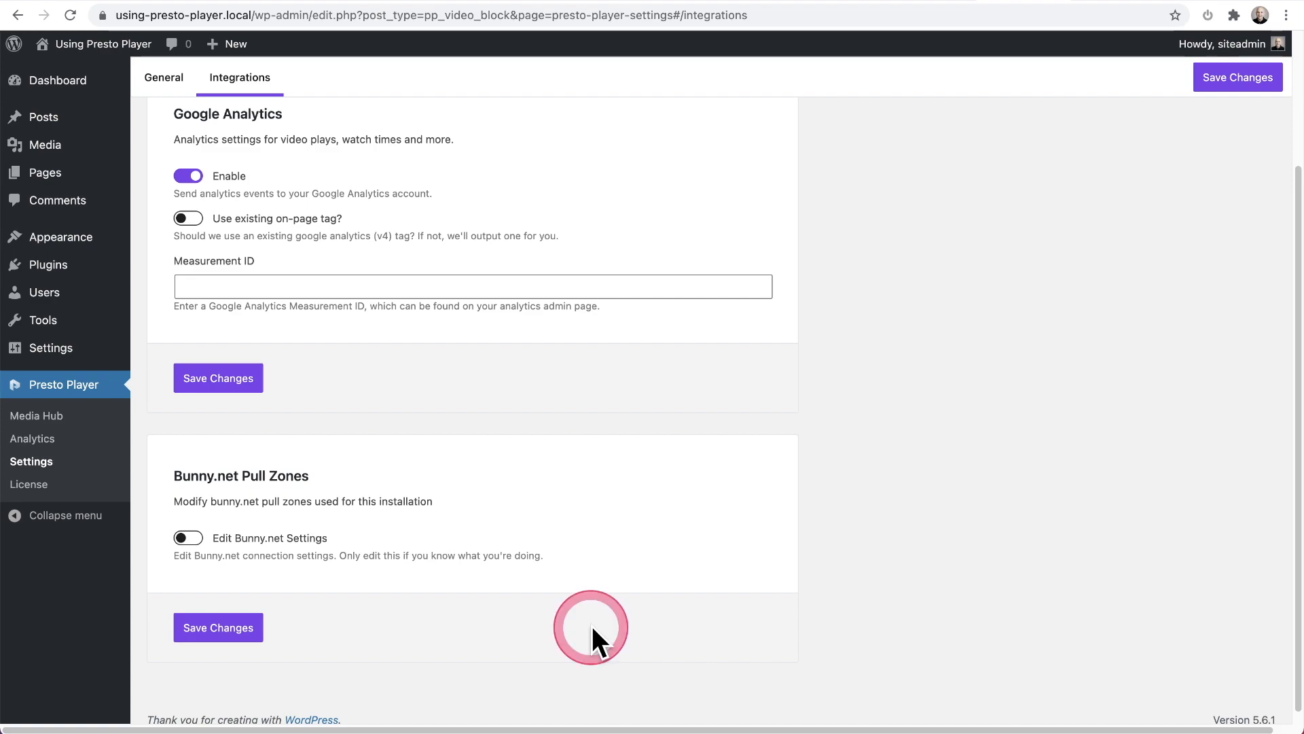
scroll(593, 625, up, 3)
click(592, 625)
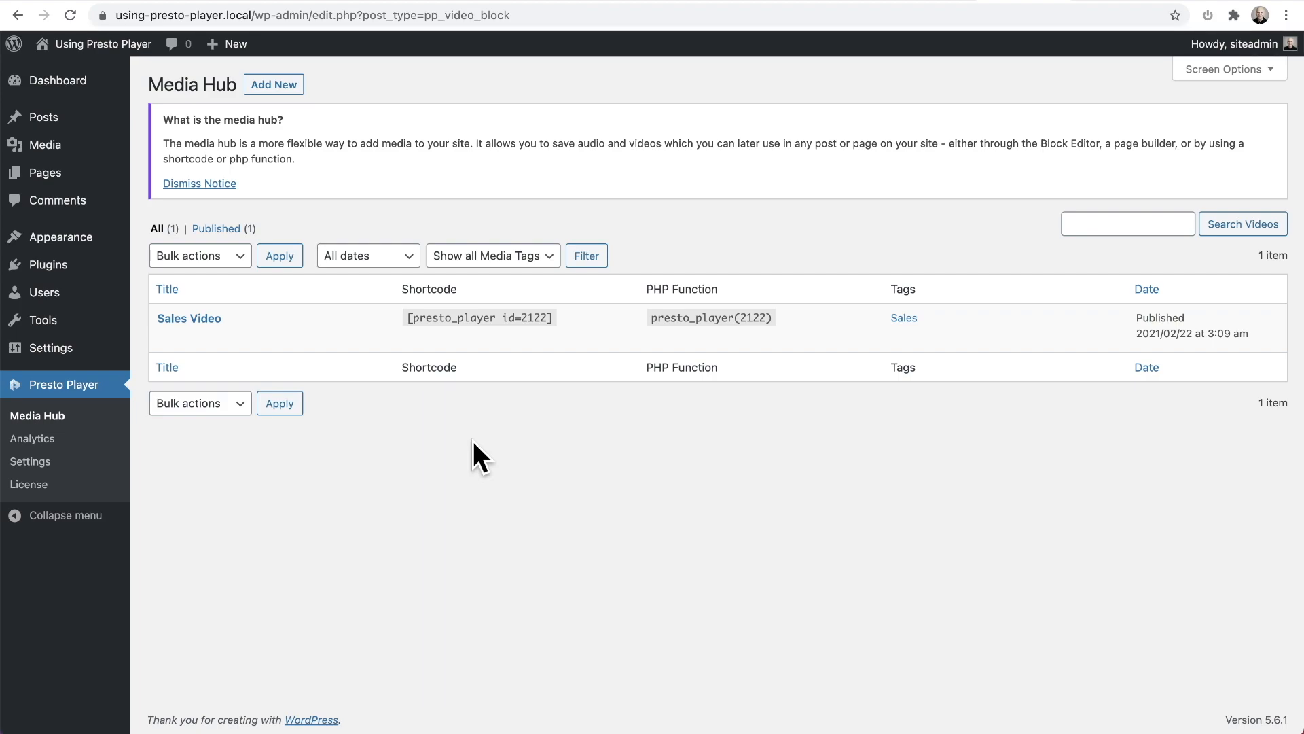
Step: Open Presto Player's analytics on the prestoplayer.com site and review the views chart, top users and top videos
click(53, 447)
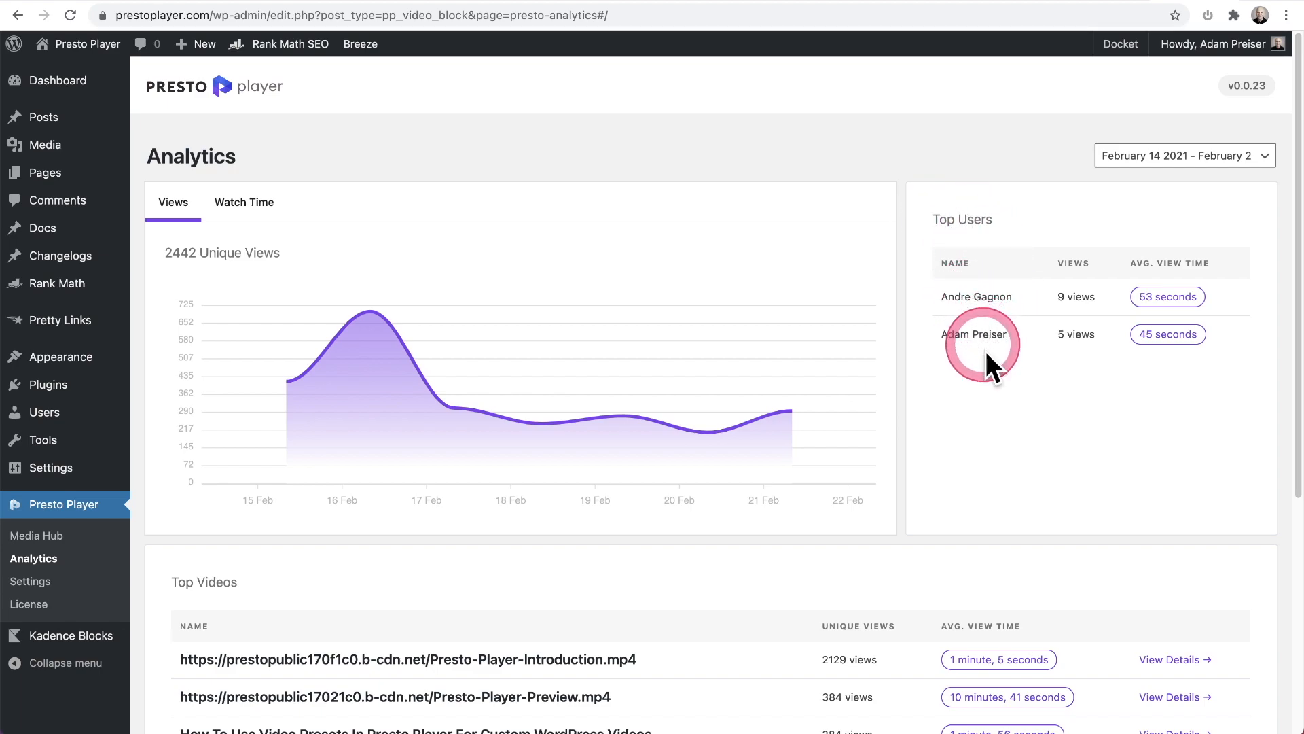
mouse_move(761, 391)
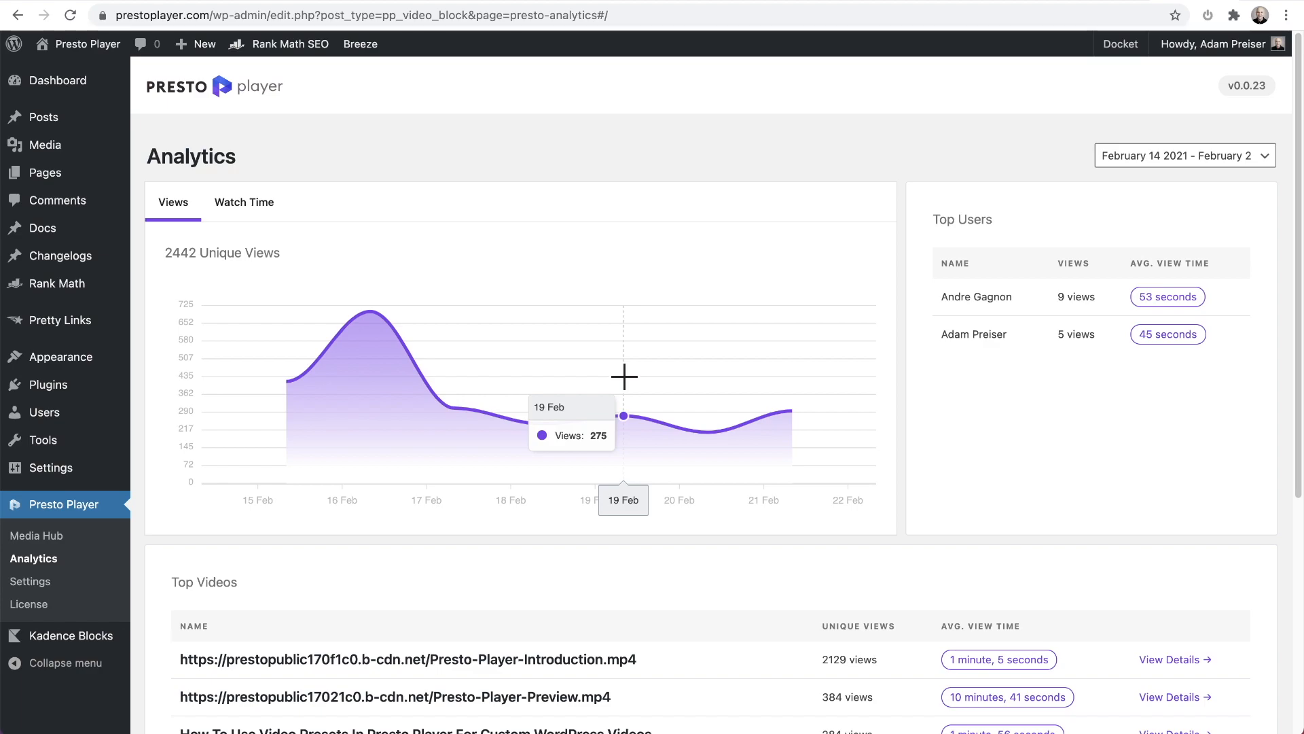
scroll(621, 372, down, 2)
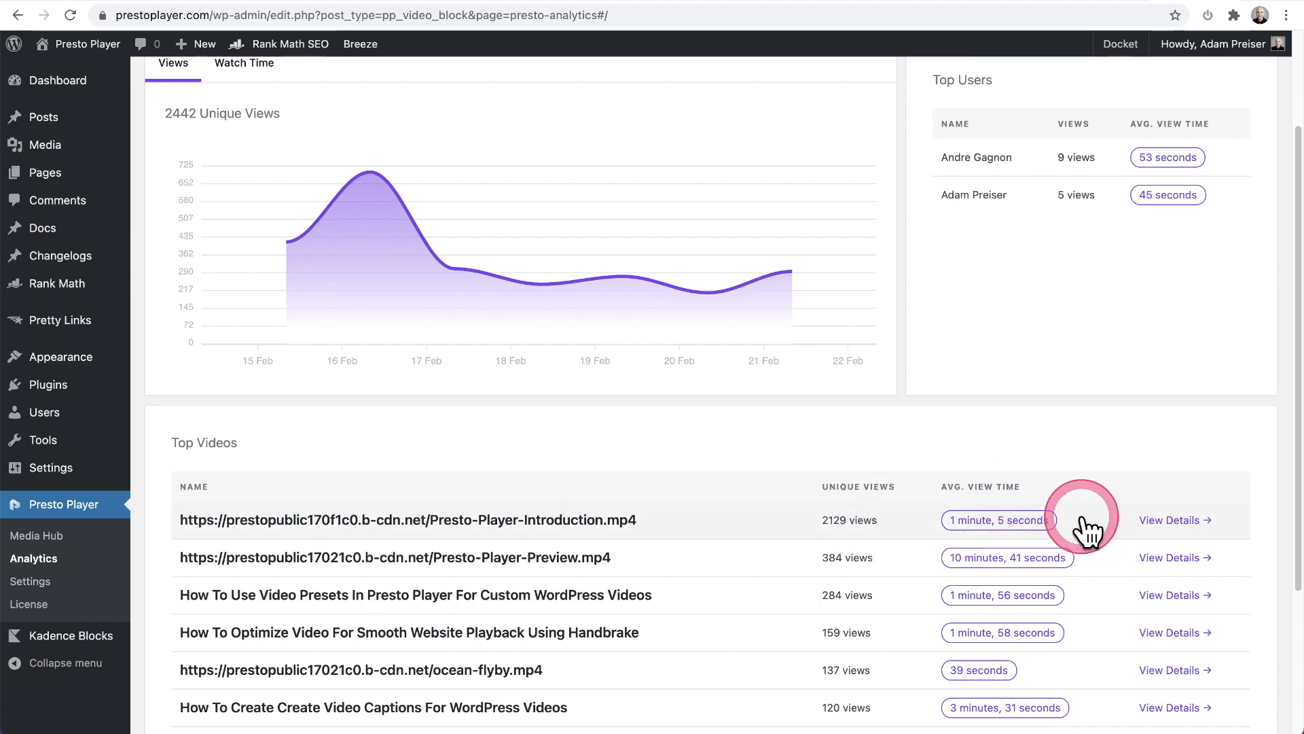
Step: Examine the Presto-Player-Introduction.mp4 video's detailed analytics, including audience retention, and return to the analytics overview
click(1155, 519)
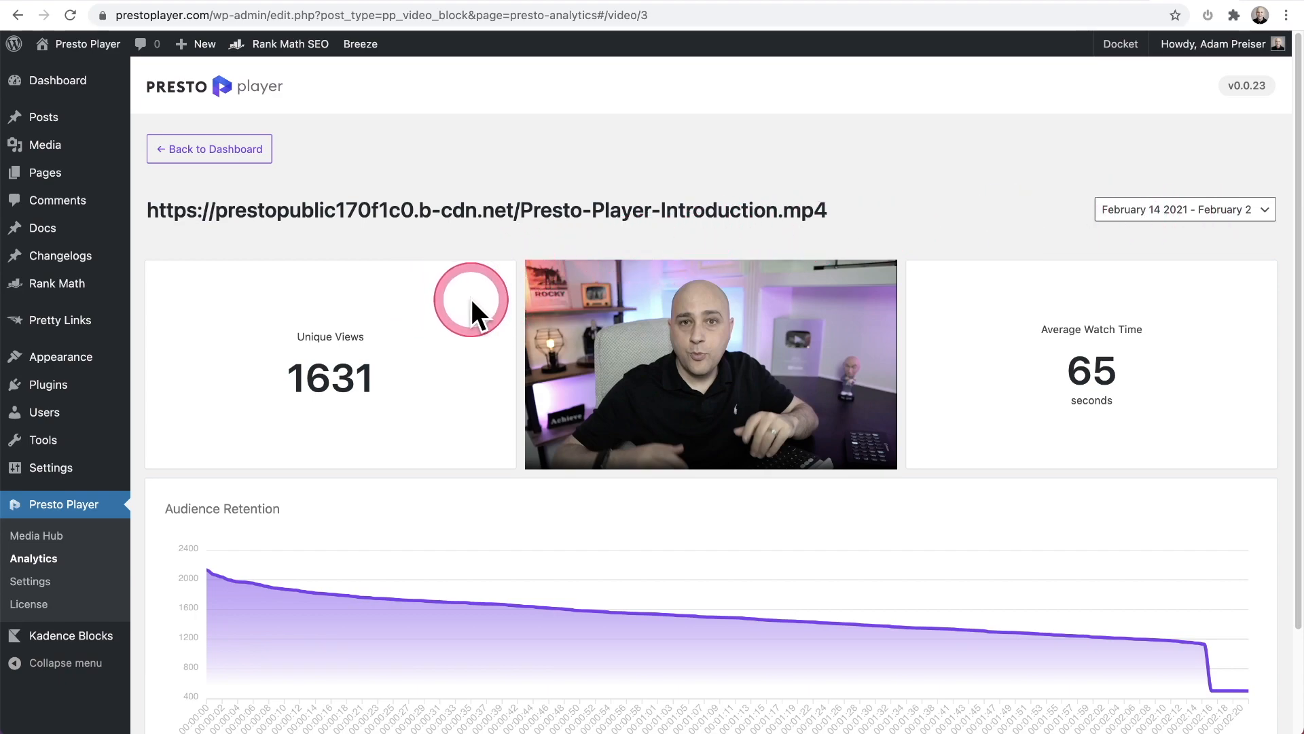
scroll(474, 304, down, 3)
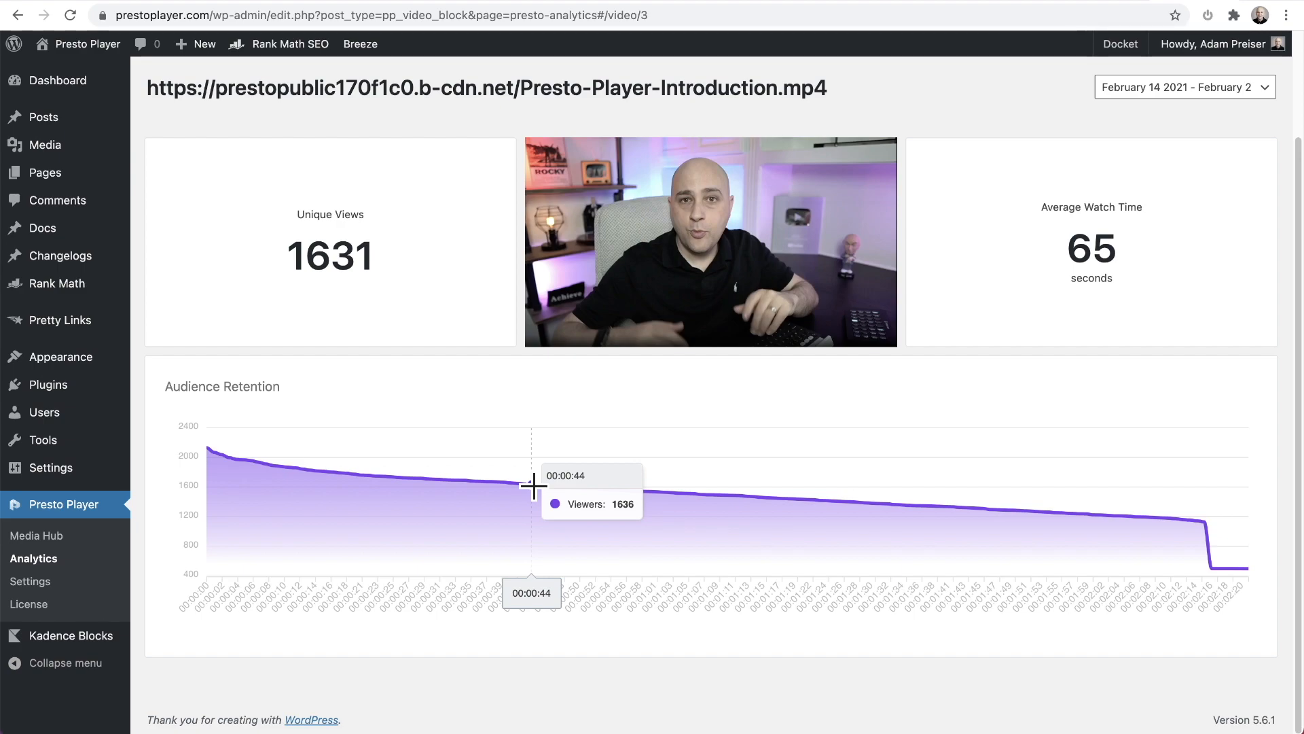
scroll(533, 485, up, 3)
click(34, 559)
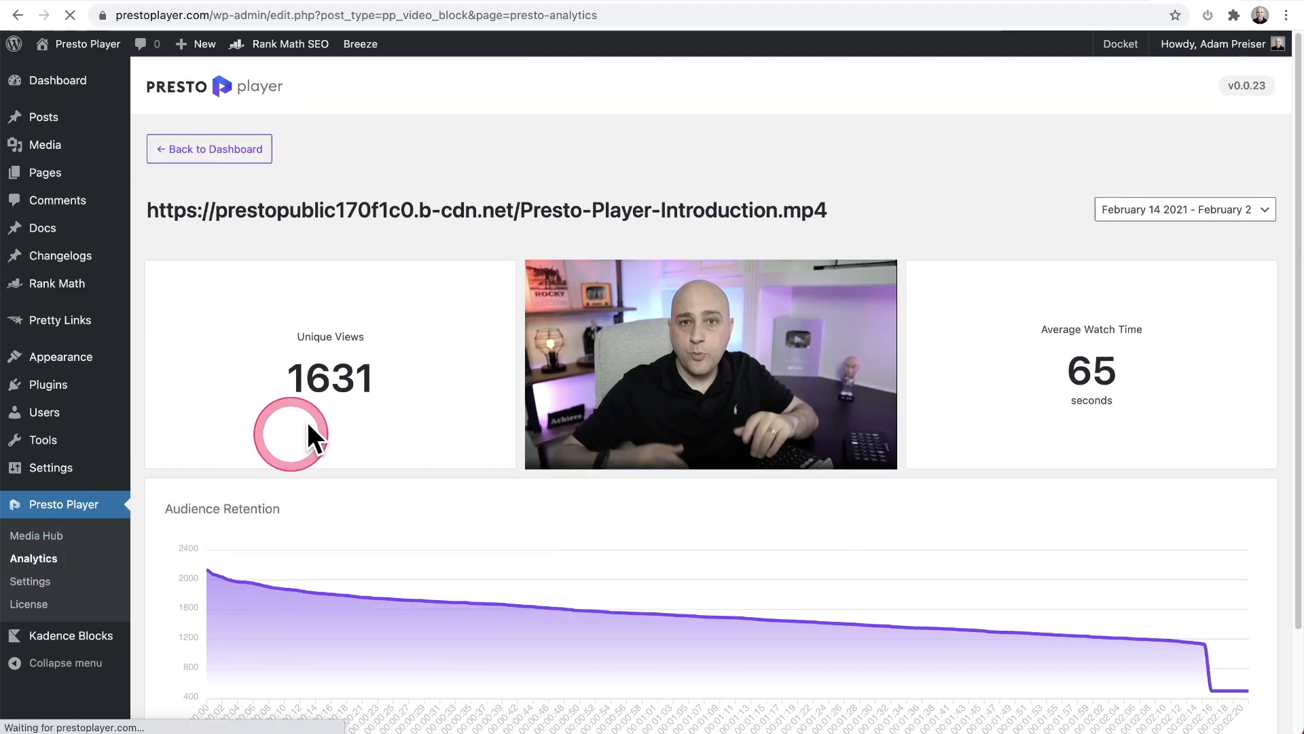